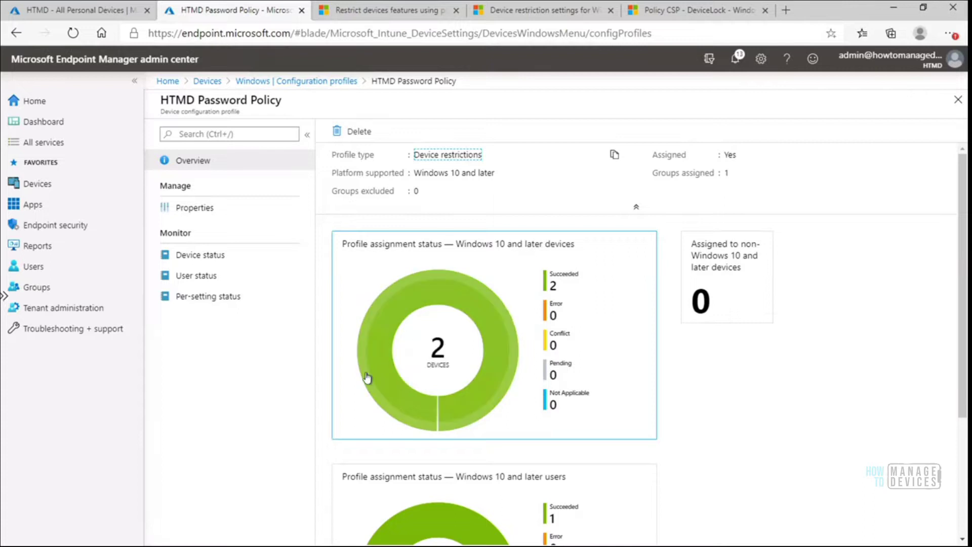
Review the HTMD Password Policy profile's assignment status by device and by user
{"action": "mouse_move", "coordinate": [397, 408]}
{"action": "left_click", "coordinate": [211, 263]}
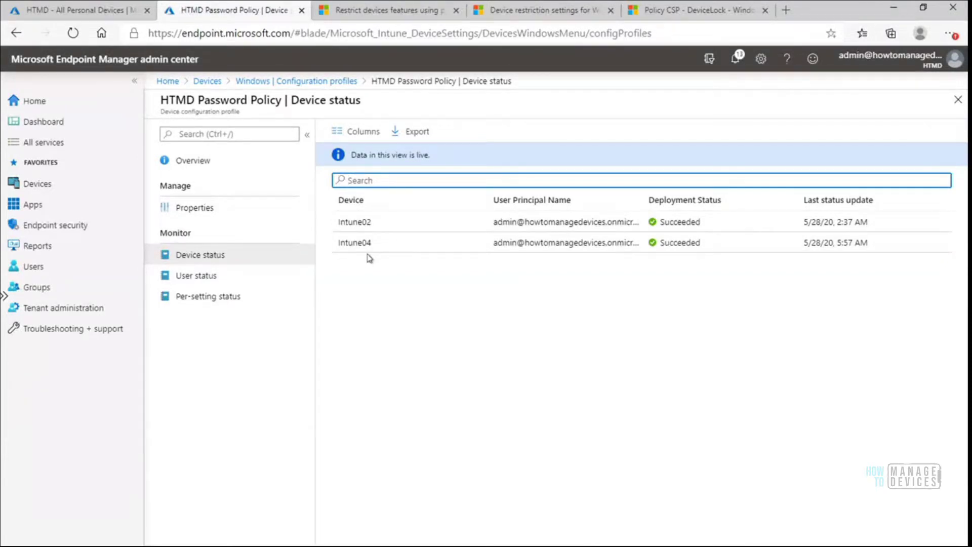
{"action": "left_click", "coordinate": [205, 281]}
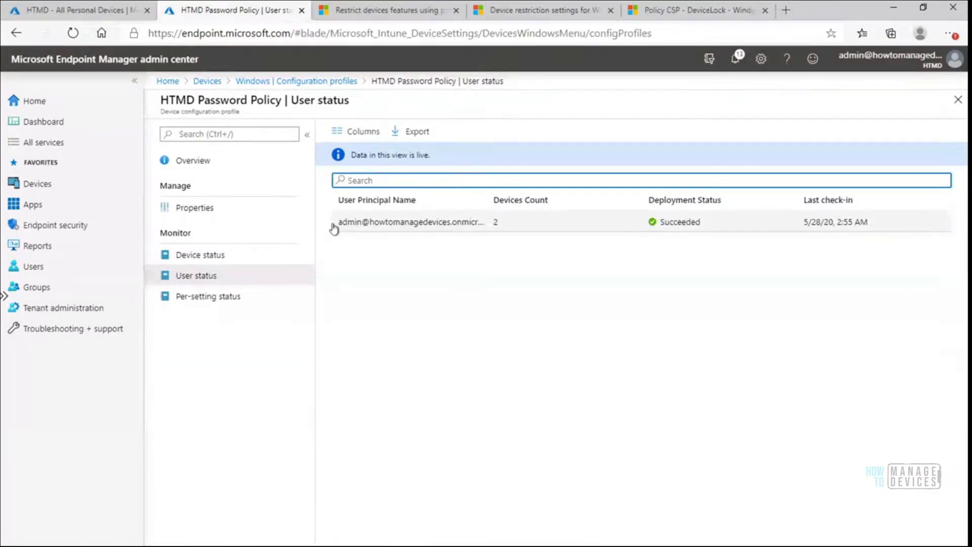
{"action": "left_click_drag", "start_coordinate": [333, 224], "coordinate": [486, 233]}
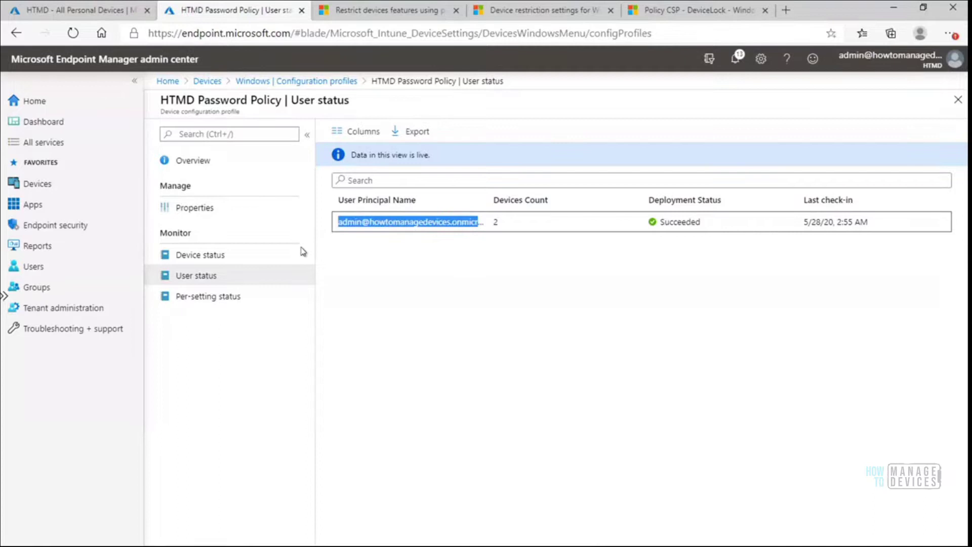
Review the per-setting status of the HTMD Password Policy, going through the password, Microsoft Edge start and unwanted-application settings
{"action": "left_click", "coordinate": [216, 302]}
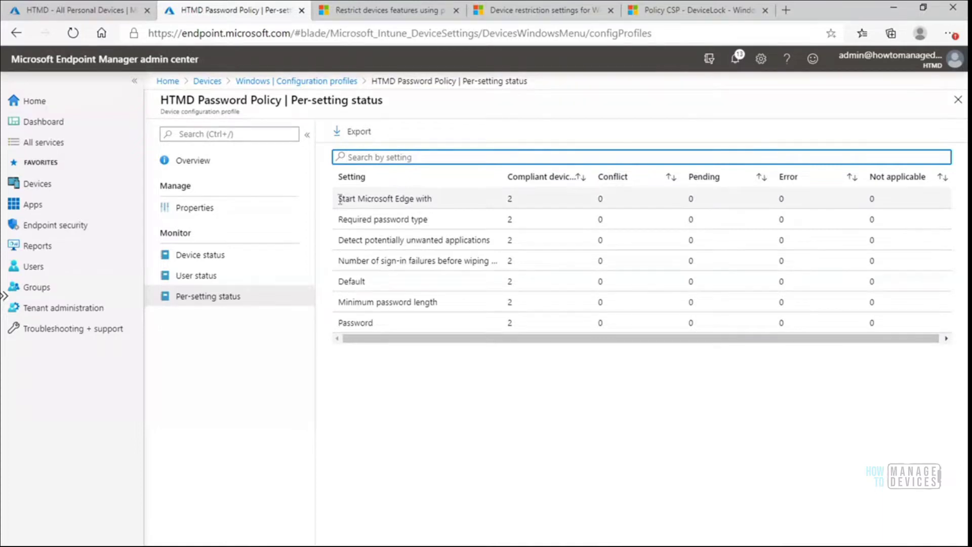
{"action": "left_click_drag", "start_coordinate": [347, 201], "coordinate": [444, 206]}
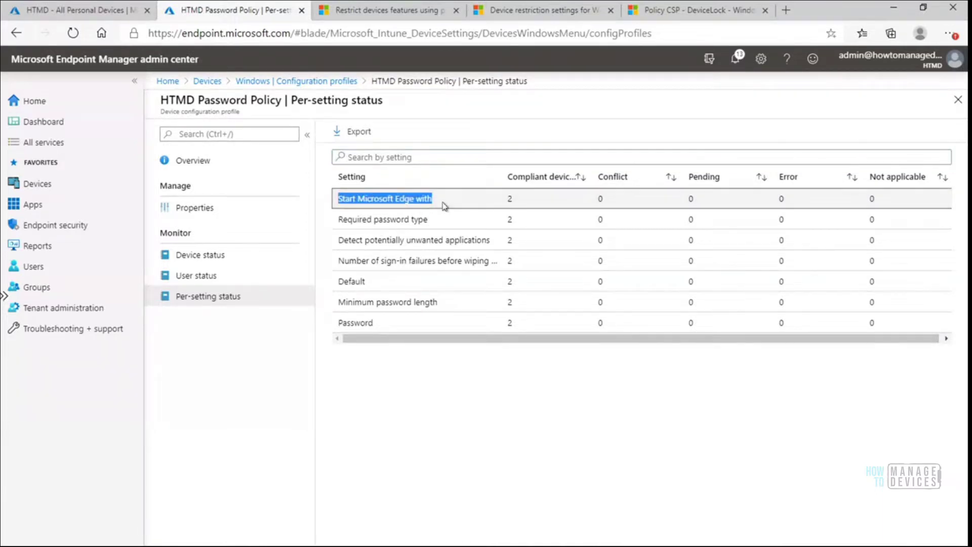
{"action": "left_click", "coordinate": [344, 219]}
{"action": "left_click_drag", "start_coordinate": [339, 222], "coordinate": [431, 222]}
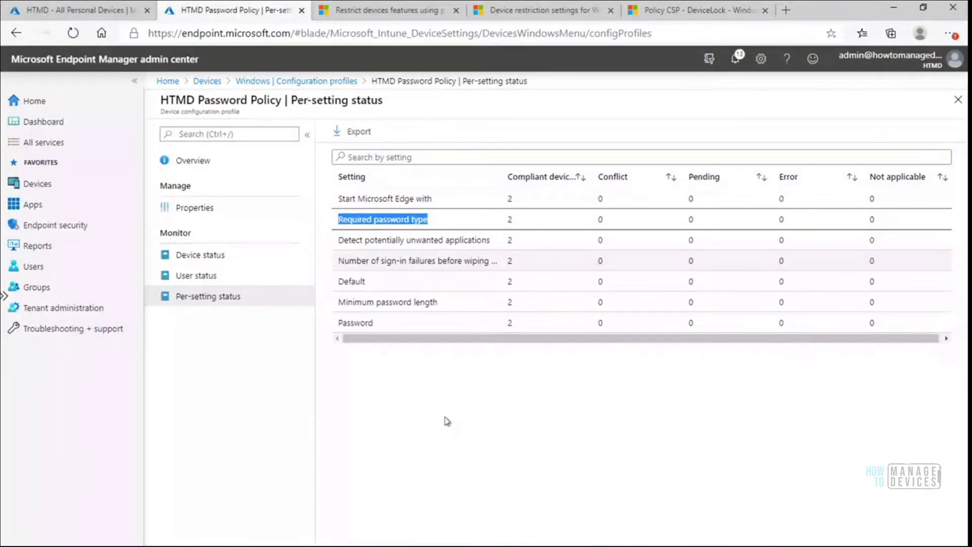
{"action": "left_click", "coordinate": [447, 350]}
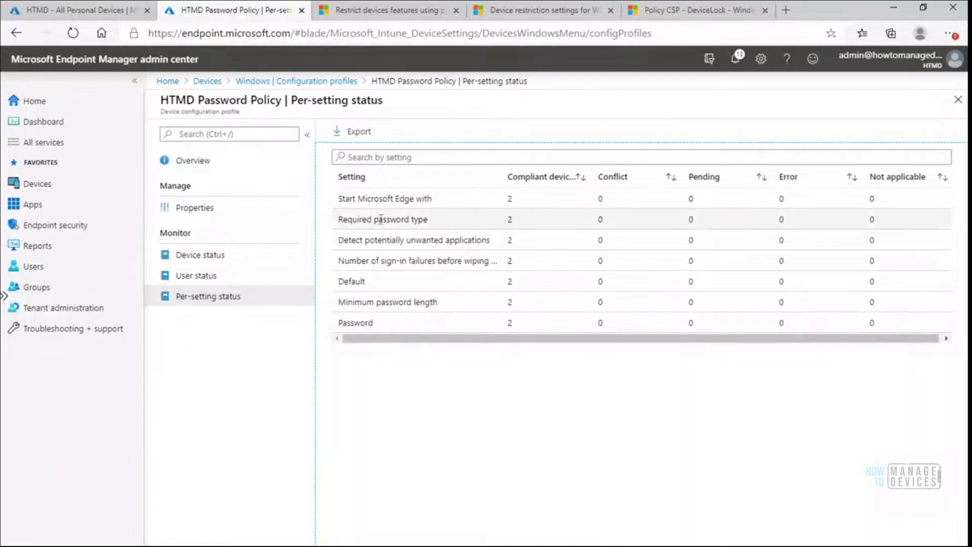
{"action": "triple_click", "coordinate": [491, 241]}
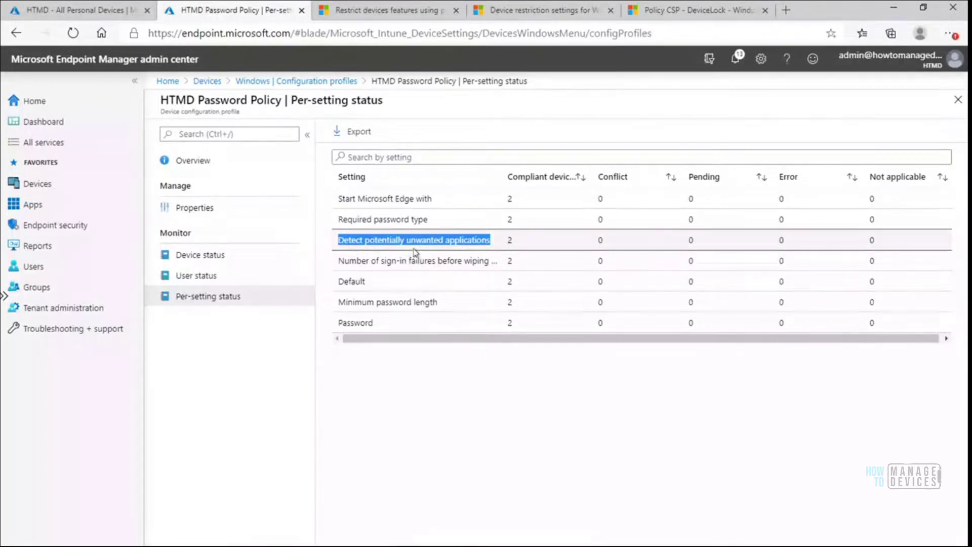
{"action": "left_click_drag", "start_coordinate": [339, 262], "coordinate": [490, 269]}
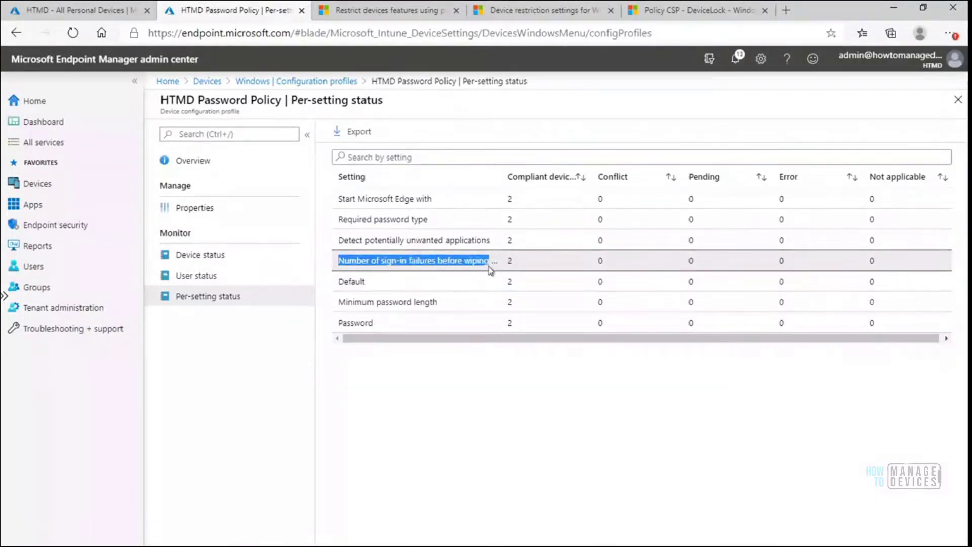
{"action": "left_click_drag", "start_coordinate": [339, 283], "coordinate": [367, 285]}
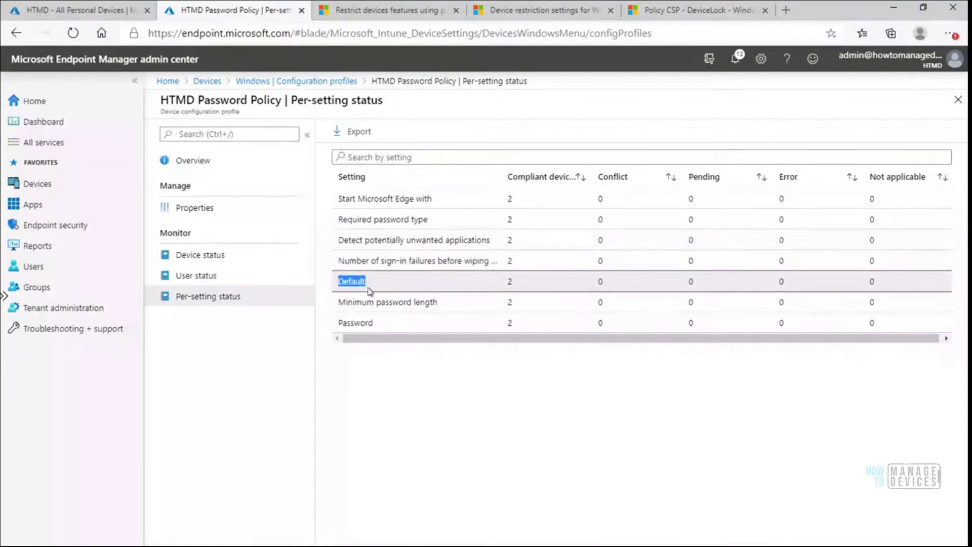
{"action": "left_click", "coordinate": [340, 303]}
{"action": "triple_click", "coordinate": [370, 305]}
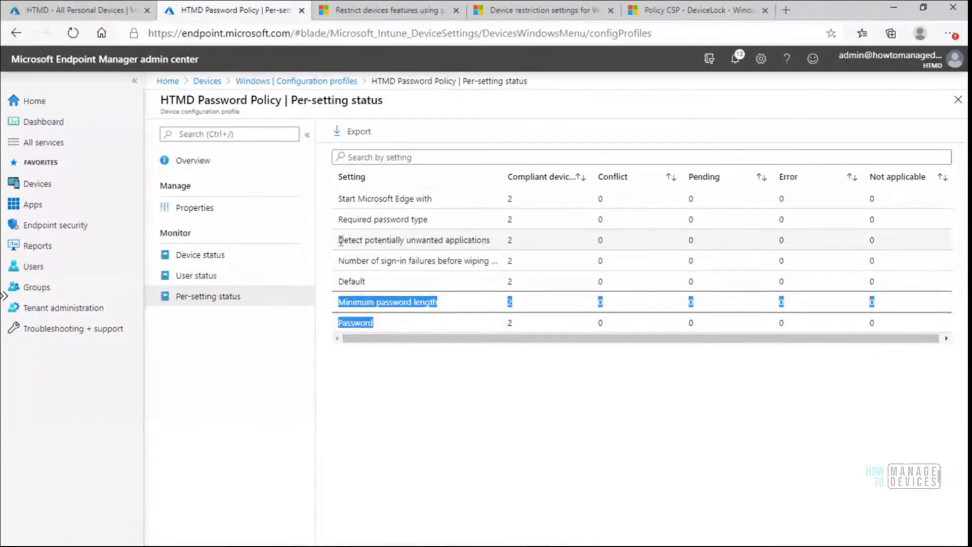
{"action": "left_click_drag", "start_coordinate": [338, 241], "coordinate": [492, 248]}
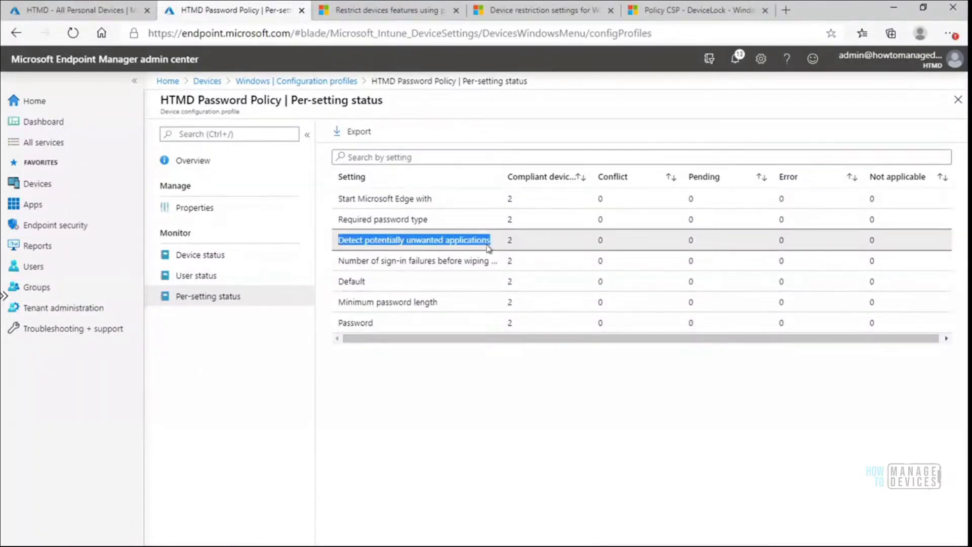
{"action": "left_click_drag", "start_coordinate": [339, 199], "coordinate": [433, 200]}
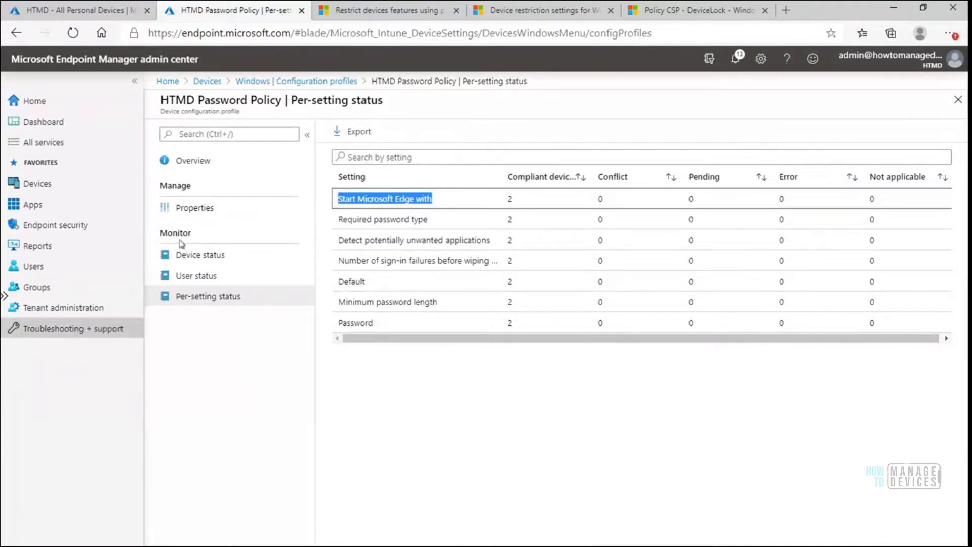
Open the profile's configuration settings for editing from its properties and review the App Store restrictions
{"action": "left_click", "coordinate": [199, 208]}
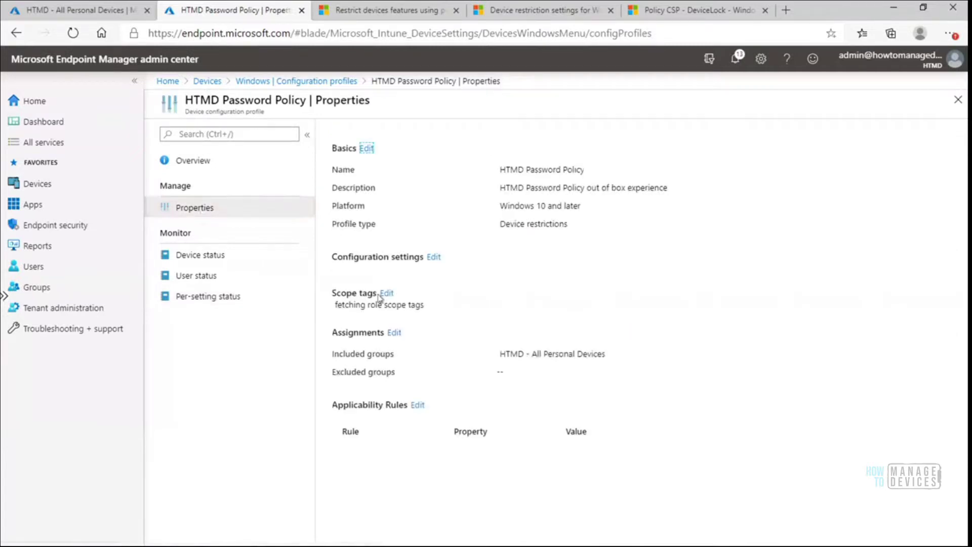
{"action": "left_click", "coordinate": [434, 258]}
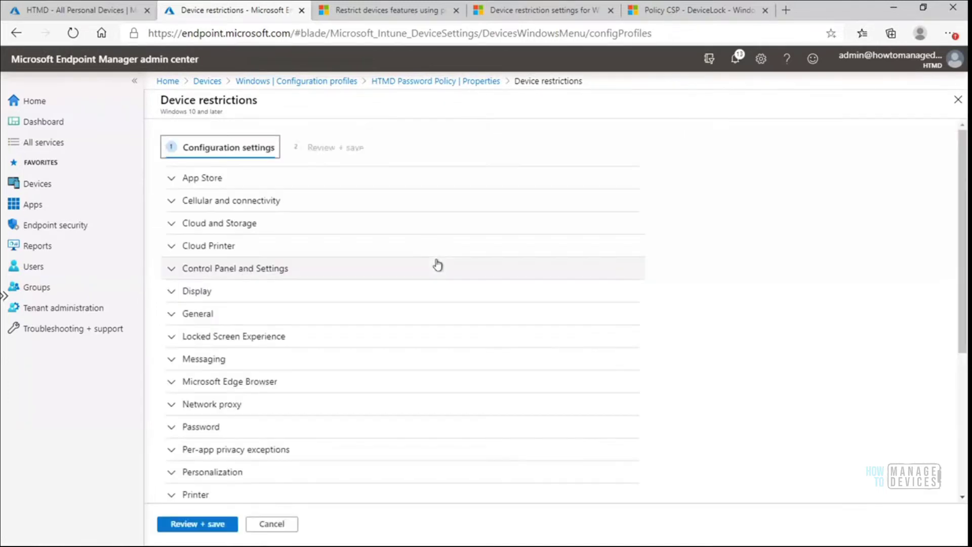
{"action": "left_click", "coordinate": [172, 179]}
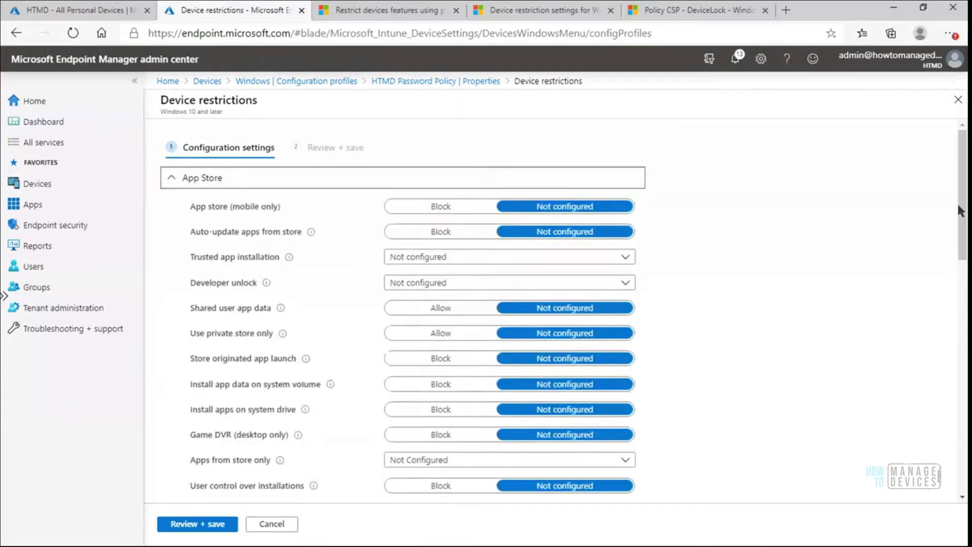
{"action": "left_click_drag", "start_coordinate": [965, 222], "coordinate": [958, 203]}
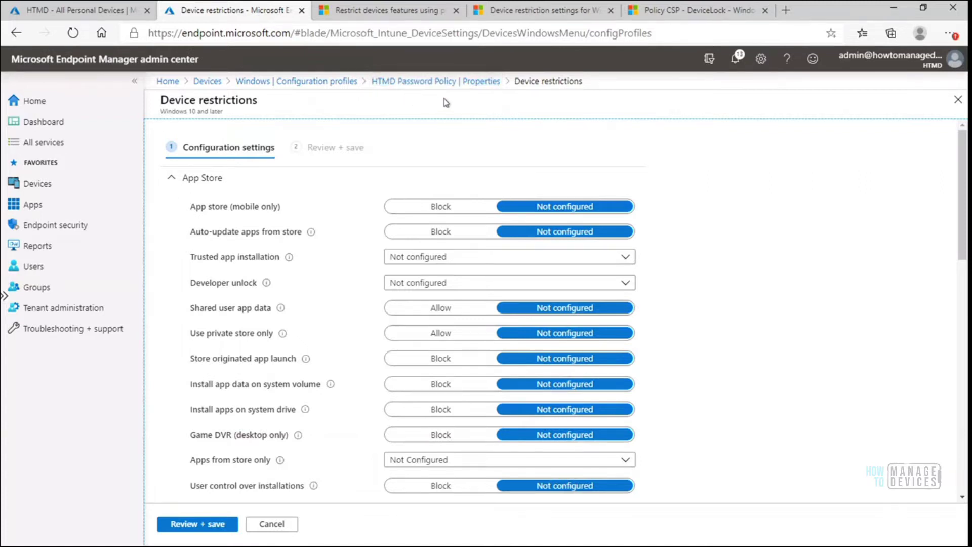
{"action": "left_click", "coordinate": [172, 180]}
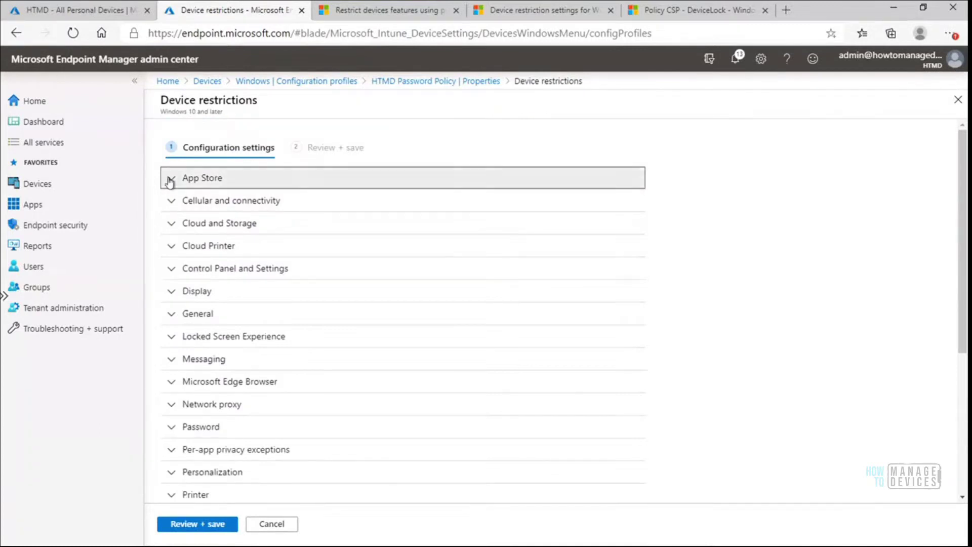
{"action": "left_click", "coordinate": [171, 179]}
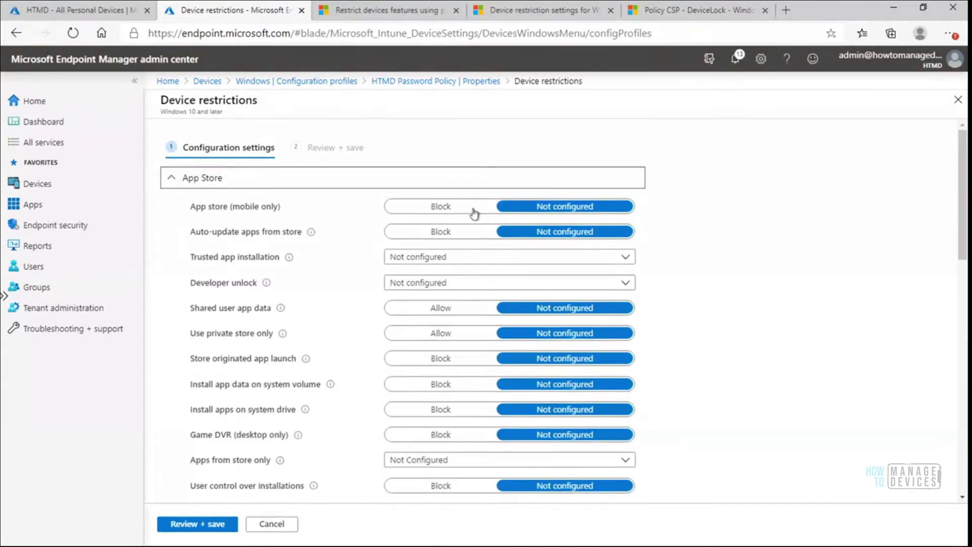
{"action": "left_click", "coordinate": [172, 182]}
Review the Cellular and connectivity restrictions, including the Wi-Fi and Bluetooth options, and collapse the category
{"action": "left_click", "coordinate": [171, 202]}
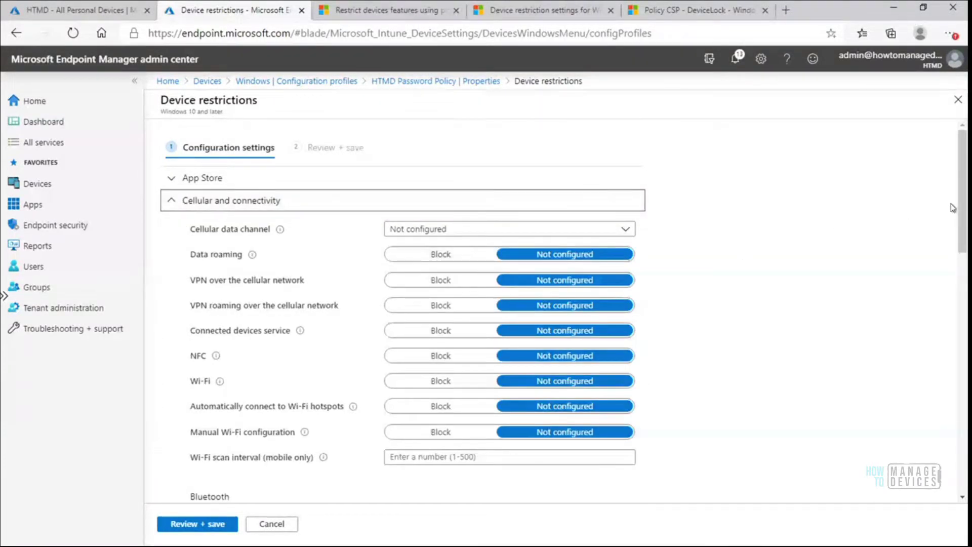
{"action": "left_click_drag", "start_coordinate": [964, 217], "coordinate": [964, 251]}
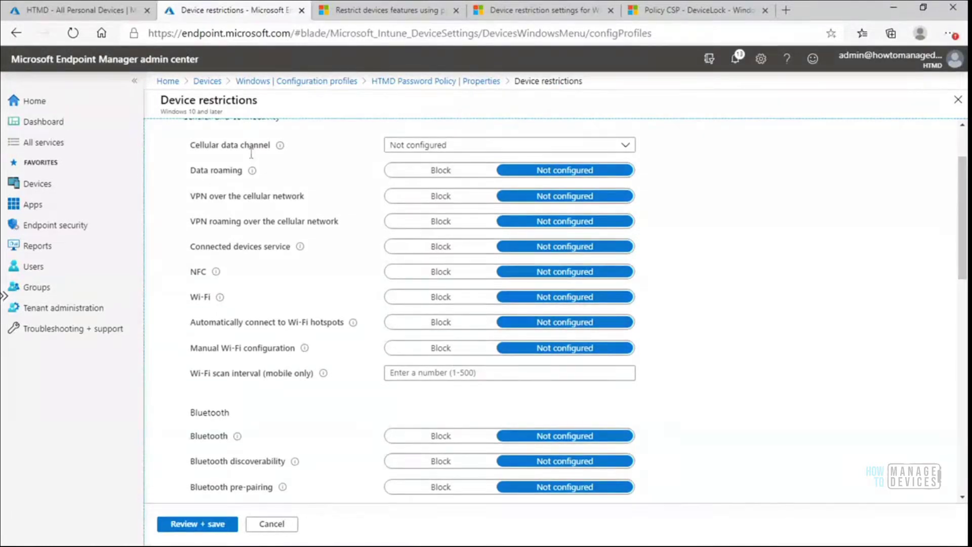
{"action": "scroll", "coordinate": [965, 203], "scroll_direction": "up", "scroll_amount": 2}
{"action": "left_click", "coordinate": [171, 193]}
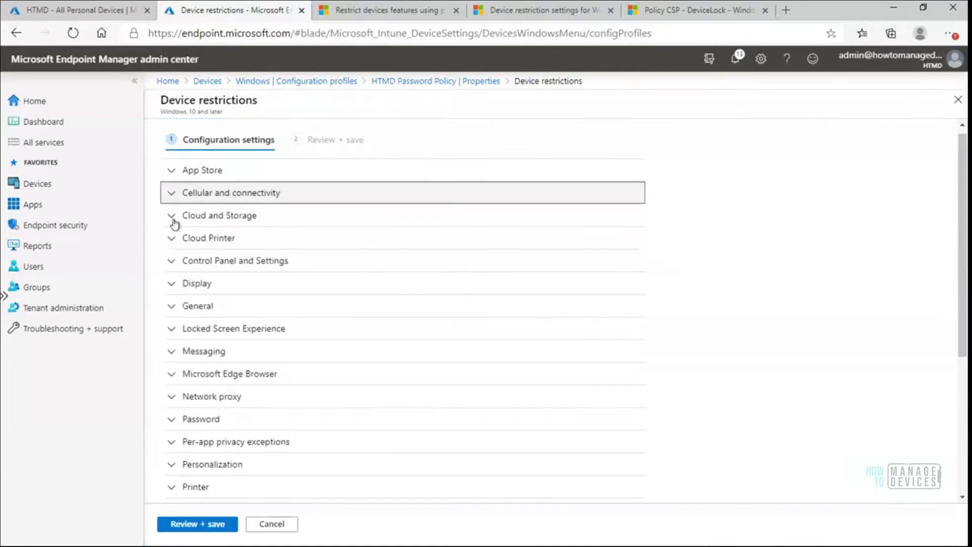
Review the Cloud and Storage and the Cloud Printer restrictions, collapsing each category after viewing
{"action": "left_click", "coordinate": [171, 217]}
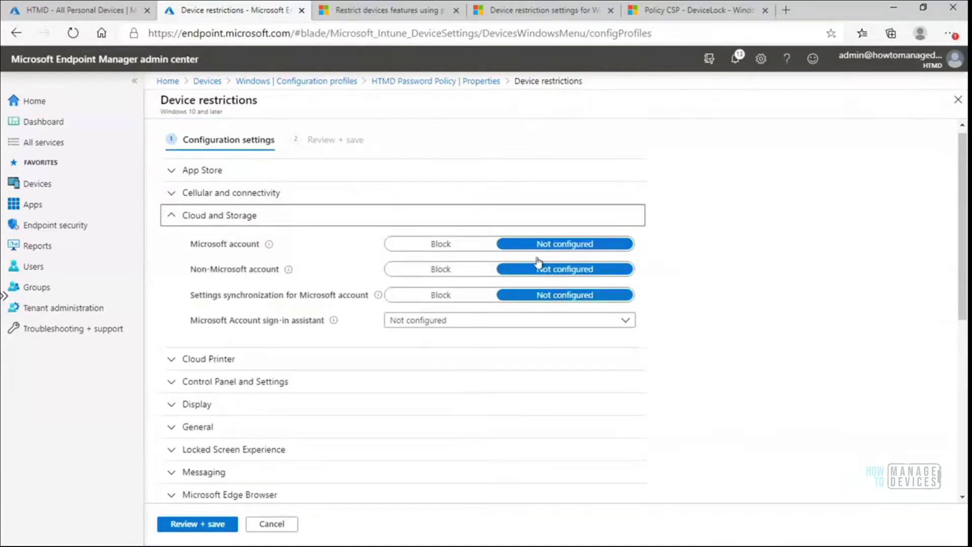
{"action": "left_click", "coordinate": [171, 217]}
{"action": "left_click", "coordinate": [171, 241]}
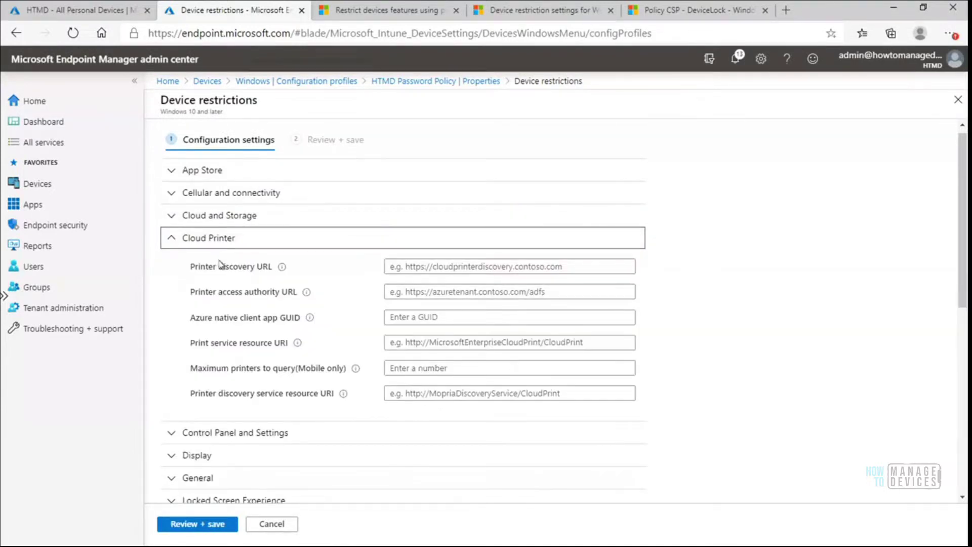
{"action": "left_click", "coordinate": [169, 241]}
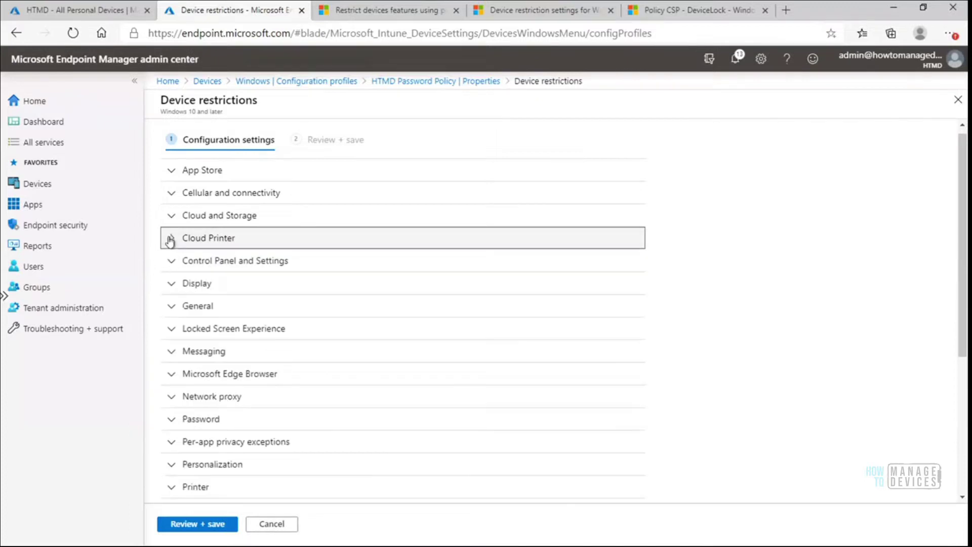
Expand the Control Panel and Settings category and read through all of its restrictions
{"action": "left_click", "coordinate": [171, 263]}
{"action": "left_click_drag", "start_coordinate": [918, 273], "coordinate": [966, 512]}
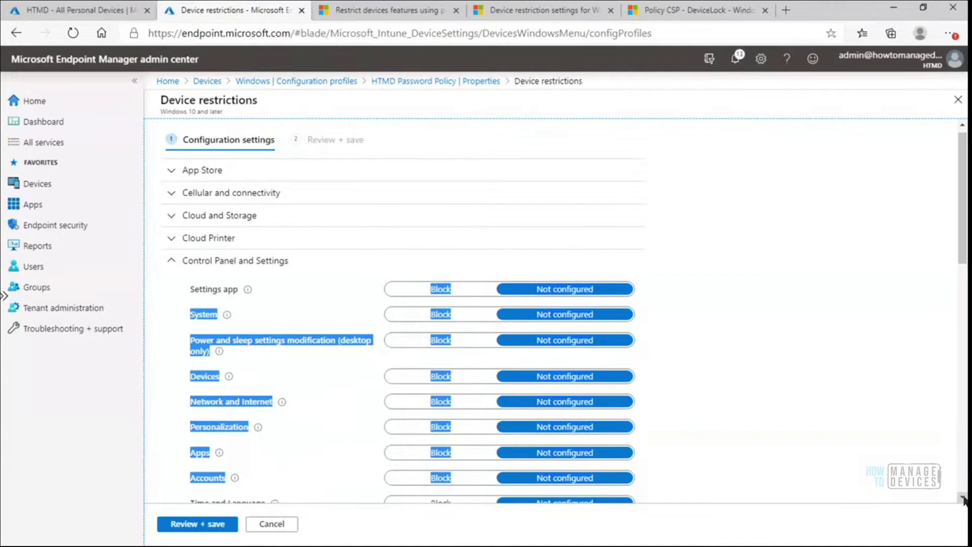
{"action": "scroll", "coordinate": [964, 502], "scroll_direction": "down", "scroll_amount": 3}
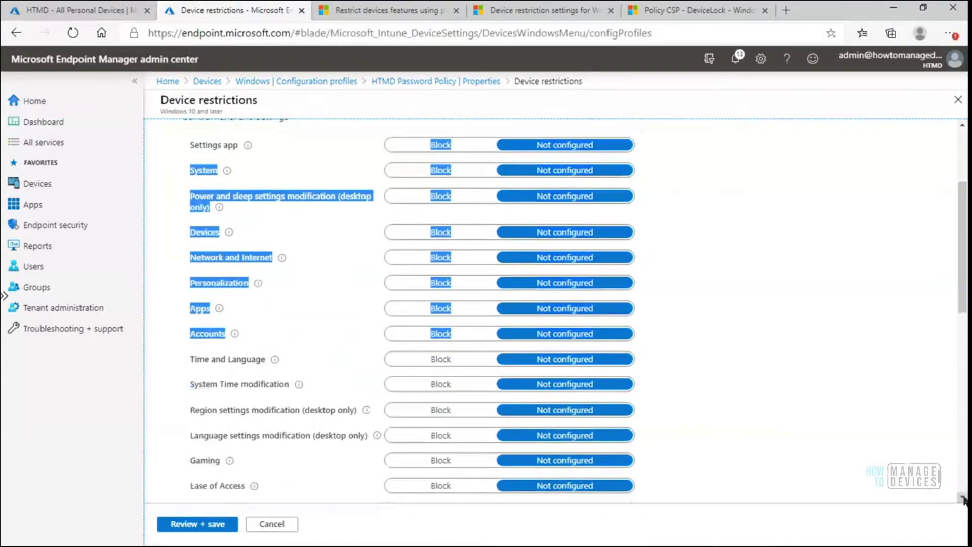
{"action": "scroll", "coordinate": [964, 500], "scroll_direction": "down", "scroll_amount": 6}
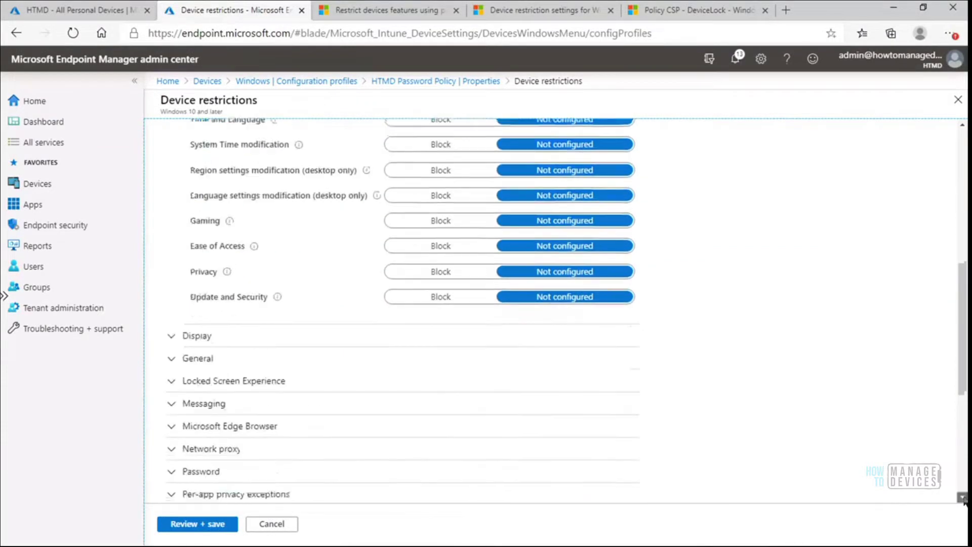
{"action": "scroll", "coordinate": [963, 500], "scroll_direction": "down", "scroll_amount": 1}
Expand the Display and General categories and review their restrictions, down to the Direct Memory Access information
{"action": "left_click", "coordinate": [171, 240]}
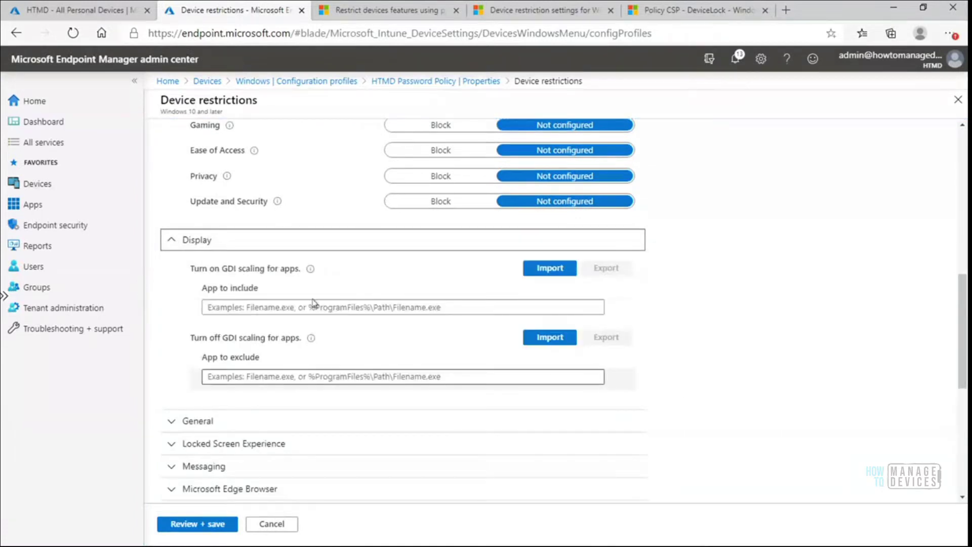
{"action": "left_click", "coordinate": [170, 421]}
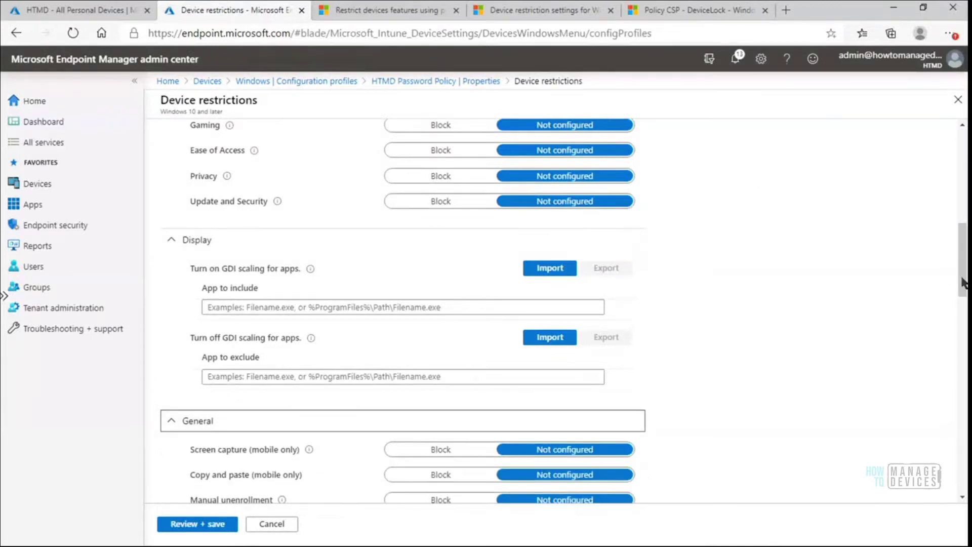
{"action": "left_click", "coordinate": [959, 303]}
{"action": "left_click_drag", "start_coordinate": [961, 306], "coordinate": [941, 405]}
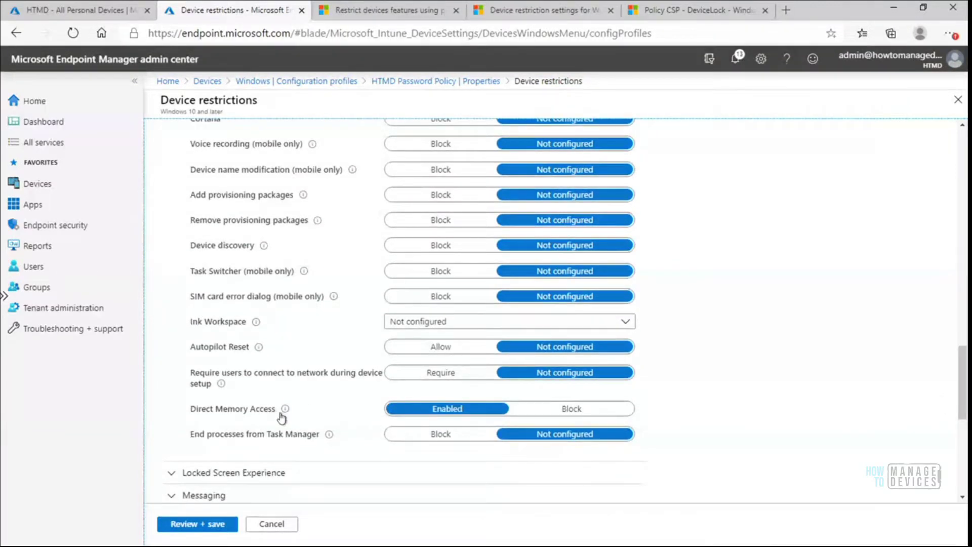
{"action": "mouse_move", "coordinate": [286, 412]}
Look over the remaining restriction categories down to Power Settings, and close the device restrictions editor without saving
{"action": "scroll", "coordinate": [962, 500], "scroll_direction": "down", "scroll_amount": 7}
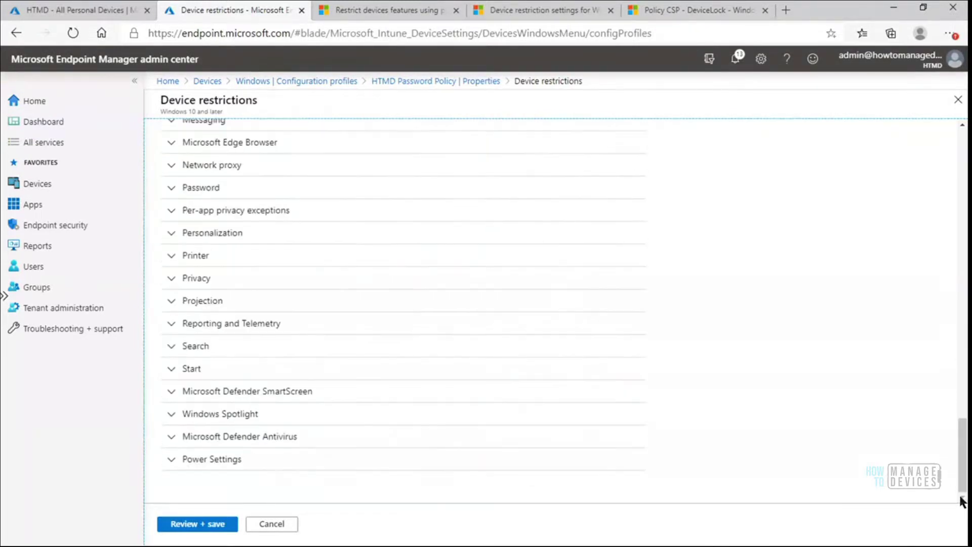
{"action": "scroll", "coordinate": [960, 129], "scroll_direction": "up", "scroll_amount": 3}
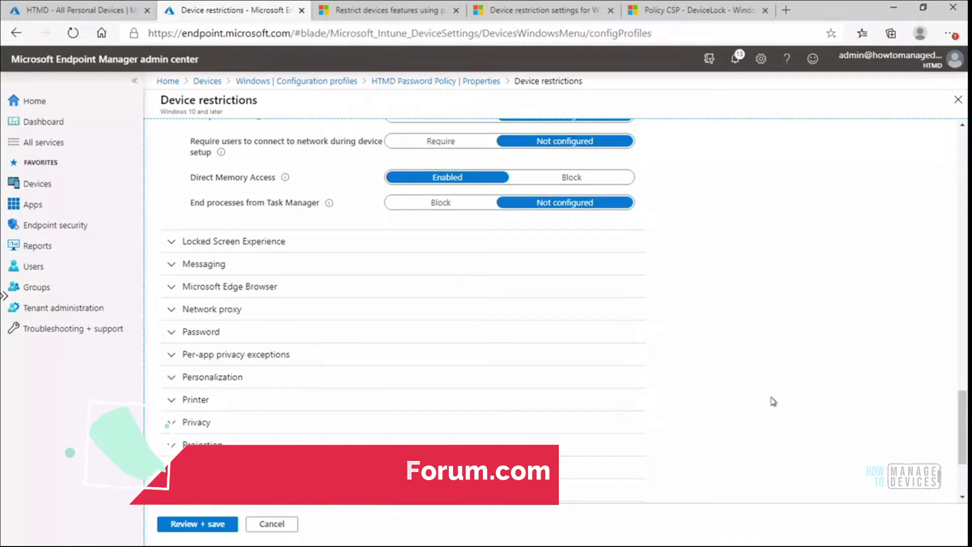
{"action": "scroll", "coordinate": [965, 372], "scroll_direction": "up", "scroll_amount": 15}
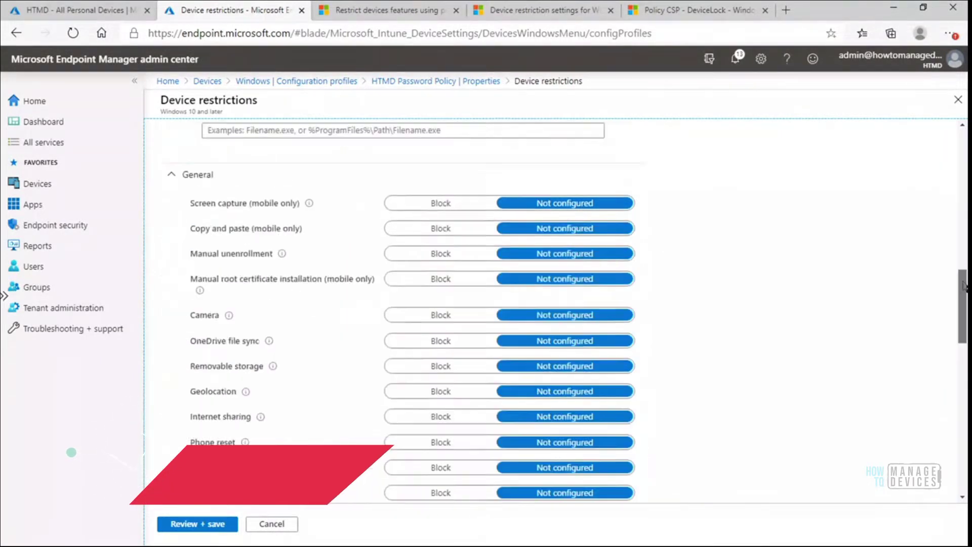
{"action": "left_click", "coordinate": [958, 99]}
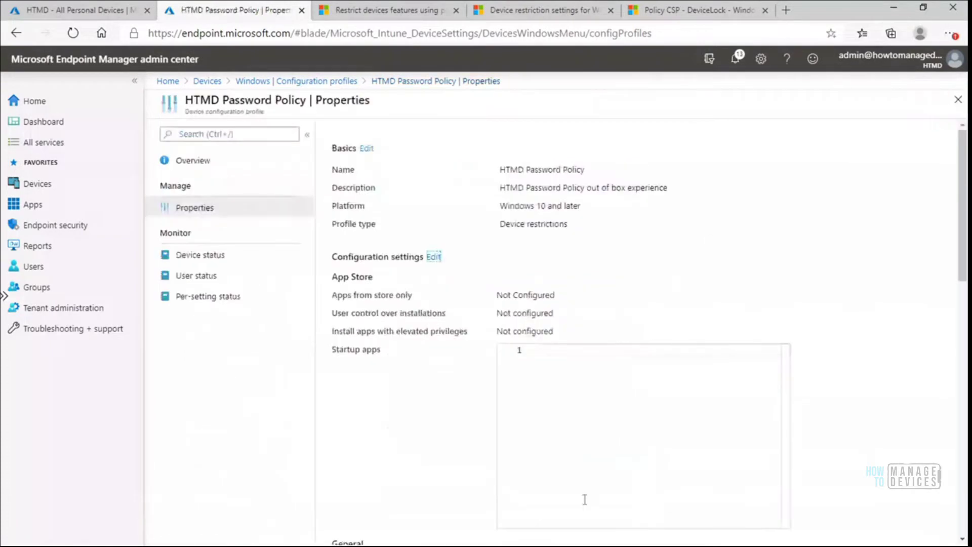
Switch to the MDM Only AADR remote desktop session and bring Event Viewer in front of Registry Editor
{"action": "mouse_move", "coordinate": [587, 545]}
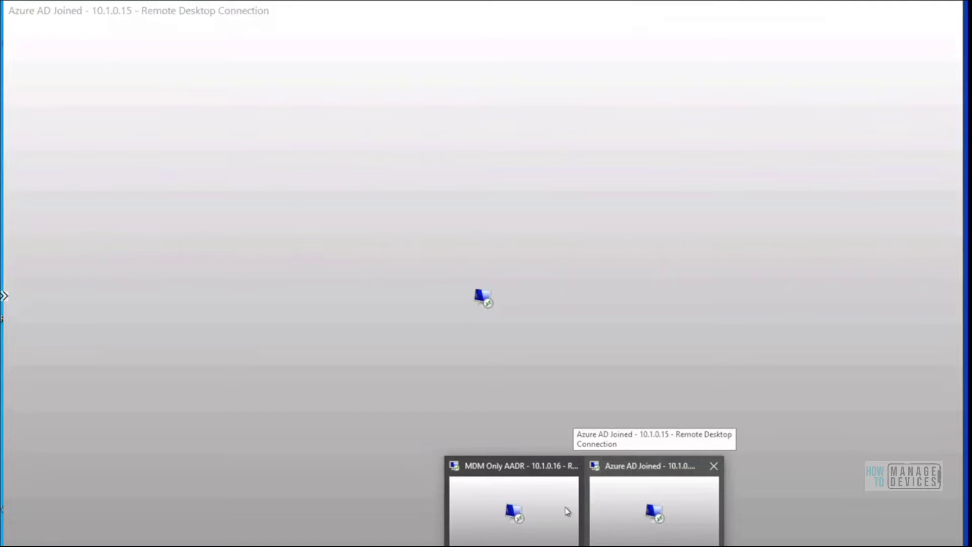
{"action": "left_click", "coordinate": [533, 507]}
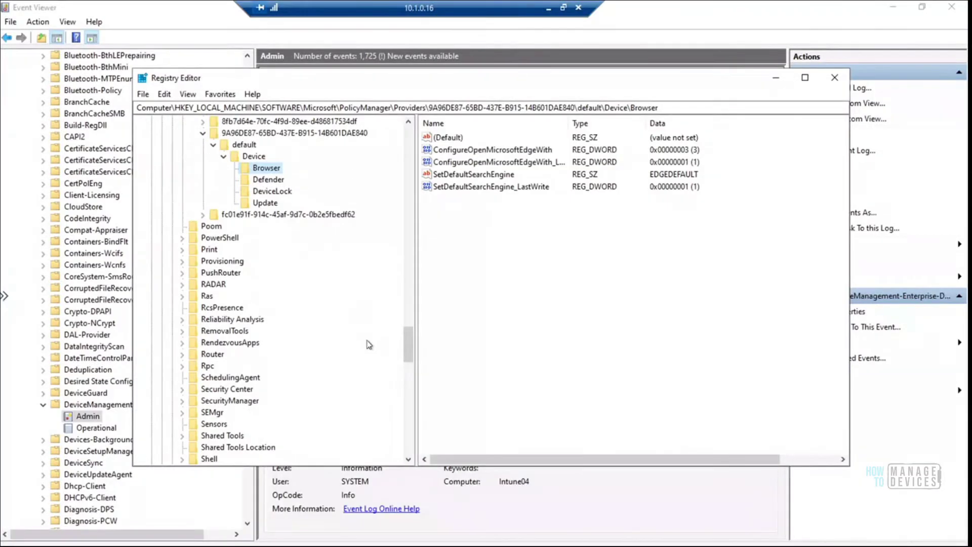
{"action": "left_click", "coordinate": [475, 507]}
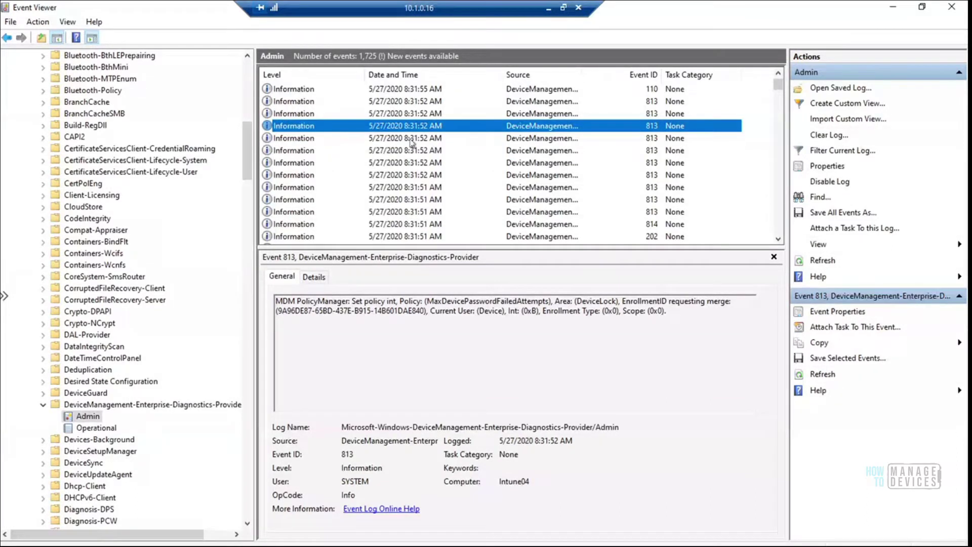
Go through the older DeviceManagement-Enterprise-Diagnostics-Provider Admin events down to the OMA-DM session start event 206 logged at 8:31:42 AM
{"action": "left_click", "coordinate": [405, 236]}
{"action": "key", "text": "Down"}
{"action": "key", "text": "Down"}
{"action": "key", "text": "Down"}
{"action": "key", "text": "Down"}
{"action": "key", "text": "Down"}
{"action": "key", "text": "Down"}
{"action": "key", "text": "Down"}
{"action": "key", "text": "Down"}
{"action": "key", "text": "Down"}
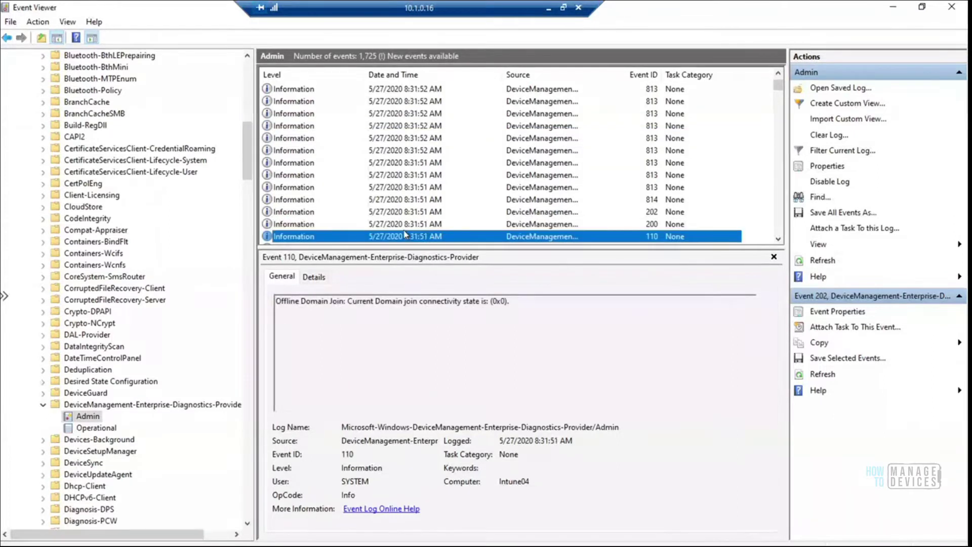
{"action": "key", "text": "Down"}
{"action": "key", "text": "Down"}
{"action": "key", "text": "Down"}
{"action": "key", "text": "Down"}
{"action": "key", "text": "Down"}
{"action": "key", "text": "Down"}
{"action": "key", "text": "Down"}
{"action": "key", "text": "Down"}
{"action": "key", "text": "Down"}
{"action": "key", "text": "Down"}
{"action": "key", "text": "Down"}
{"action": "key", "text": "Down"}
{"action": "key", "text": "Down"}
{"action": "key", "text": "Down"}
{"action": "key", "text": "Down"}
{"action": "key", "text": "Down"}
{"action": "key", "text": "Up"}
{"action": "key", "text": "Up"}
{"action": "key", "text": "Up"}
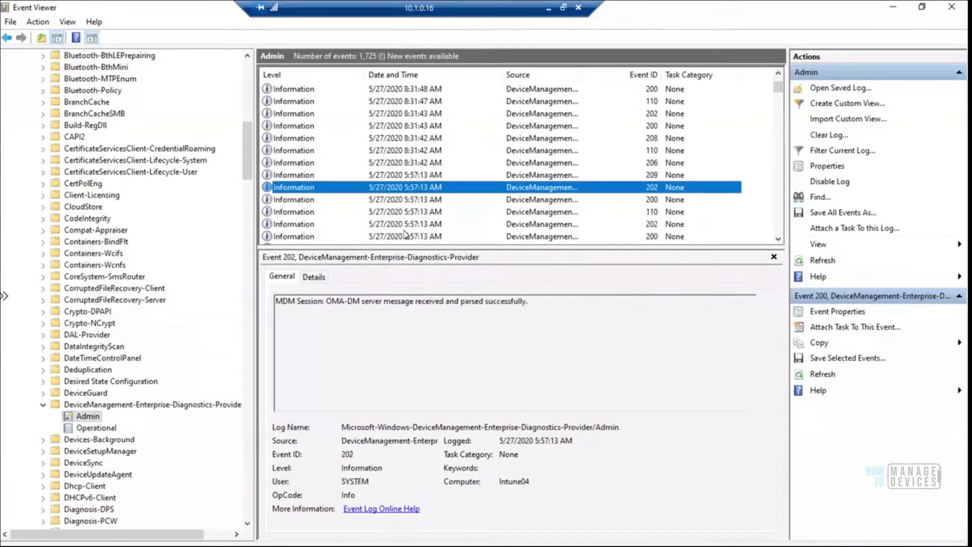
{"action": "key", "text": "Up"}
{"action": "key", "text": "Up"}
{"action": "key", "text": "Up"}
{"action": "key", "text": "Down"}
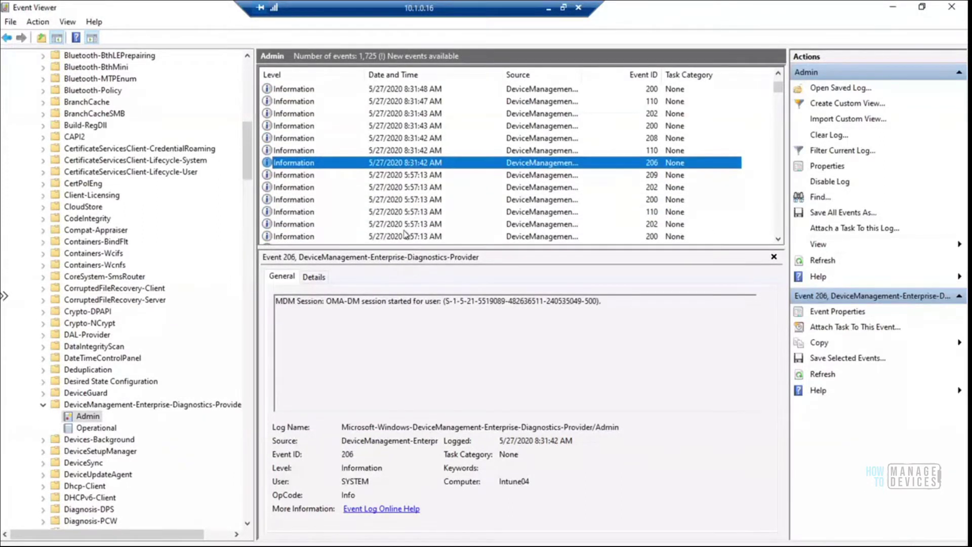
Read the sync session events in time order, from session start event 208 to the message events at 8:31:48 AM
{"action": "key", "text": "Up"}
{"action": "key", "text": "Up"}
{"action": "key", "text": "Up"}
{"action": "key", "text": "Down"}
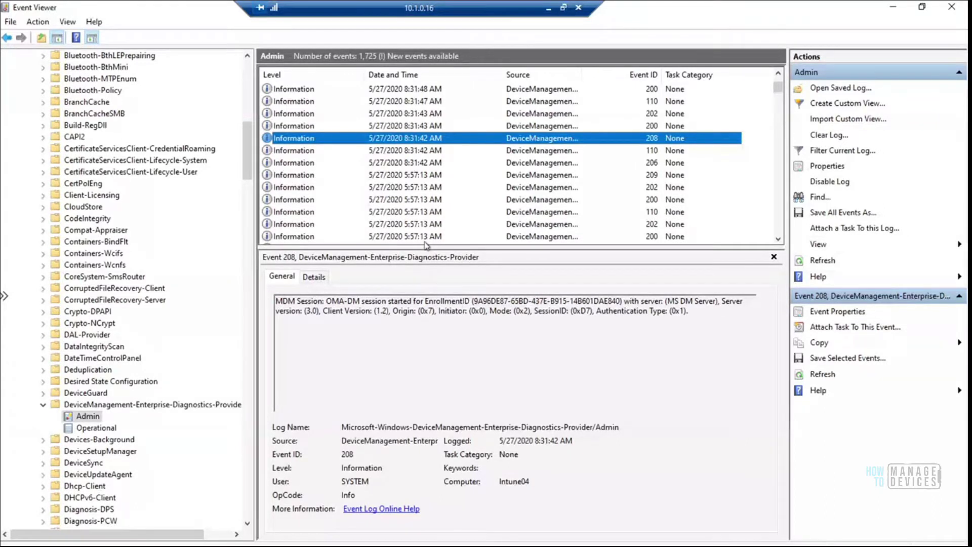
{"action": "key", "text": "Up"}
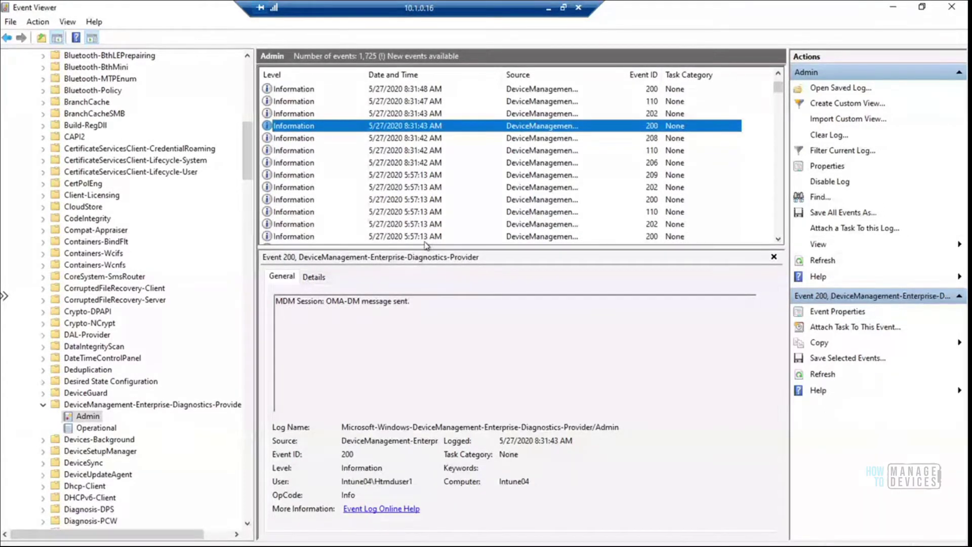
{"action": "key", "text": "Up"}
{"action": "key", "text": "Up"}
{"action": "key", "text": "Up"}
{"action": "key", "text": "Up"}
{"action": "key", "text": "Up"}
{"action": "key", "text": "Up"}
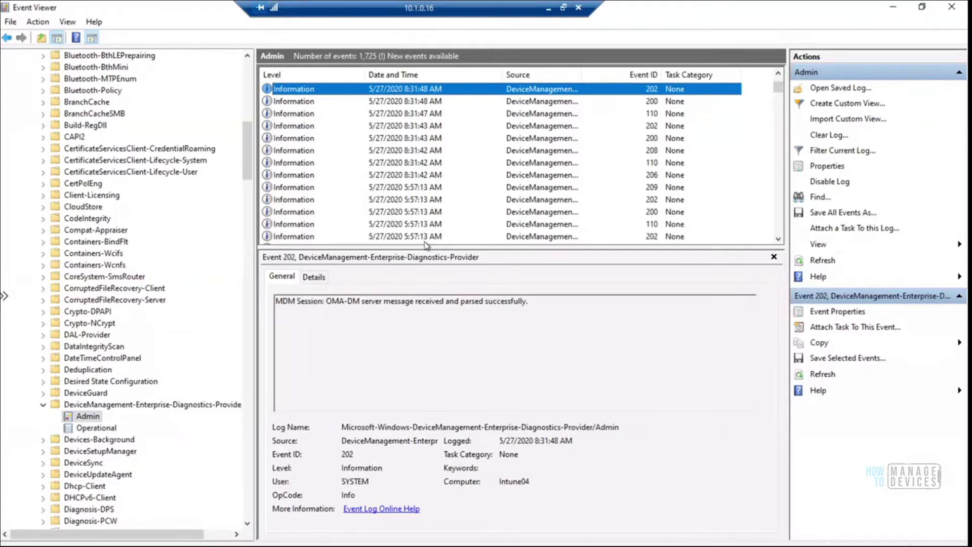
Examine error events 820, 809 and 404 logged at 8:31:48 AM for the RequireRetrieveHealthCertificateOnBoot policy
{"action": "key", "text": "Down"}
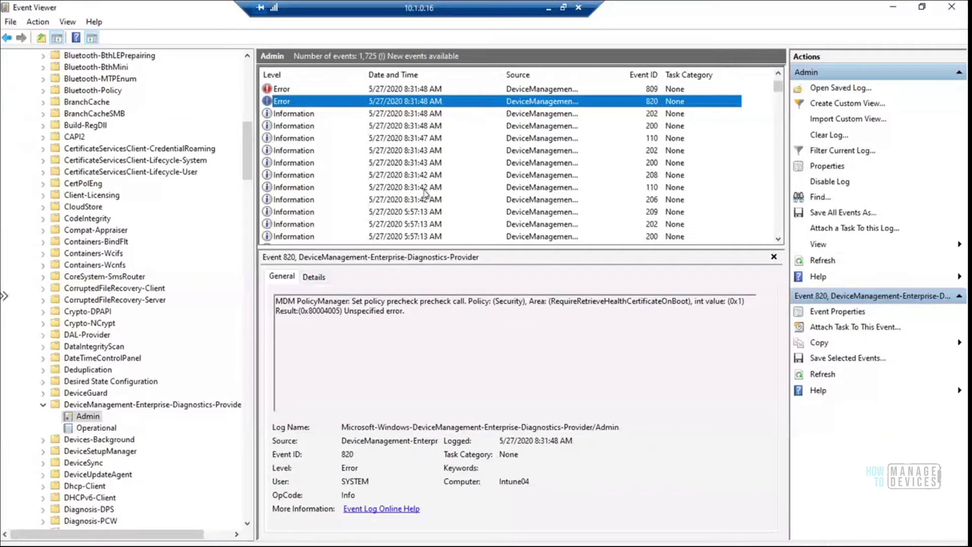
{"action": "key", "text": "Up"}
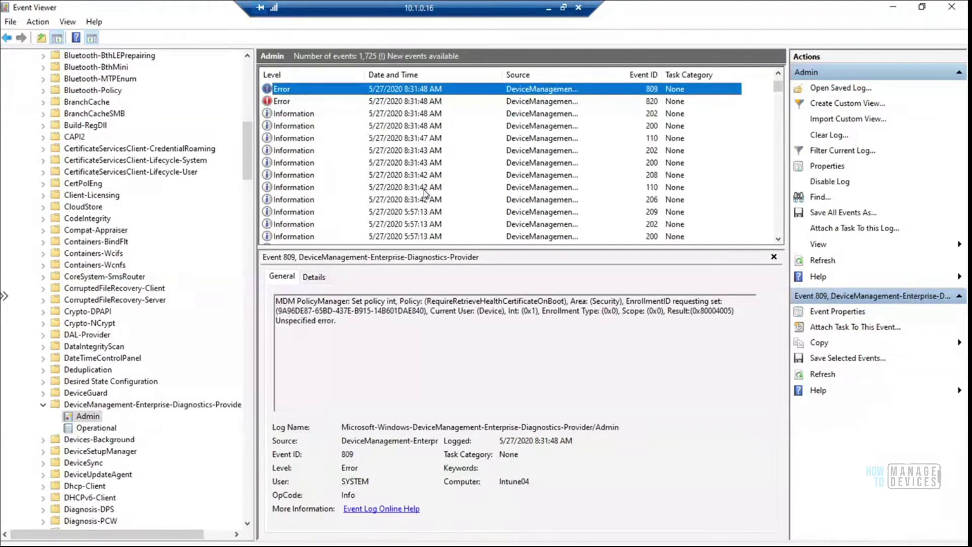
{"action": "key", "text": "Up"}
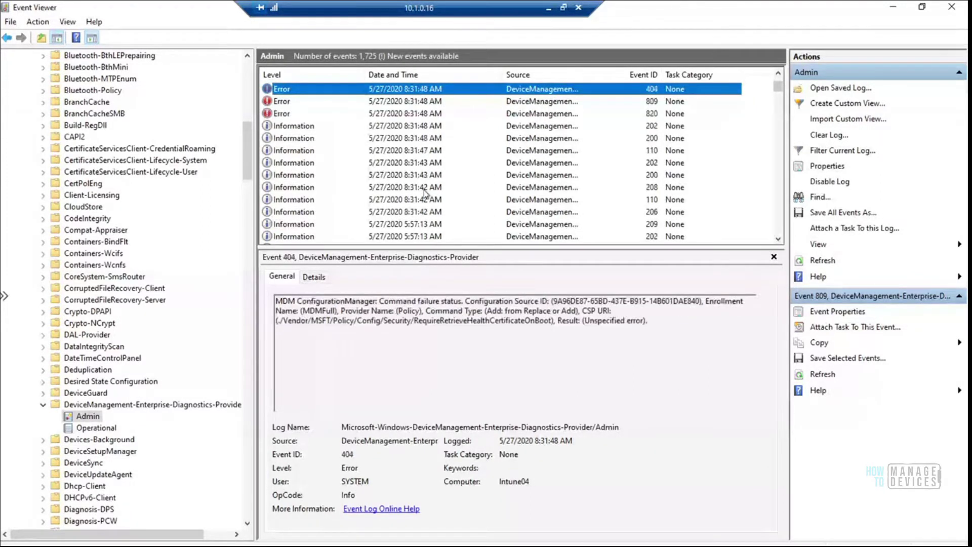
{"action": "key", "text": "Up"}
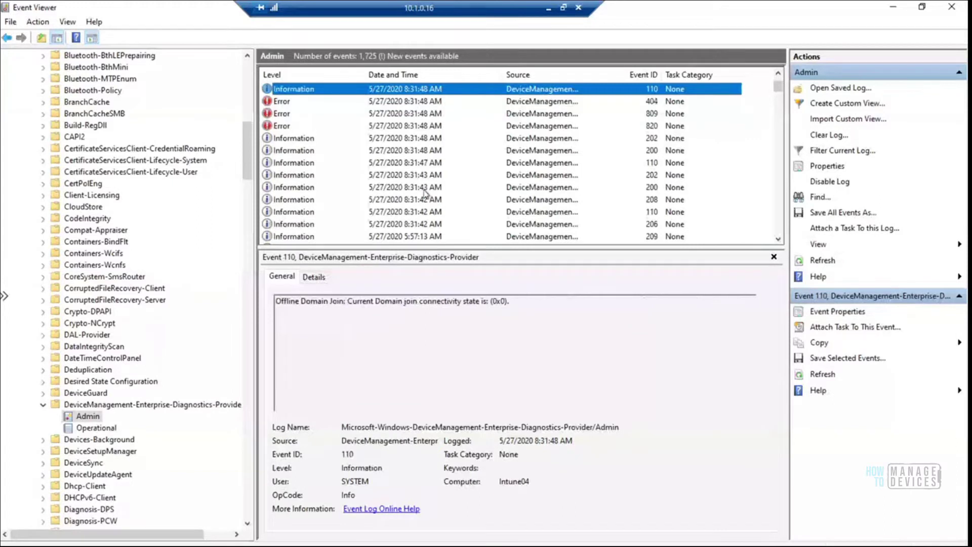
Examine the event 404 error logged at 8:31:50 AM, including the FakePolicy part of its CSP URI
{"action": "key", "text": "Up"}
{"action": "key", "text": "Up"}
{"action": "key", "text": "Up"}
{"action": "key", "text": "Up"}
{"action": "key", "text": "Down"}
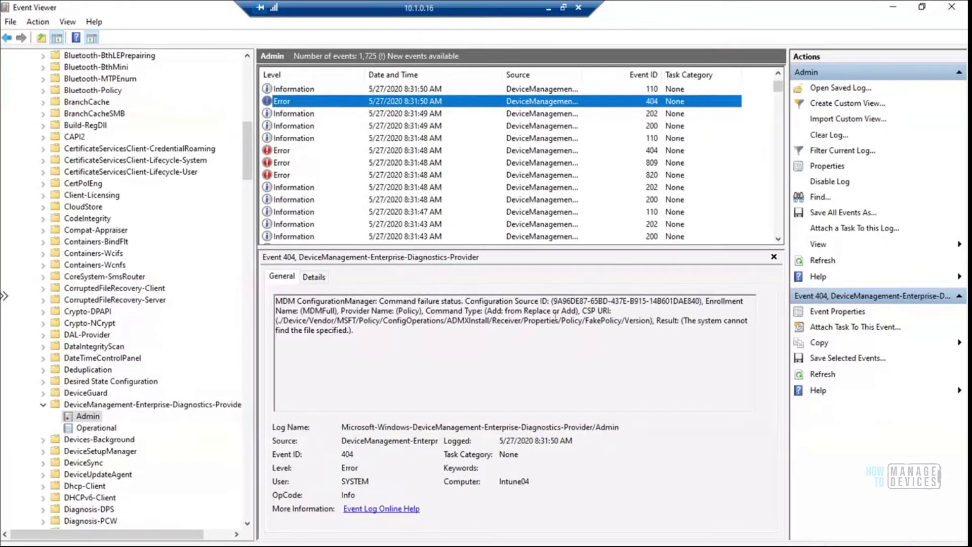
{"action": "left_click", "coordinate": [583, 323]}
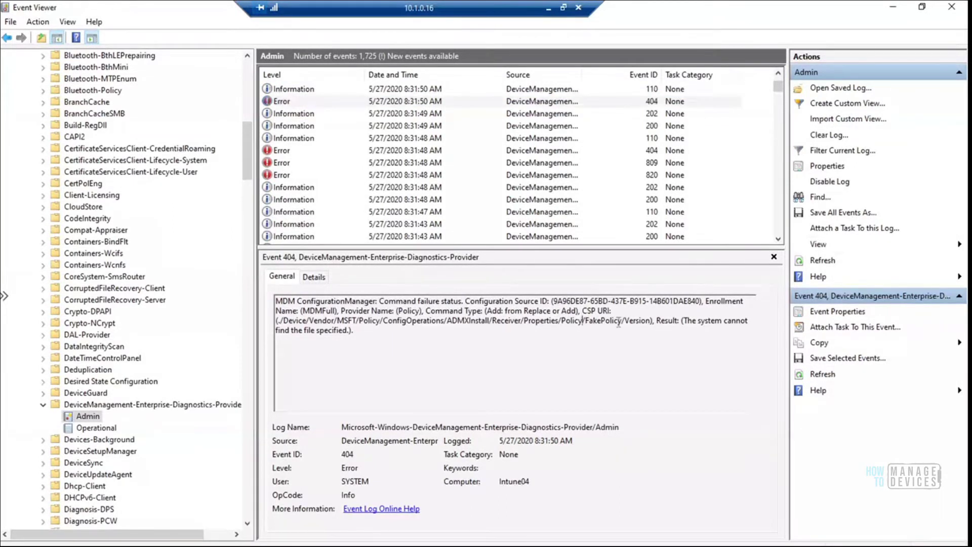
{"action": "double_click", "coordinate": [618, 322]}
{"action": "left_click", "coordinate": [436, 102]}
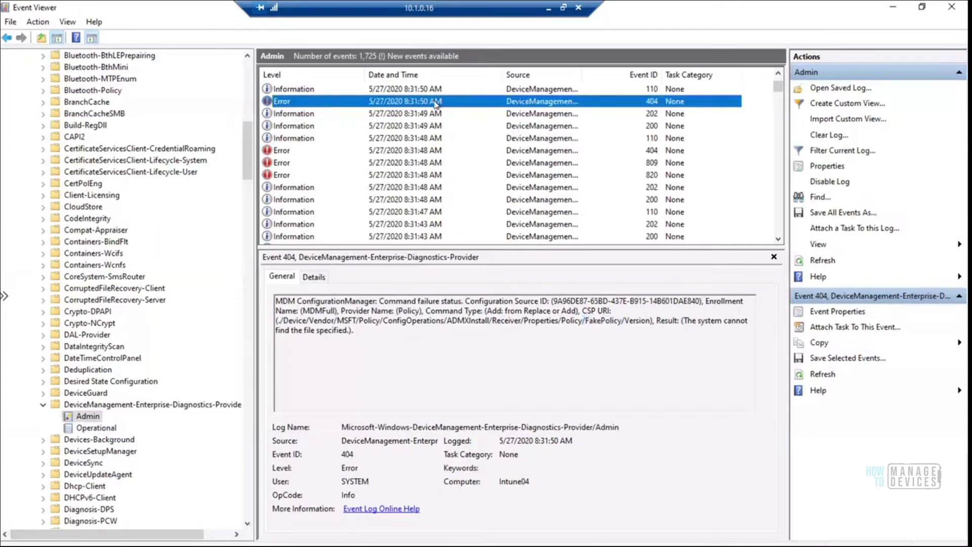
Review the OMA-DM message sent and received events logged after the 8:31:50 AM error
{"action": "key", "text": "Up"}
{"action": "key", "text": "Up"}
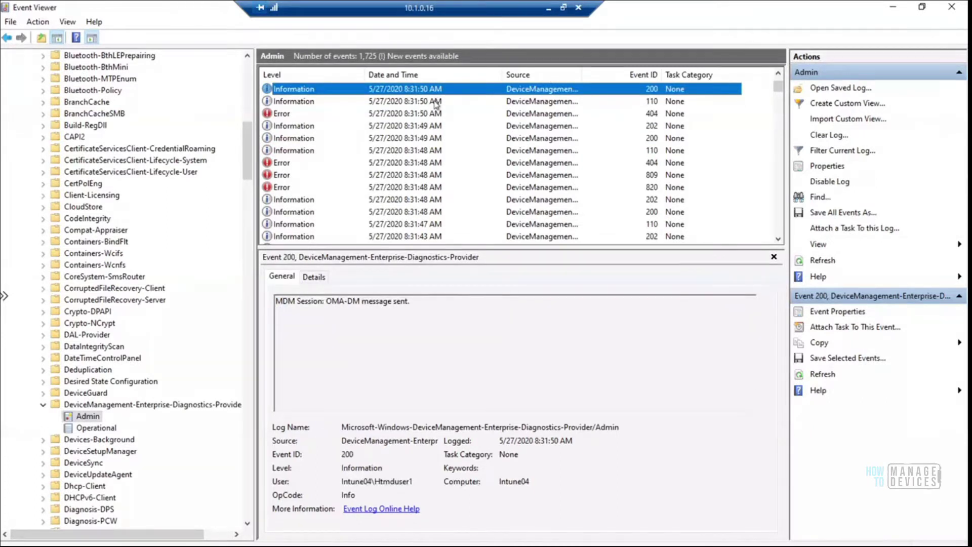
{"action": "key", "text": "Down"}
{"action": "key", "text": "Up"}
{"action": "key", "text": "Up"}
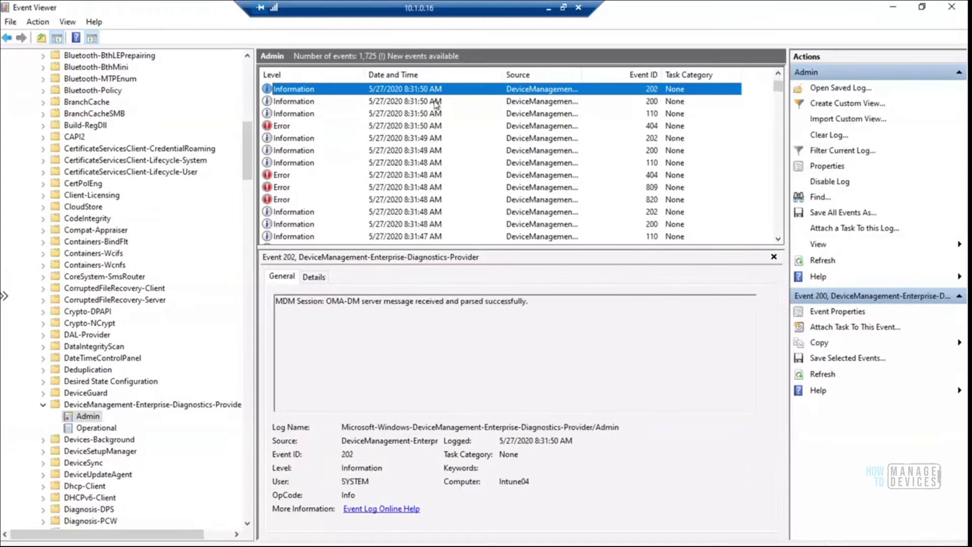
{"action": "key", "text": "Down"}
{"action": "key", "text": "Down"}
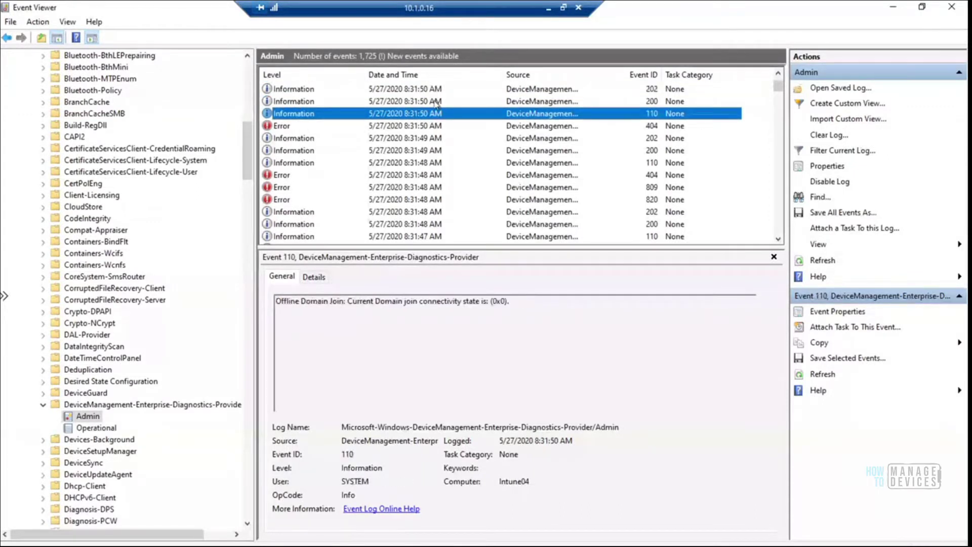
{"action": "key", "text": "Up"}
{"action": "key", "text": "Up"}
{"action": "key", "text": "Up"}
{"action": "key", "text": "Up"}
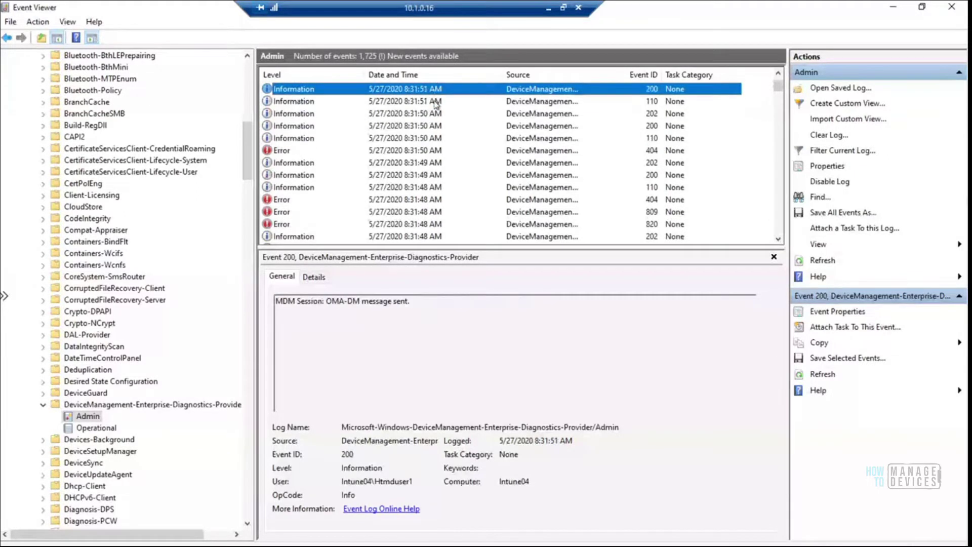
{"action": "key", "text": "Up"}
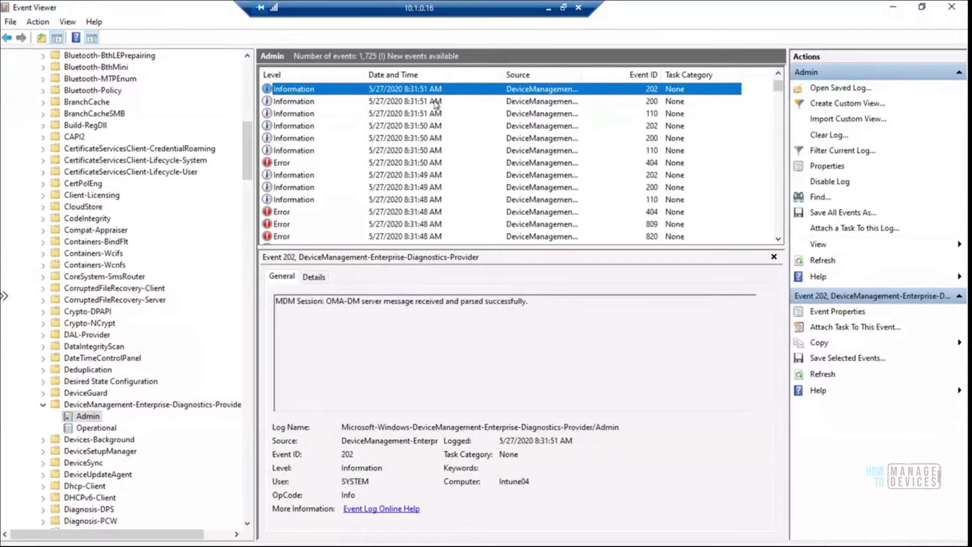
{"action": "key", "text": "Up"}
{"action": "key", "text": "Down"}
{"action": "key", "text": "Down"}
{"action": "key", "text": "Down"}
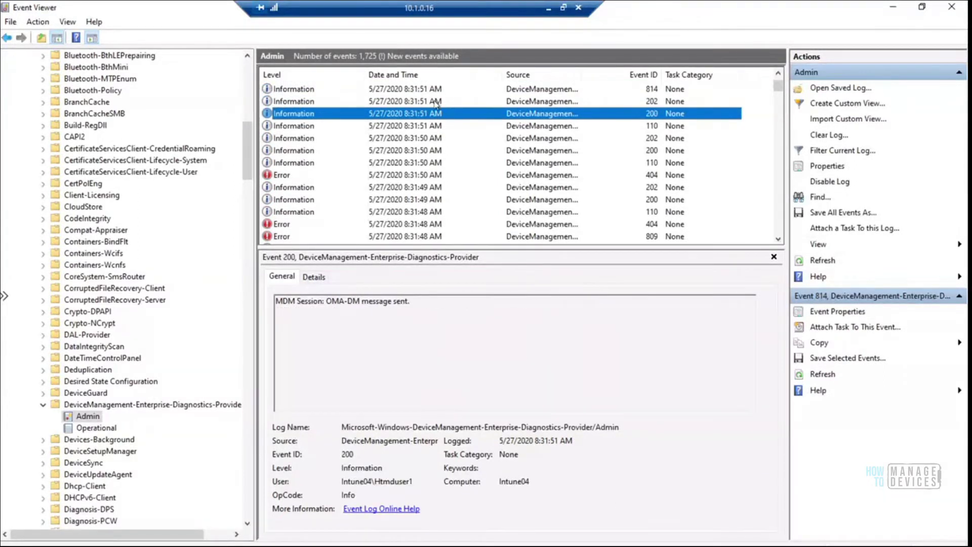
{"action": "key", "text": "Down"}
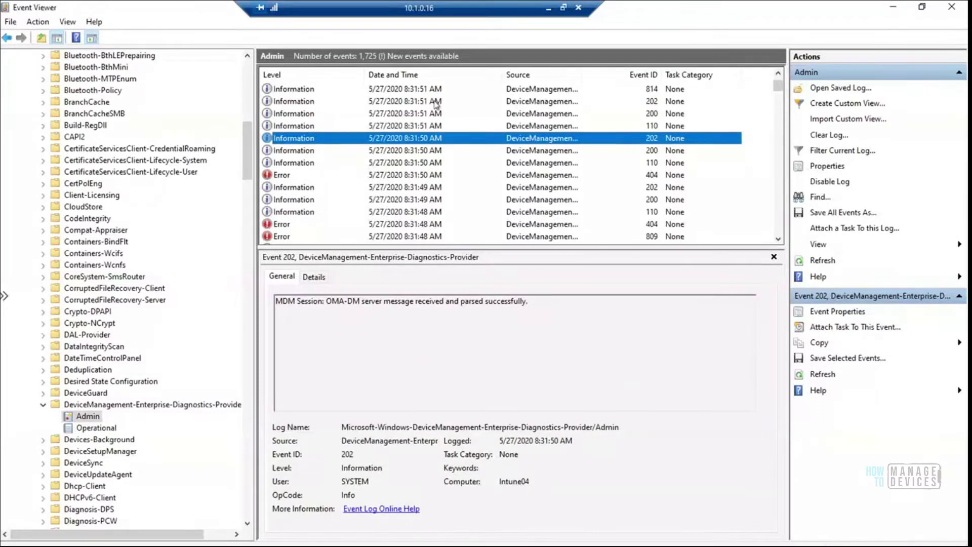
Show event 814 for the SetDefaultSearchEngine policy and highlight its full description
{"action": "key", "text": "Up"}
{"action": "key", "text": "Up"}
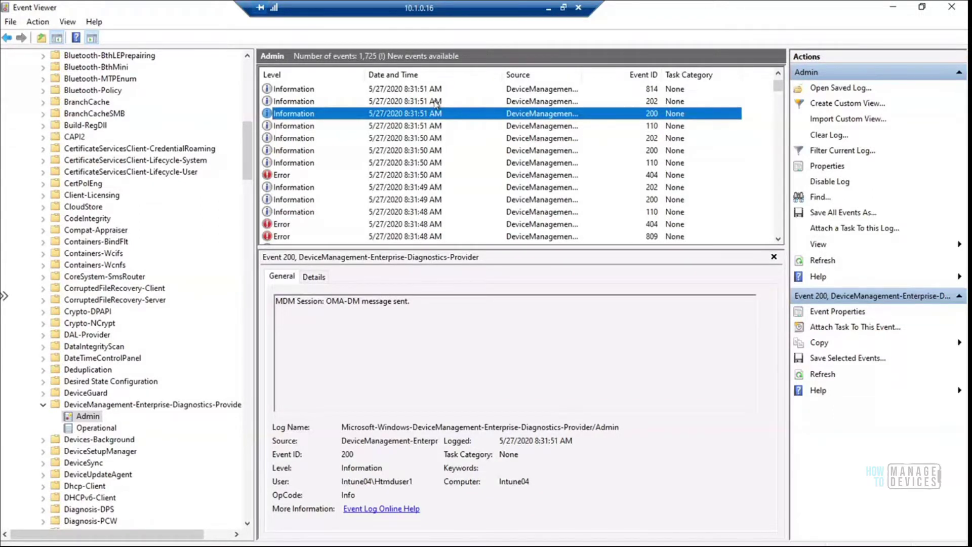
{"action": "key", "text": "Up"}
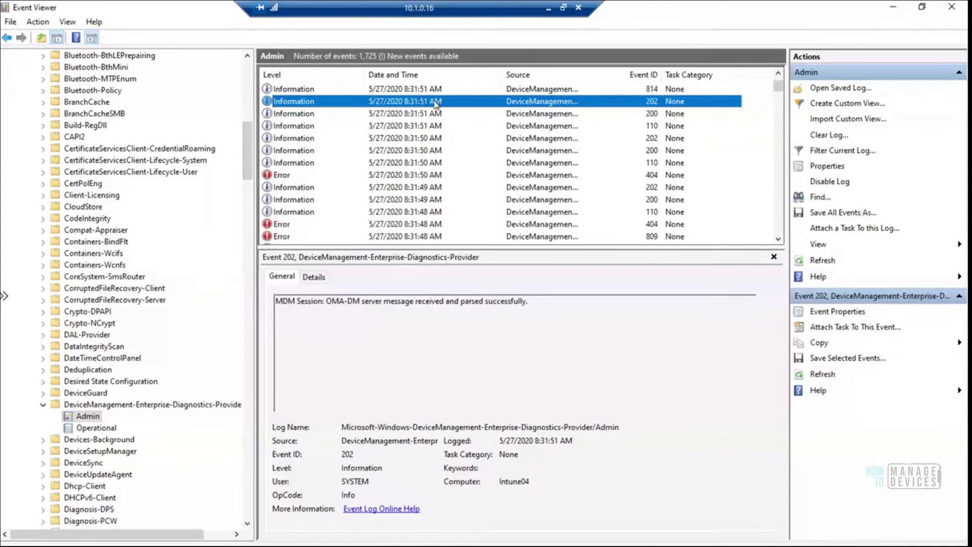
{"action": "key", "text": "Up"}
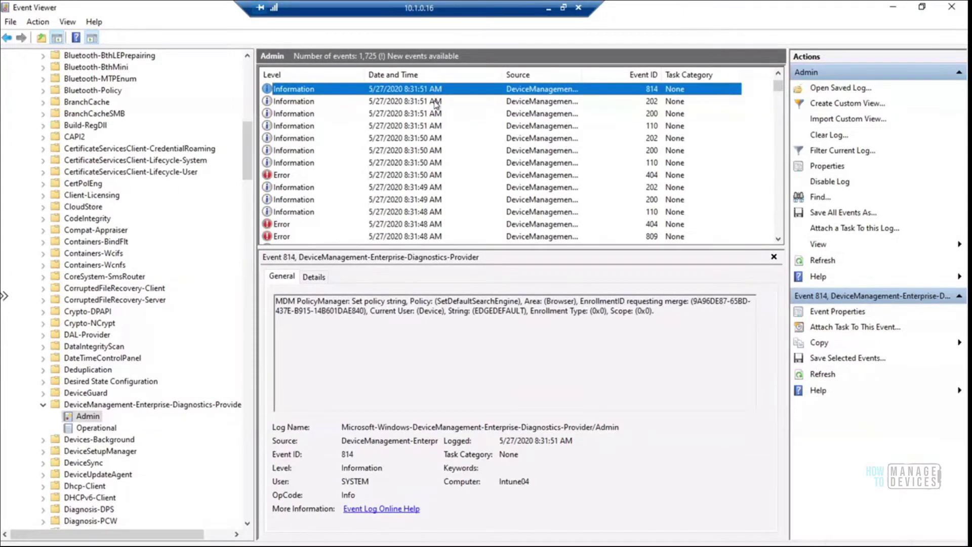
{"action": "left_click_drag", "start_coordinate": [659, 323], "coordinate": [324, 286]}
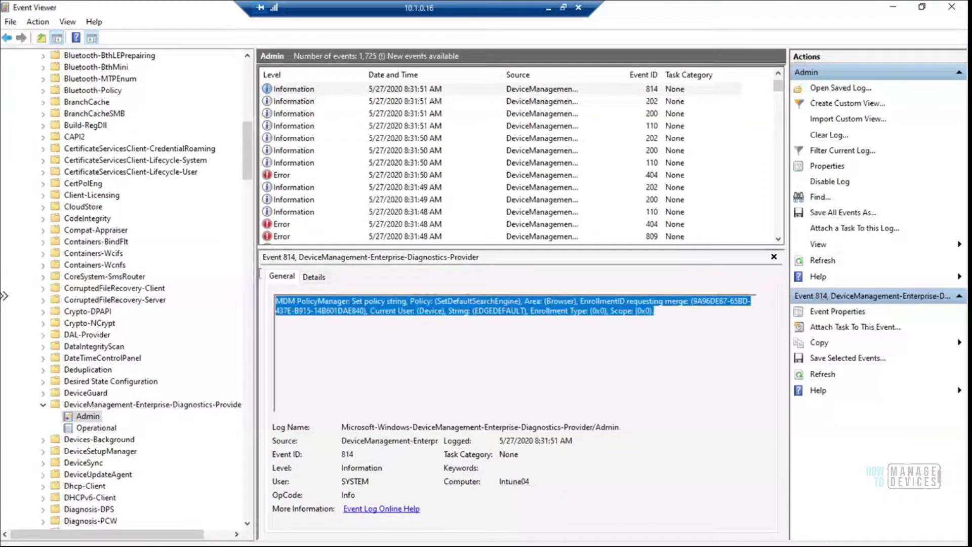
{"action": "left_click", "coordinate": [499, 310]}
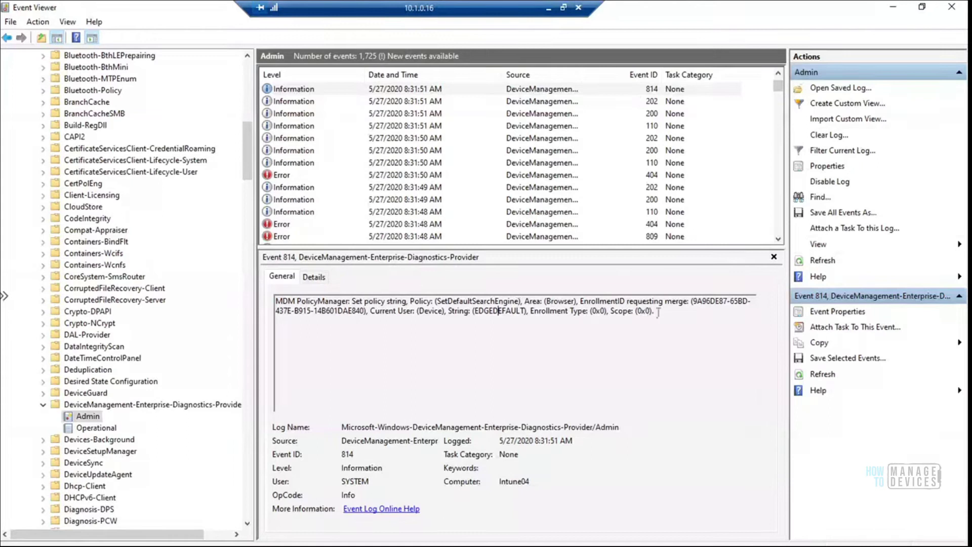
{"action": "left_click_drag", "start_coordinate": [658, 311], "coordinate": [261, 294]}
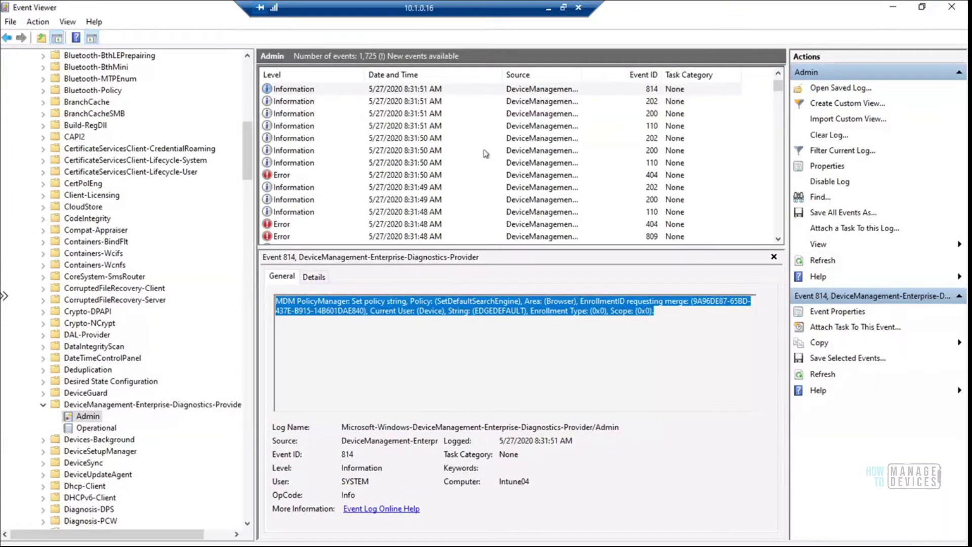
Show the event 813 logged just after event 814 and highlight its PUAProtection policy name
{"action": "left_click", "coordinate": [414, 91]}
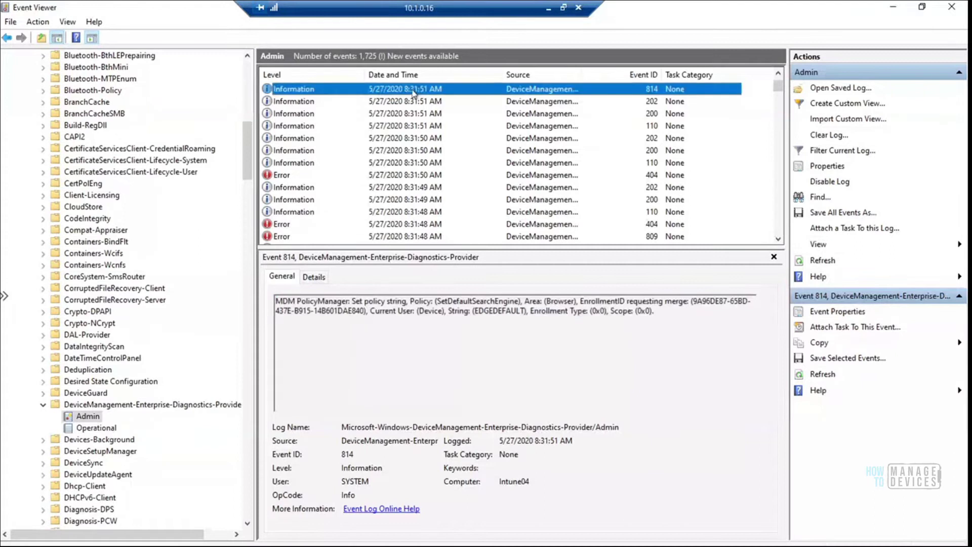
{"action": "key", "text": "F5"}
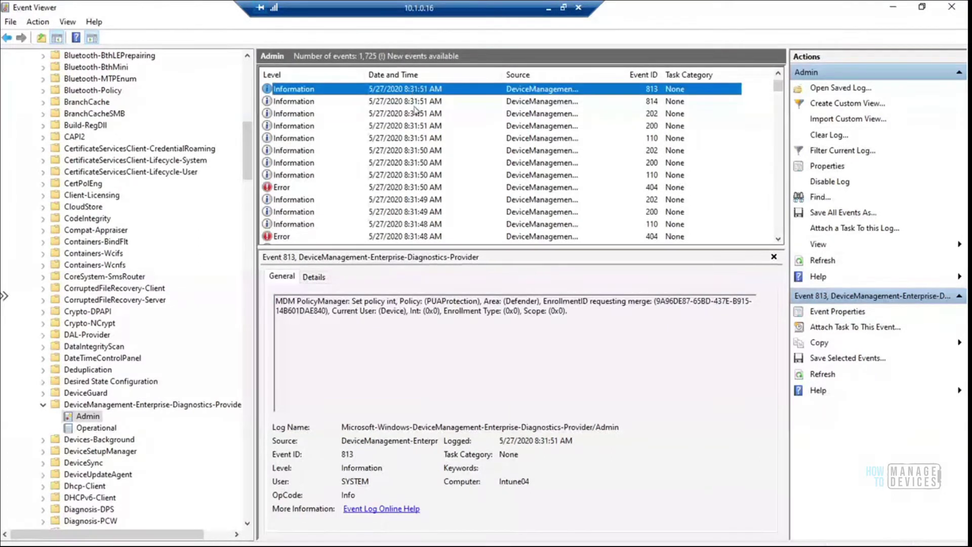
{"action": "left_click_drag", "start_coordinate": [425, 301], "coordinate": [476, 298]}
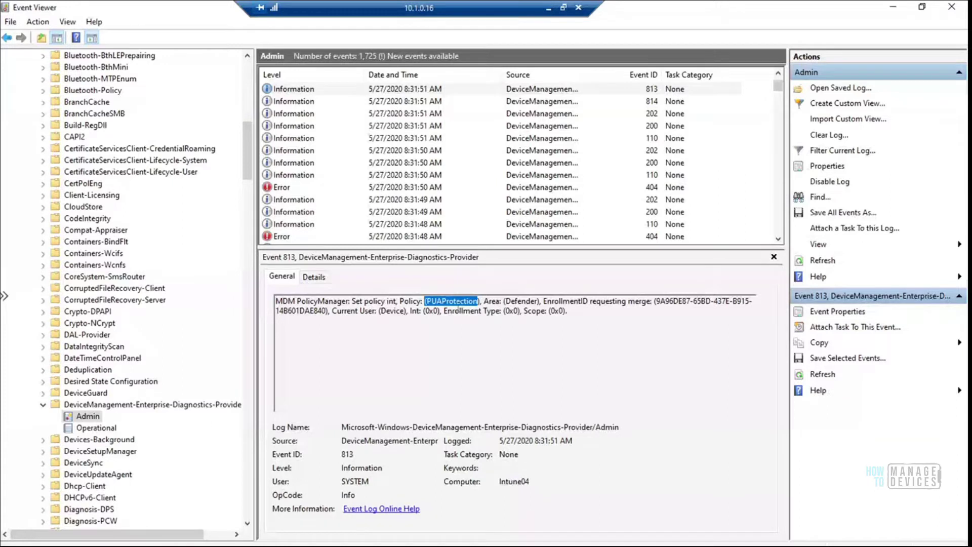
Show the next newer event 813, highlight its MinDevicePasswordLength policy name, and return to the event list
{"action": "left_click", "coordinate": [406, 91]}
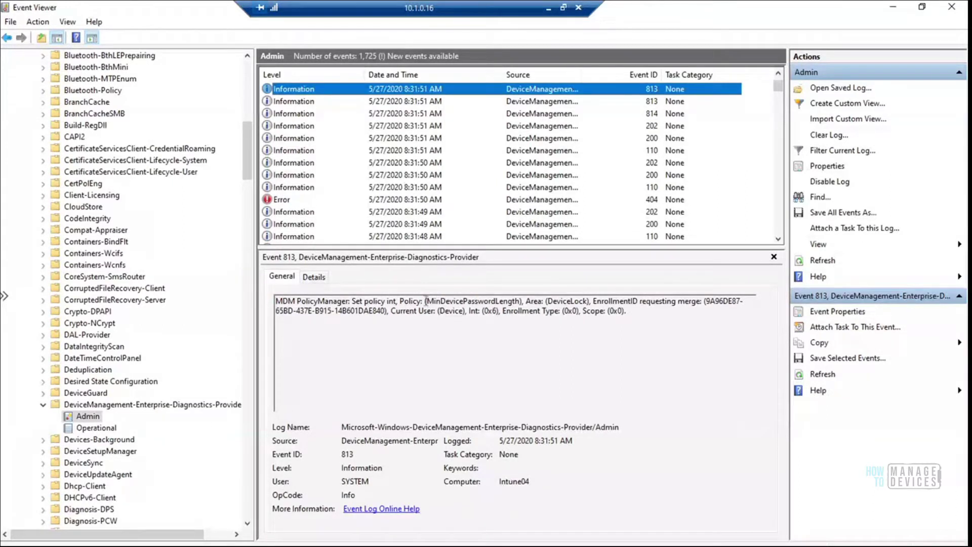
{"action": "left_click_drag", "start_coordinate": [426, 301], "coordinate": [520, 300]}
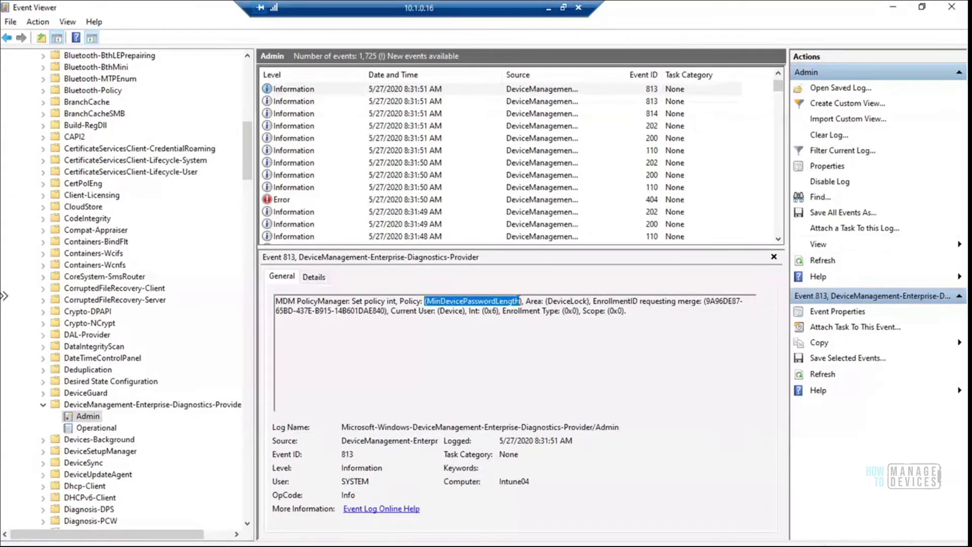
{"action": "left_click", "coordinate": [424, 92]}
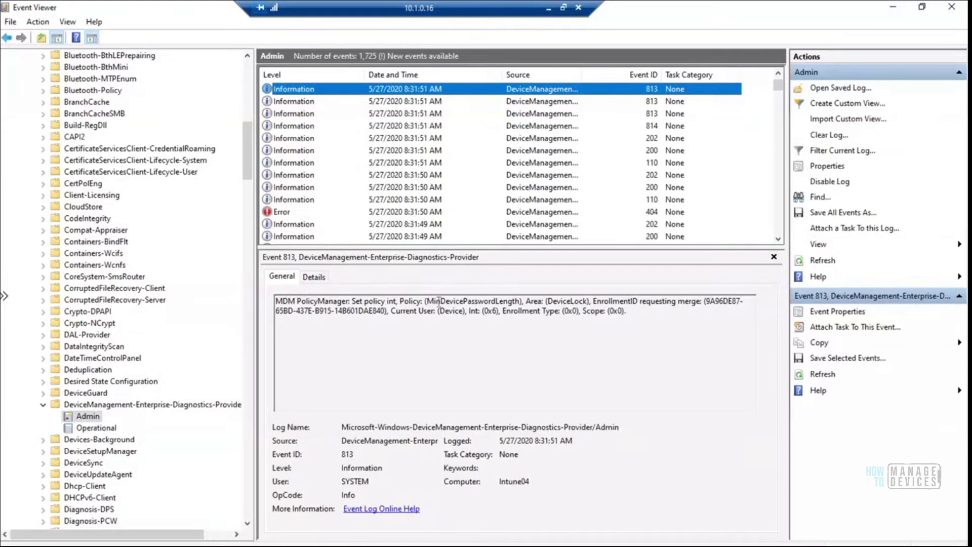
Show the newest event 813 logged at 8:31:52 AM and highlight its AlphanumericDevicePasswordRequired policy name, then clear the highlight
{"action": "key", "text": "Down"}
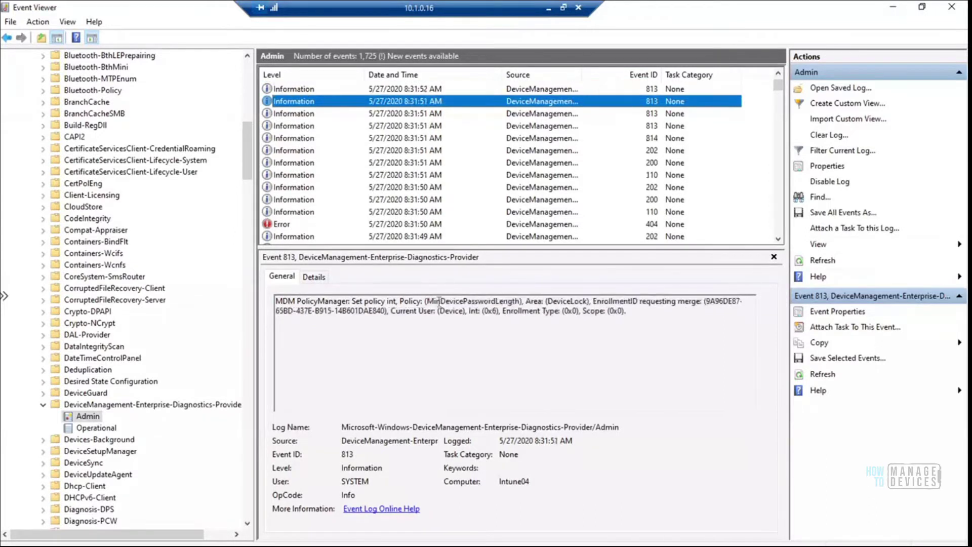
{"action": "key", "text": "Down"}
{"action": "key", "text": "Up"}
{"action": "key", "text": "Up"}
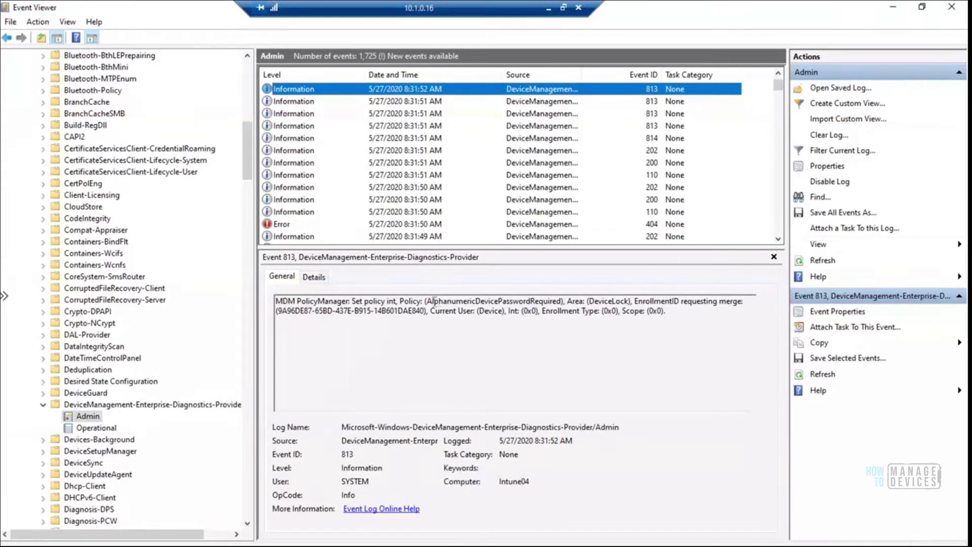
{"action": "left_click_drag", "start_coordinate": [428, 302], "coordinate": [561, 302]}
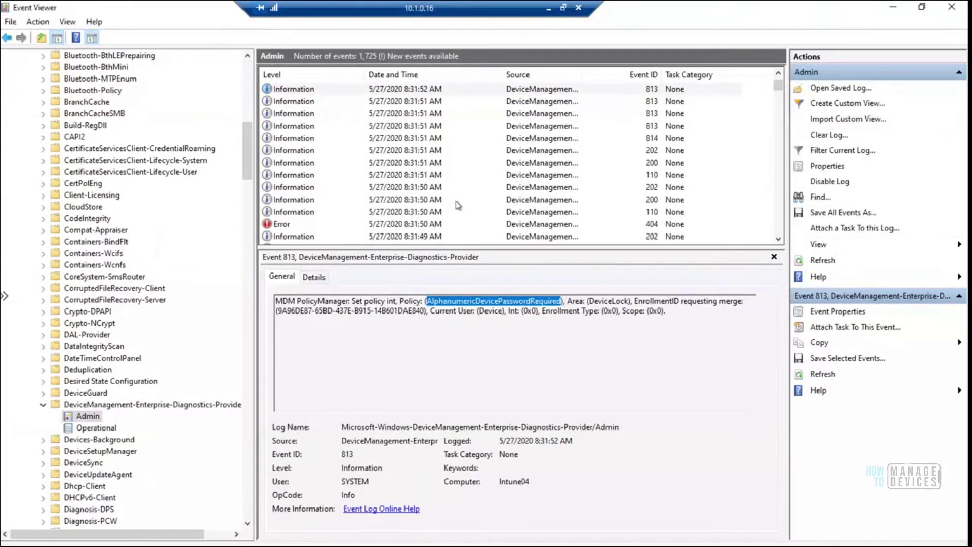
{"action": "key", "text": "Left"}
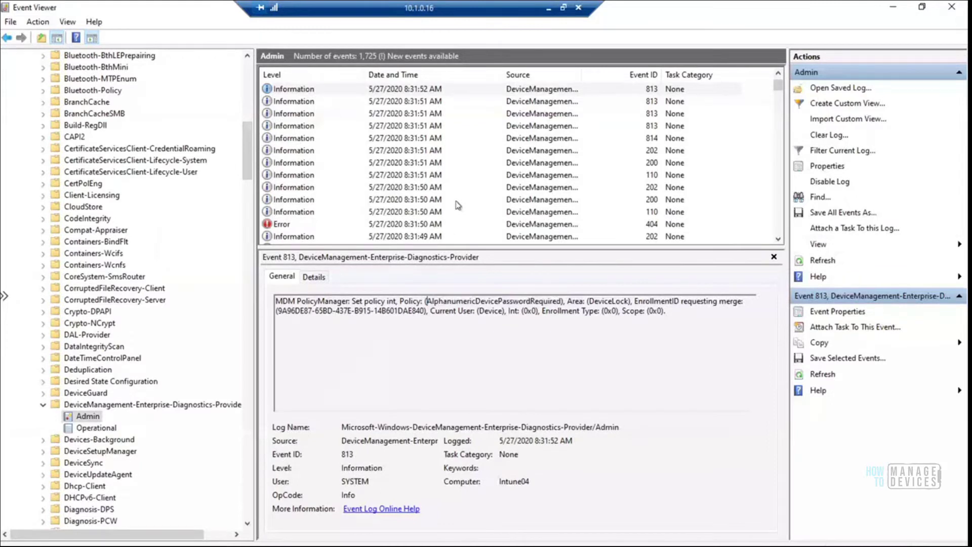
Go through the newer policy events one by one up to event 209 at 8:31:57 AM, examining each description
{"action": "left_click", "coordinate": [427, 90]}
{"action": "key", "text": "F5"}
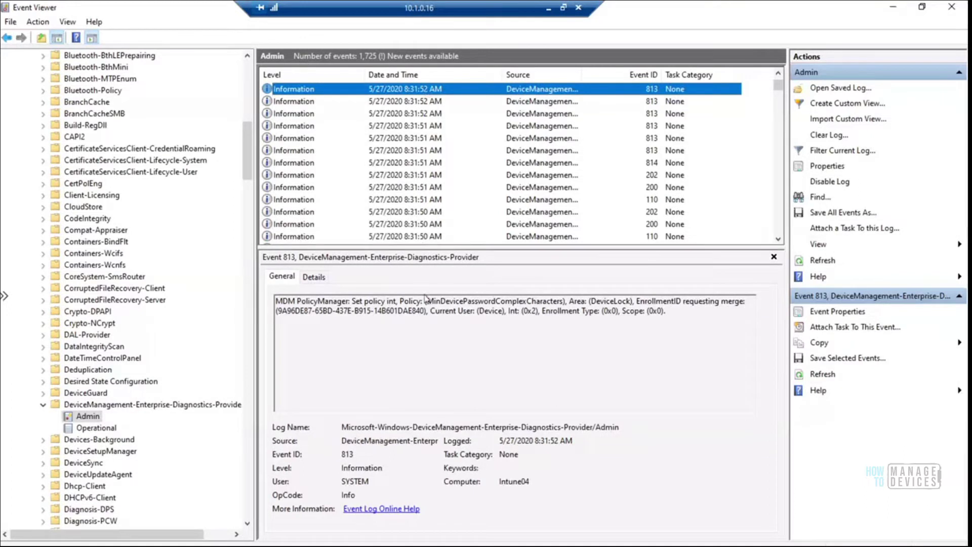
{"action": "key", "text": "F5"}
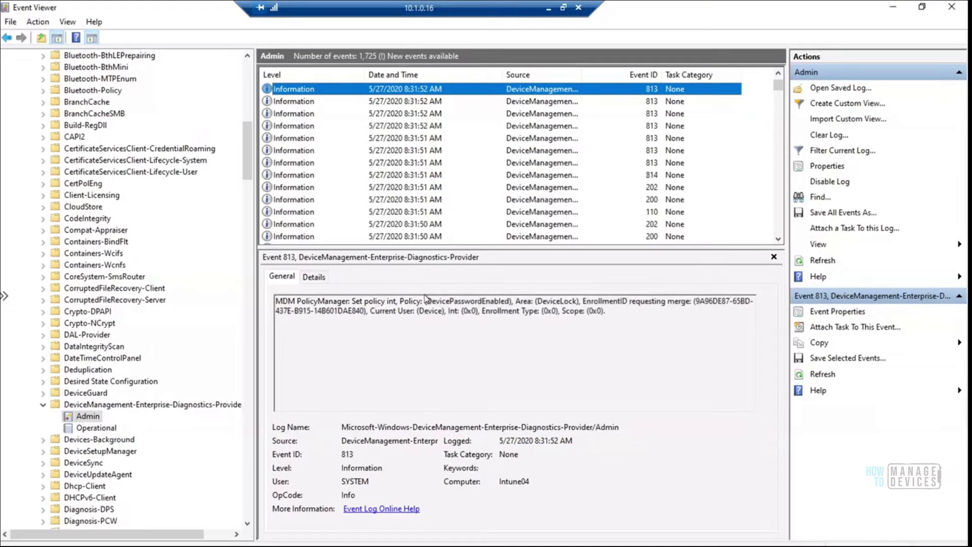
{"action": "key", "text": "F5"}
{"action": "key", "text": "F5"}
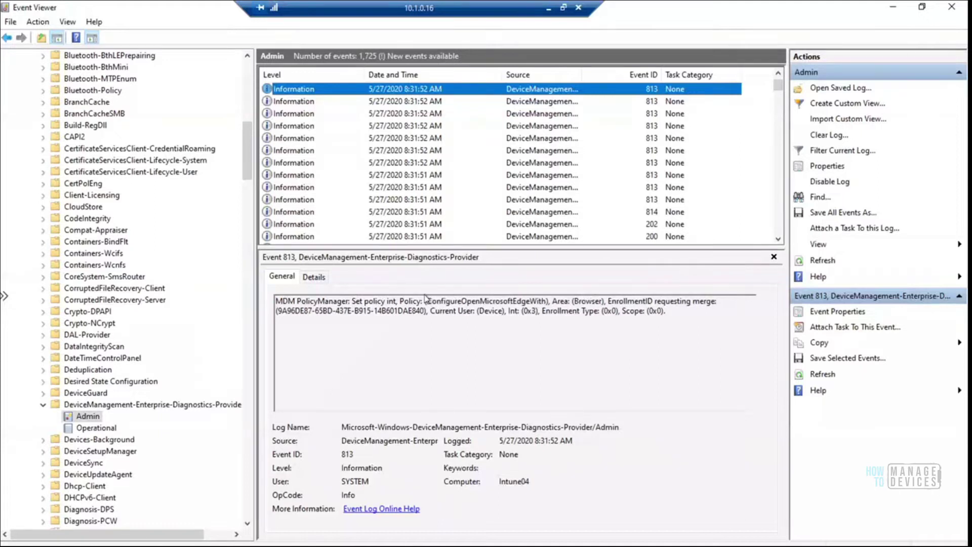
{"action": "key", "text": "F5"}
{"action": "key", "text": "F5"}
{"action": "key", "text": "F5"}
{"action": "key", "text": "F5"}
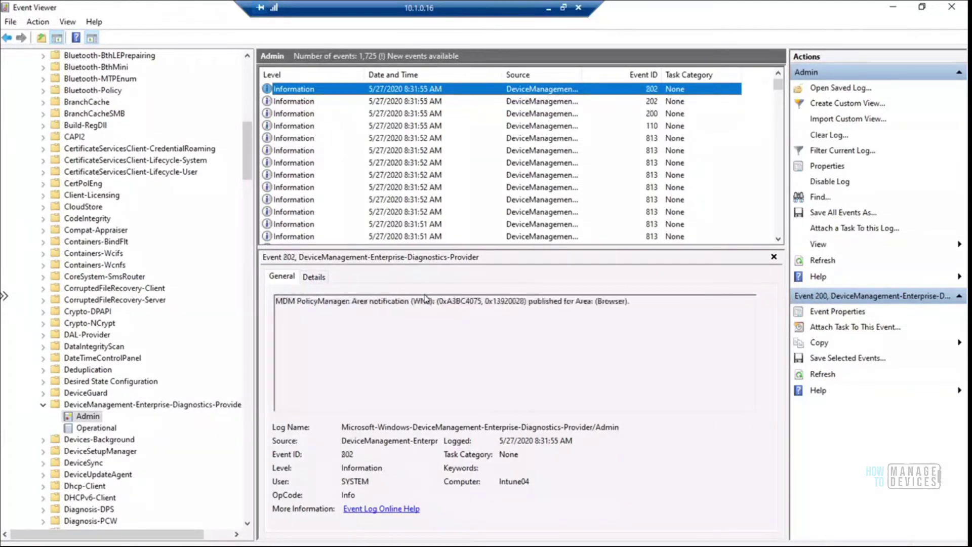
{"action": "key", "text": "F5"}
{"action": "key", "text": "F5"}
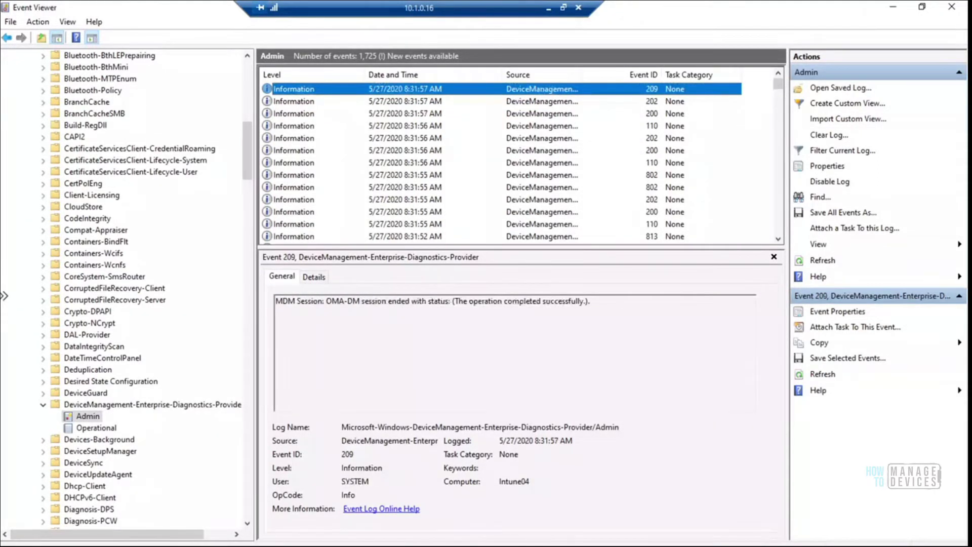
Switch to Registry Editor, highlight default\Device in the policy provider's path, and view the Update and Browser keys
{"action": "left_click", "coordinate": [501, 545]}
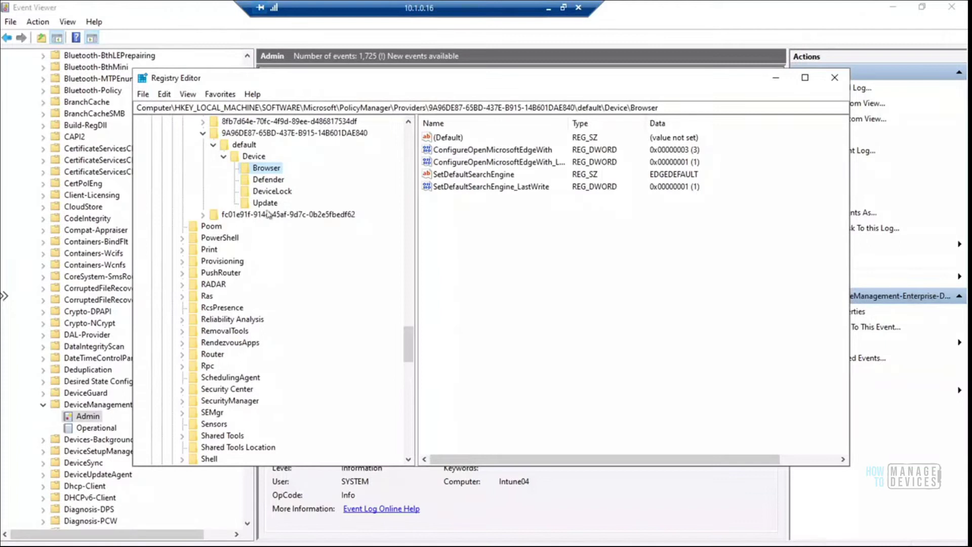
{"action": "left_click", "coordinate": [264, 107]}
{"action": "left_click_drag", "start_coordinate": [285, 107], "coordinate": [631, 107]}
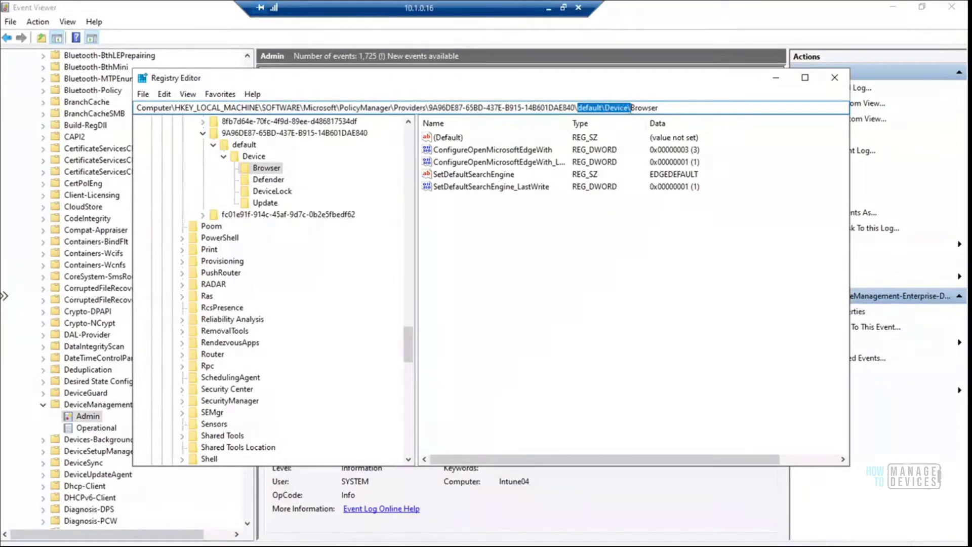
{"action": "left_click", "coordinate": [273, 205]}
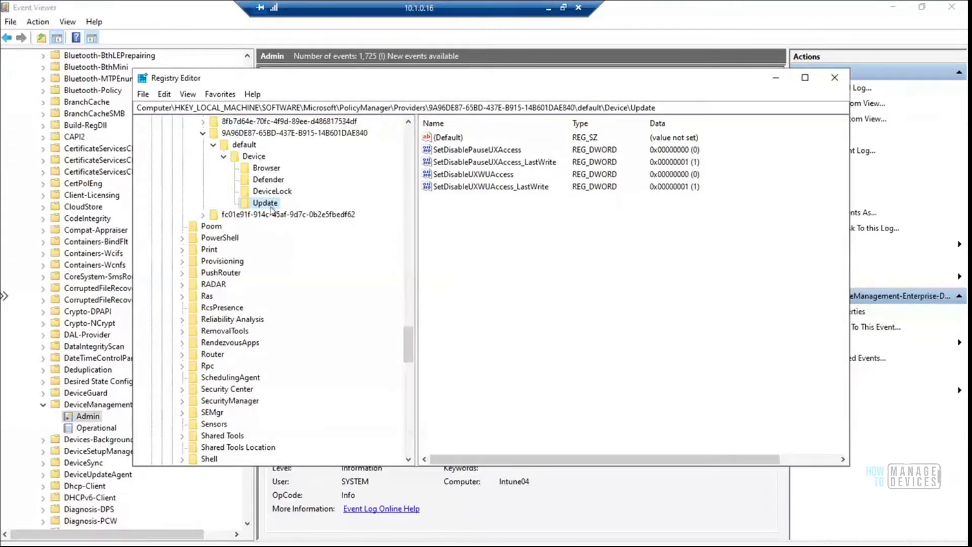
{"action": "left_click", "coordinate": [271, 170]}
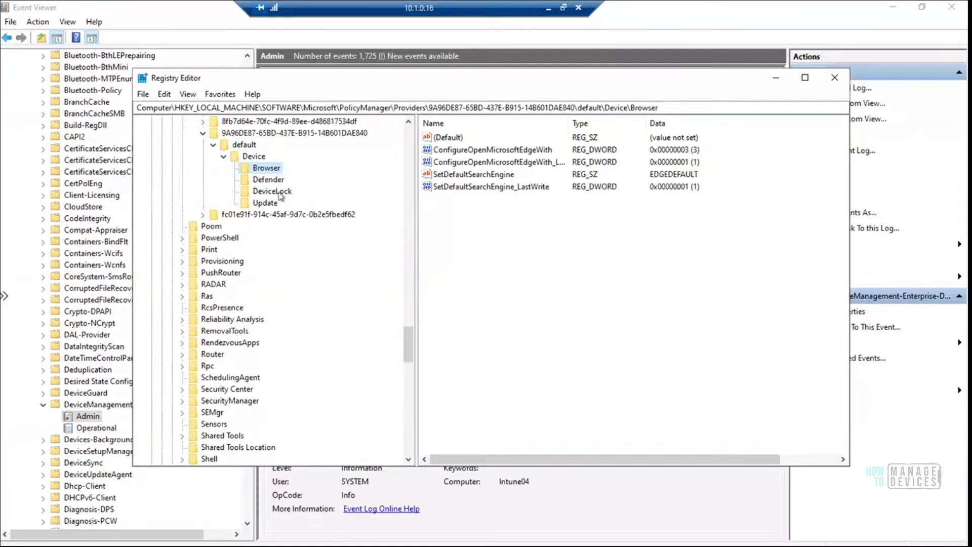
Show the DeviceLock key's values with full-width names and select MinDevicePasswordLength
{"action": "left_click", "coordinate": [273, 191]}
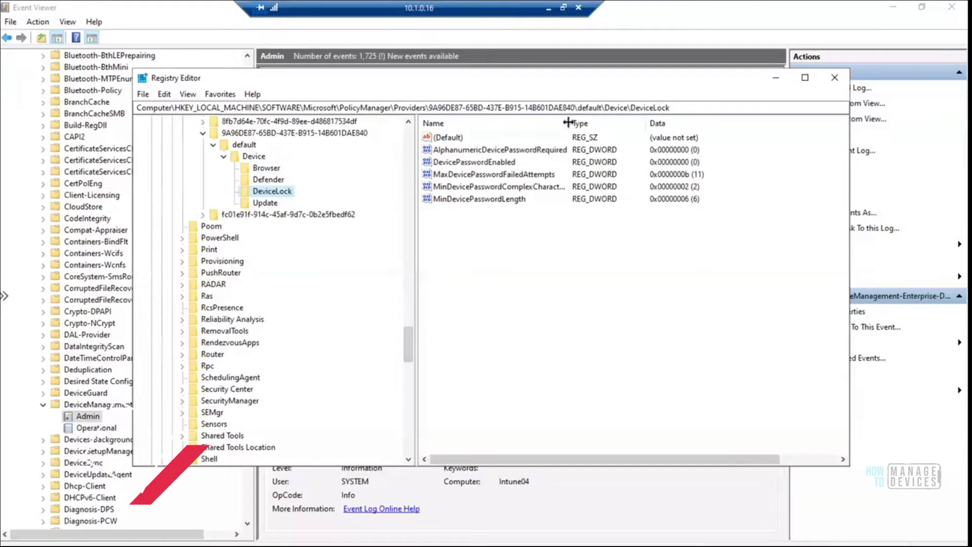
{"action": "left_click_drag", "start_coordinate": [568, 123], "coordinate": [638, 106]}
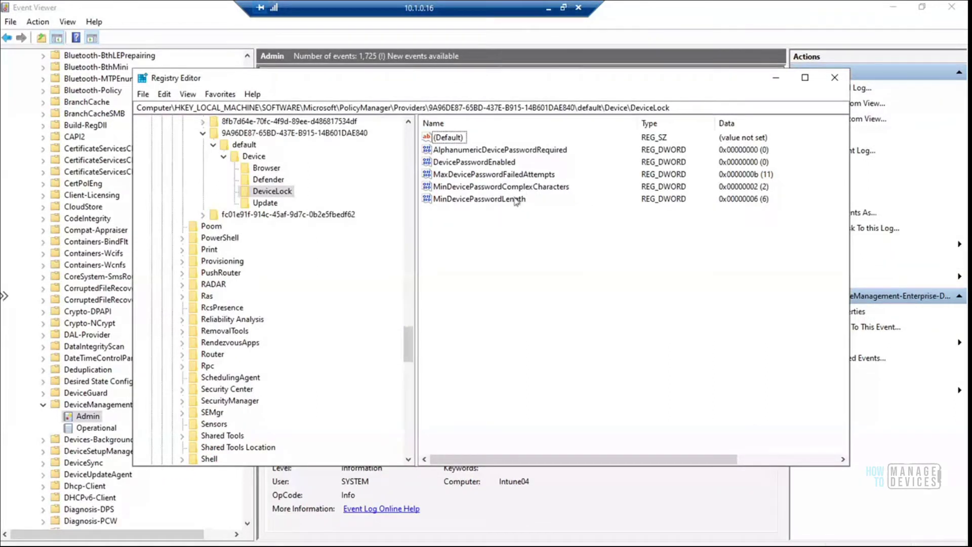
{"action": "left_click", "coordinate": [494, 200]}
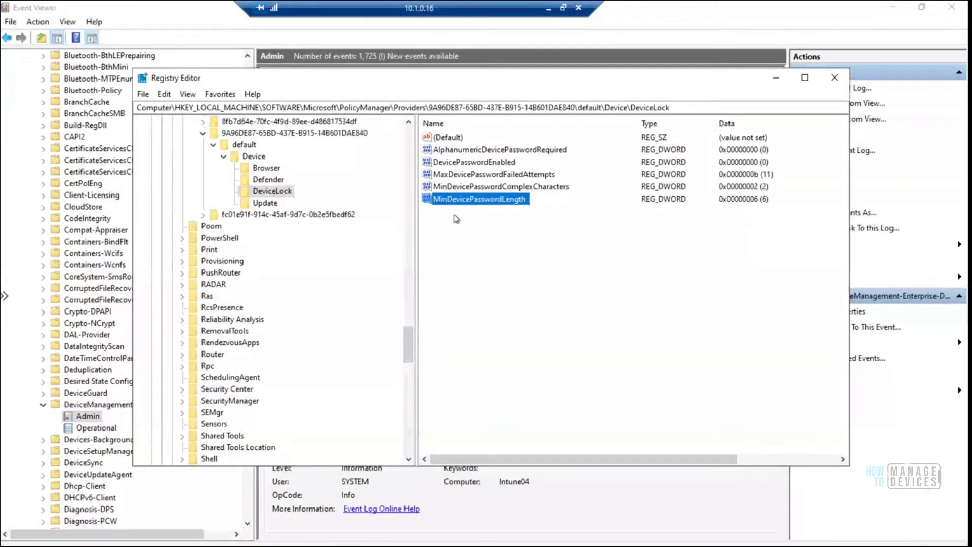
Check PUAProtection in the Defender key and the values in the Browser key, and minimize Registry Editor
{"action": "left_click", "coordinate": [278, 181]}
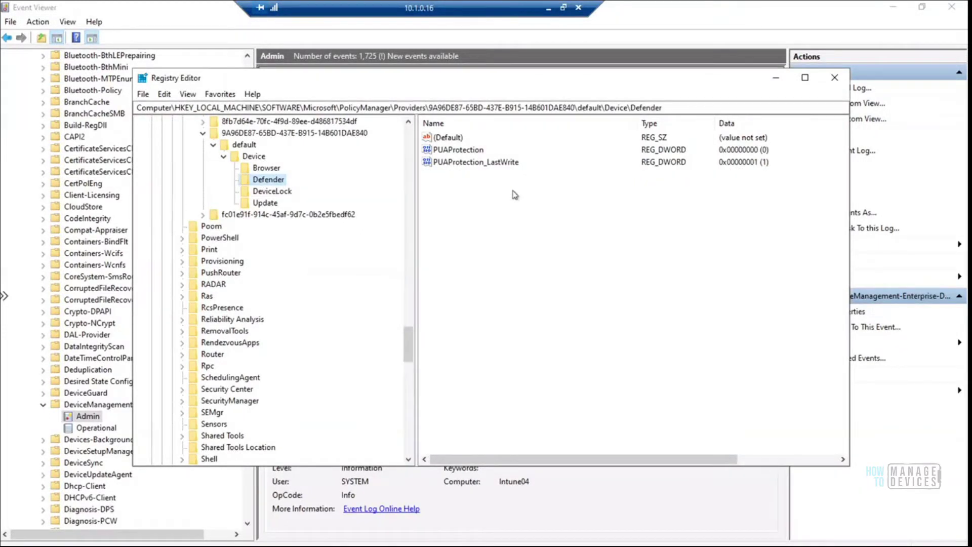
{"action": "left_click", "coordinate": [466, 152]}
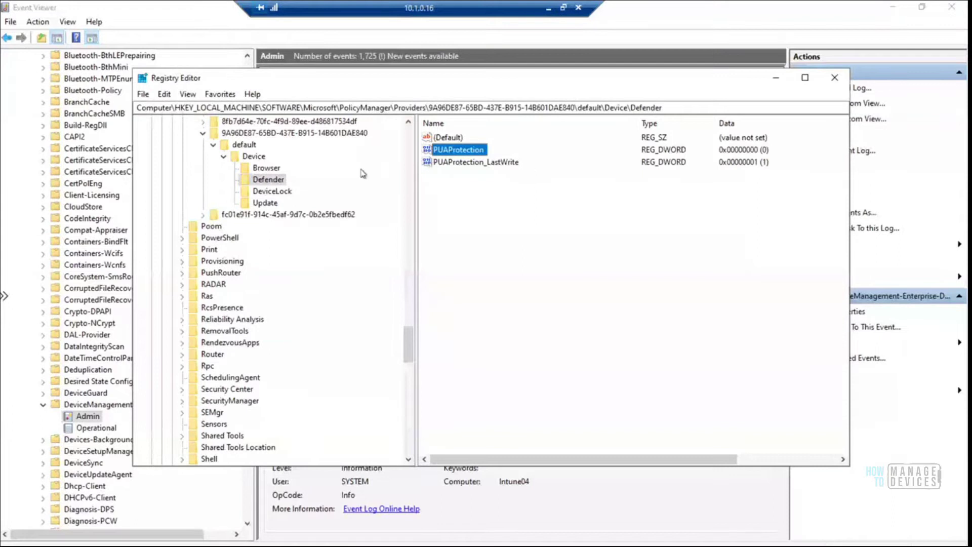
{"action": "left_click", "coordinate": [274, 170]}
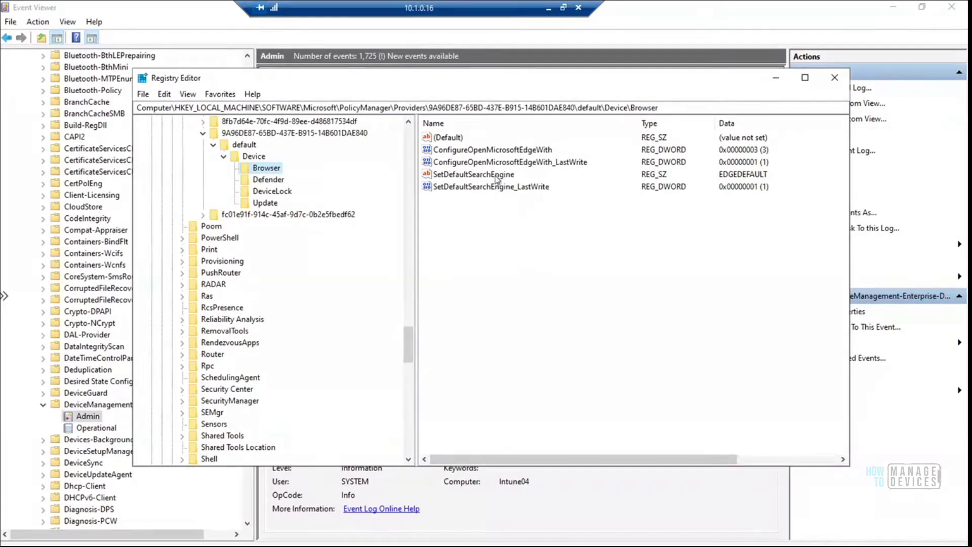
{"action": "left_click", "coordinate": [776, 81]}
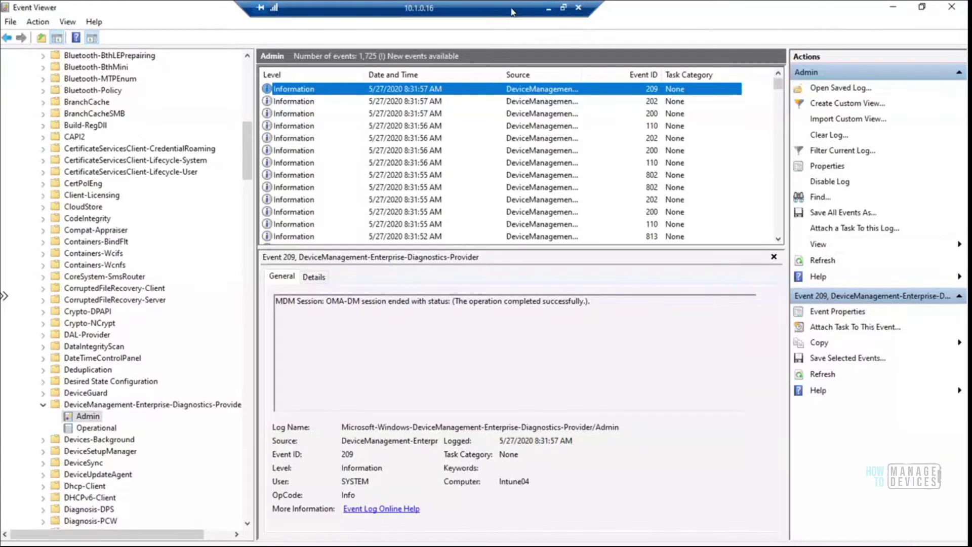
Switch to the Azure AD Joined remote session at 10.1.0.15 and bring up its Registry Editor
{"action": "left_click_drag", "start_coordinate": [512, 9], "coordinate": [715, 9]}
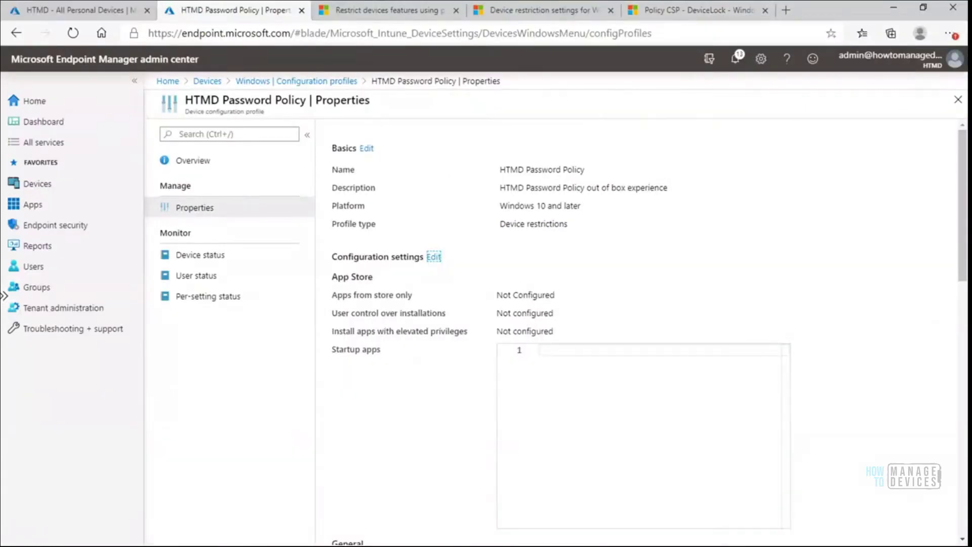
{"action": "left_click", "coordinate": [584, 546]}
{"action": "left_click", "coordinate": [652, 511]}
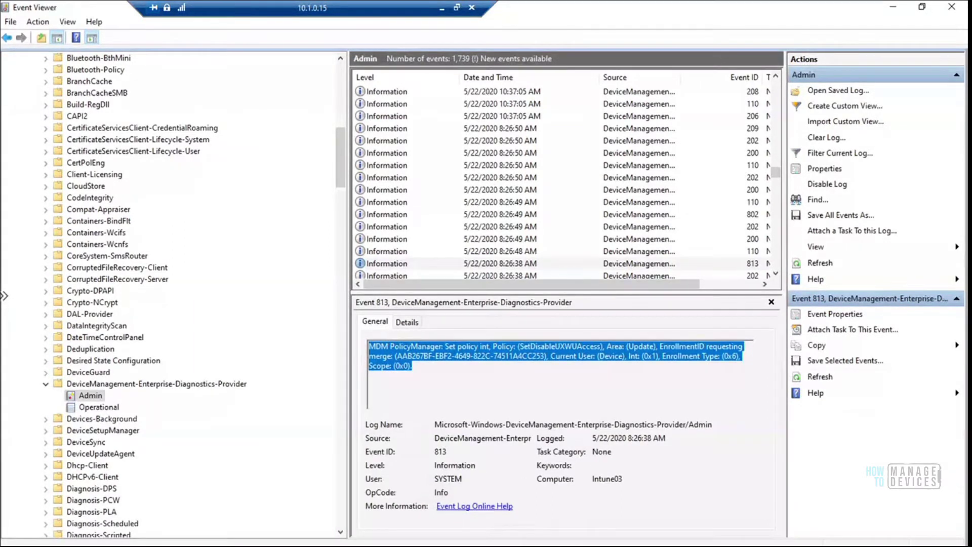
{"action": "key", "text": "alt+Tab"}
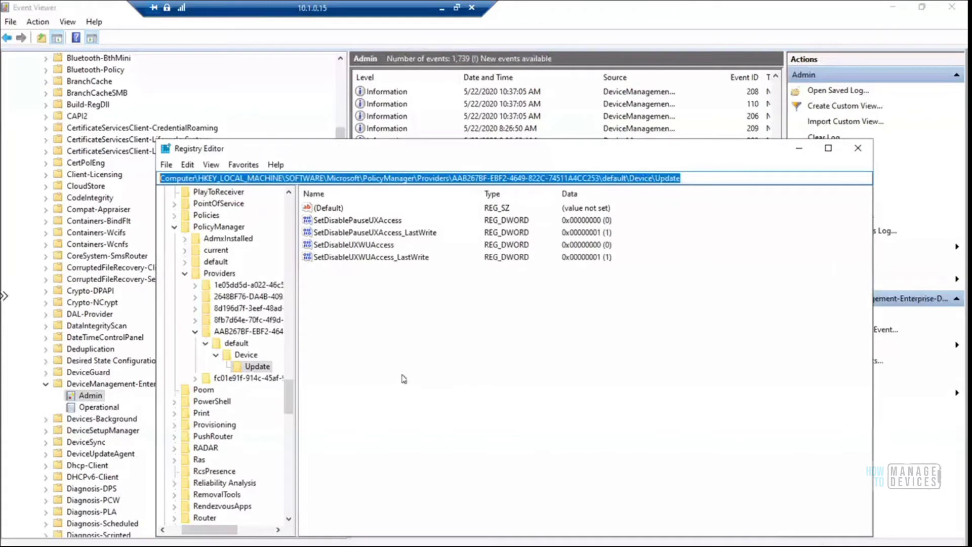
Widen Registry Editor's key tree and reposition it inside a windowed 10.1.0.15 remote session
{"action": "left_click_drag", "start_coordinate": [297, 354], "coordinate": [418, 342]}
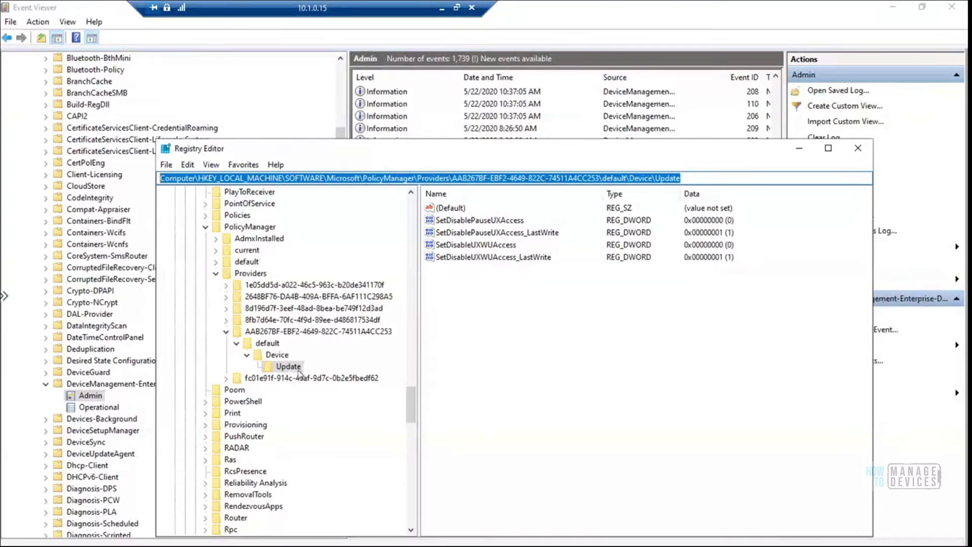
{"action": "left_click", "coordinate": [457, 9]}
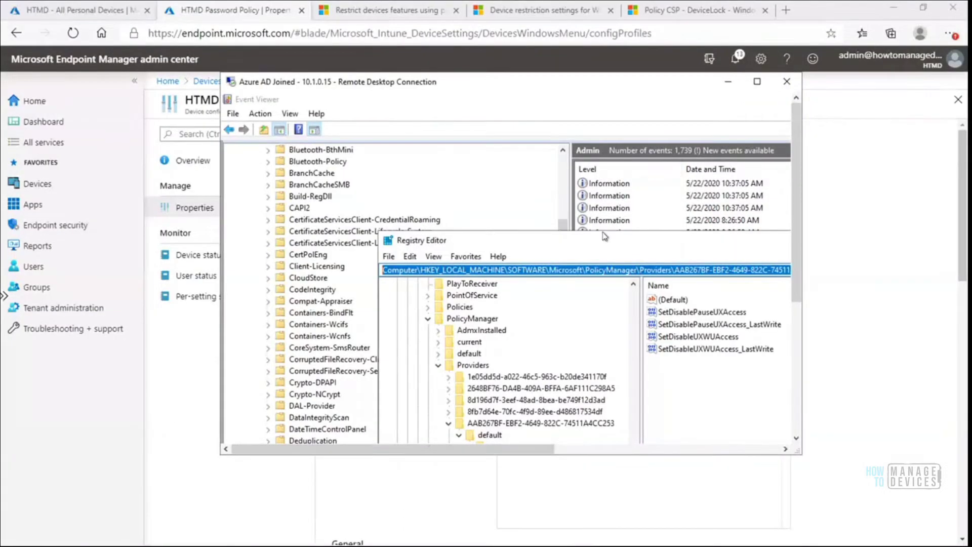
{"action": "left_click_drag", "start_coordinate": [599, 246], "coordinate": [491, 110]}
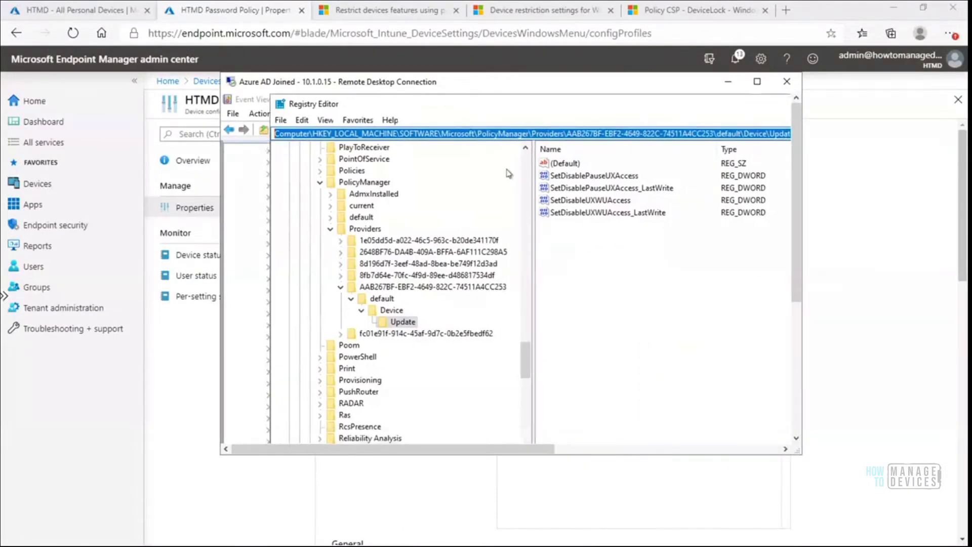
Put the MDM Only AADR remote session at 10.1.0.16 in a window and bring its Registry Editor into view
{"action": "mouse_move", "coordinate": [547, 521]}
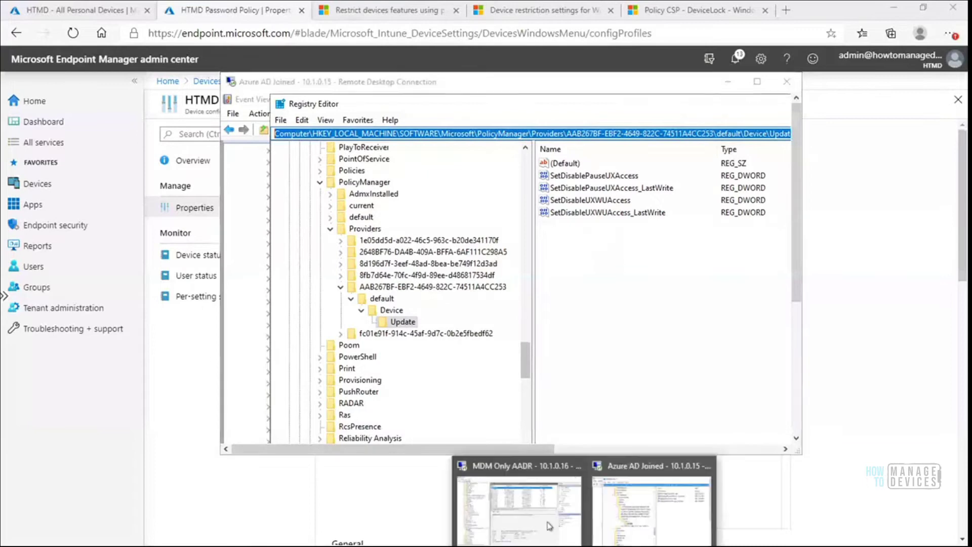
{"action": "left_click", "coordinate": [520, 482]}
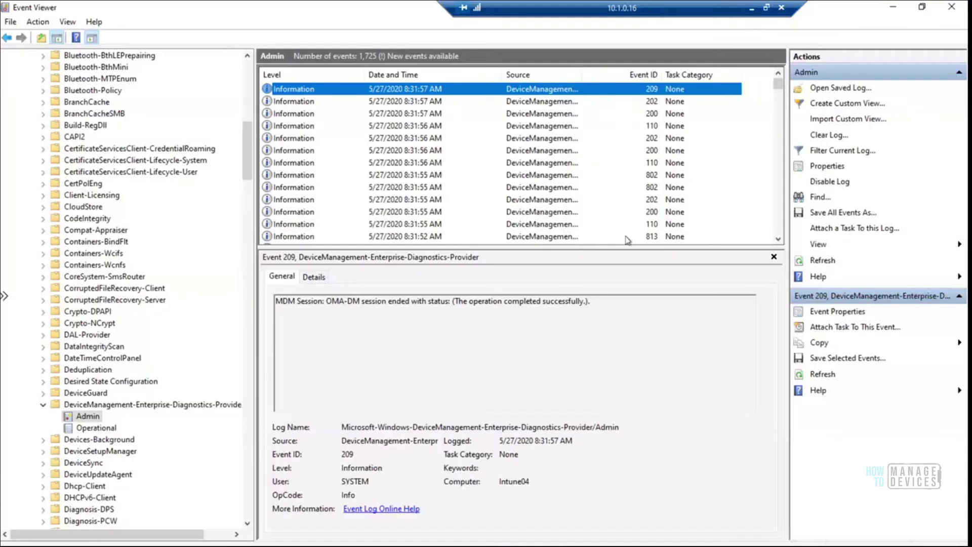
{"action": "left_click", "coordinate": [767, 8]}
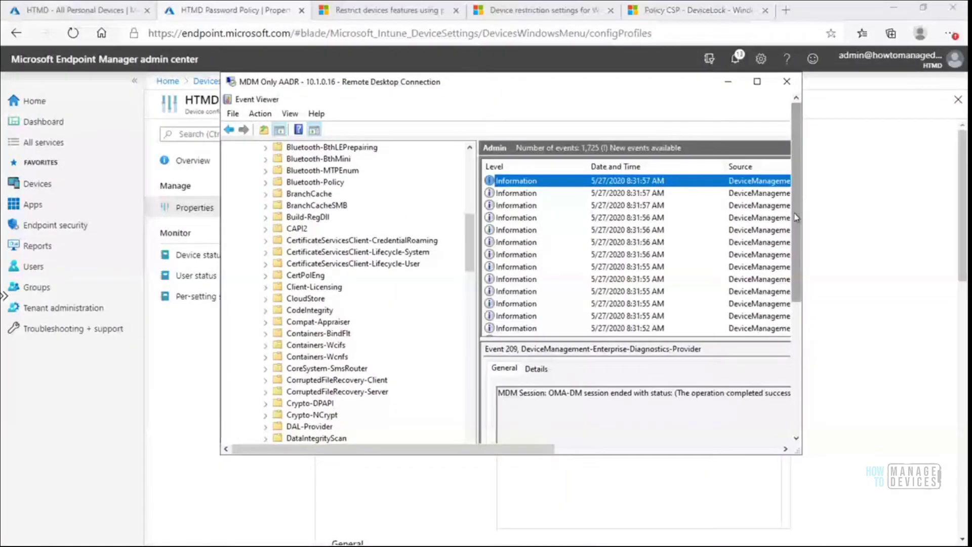
{"action": "left_click", "coordinate": [801, 389]}
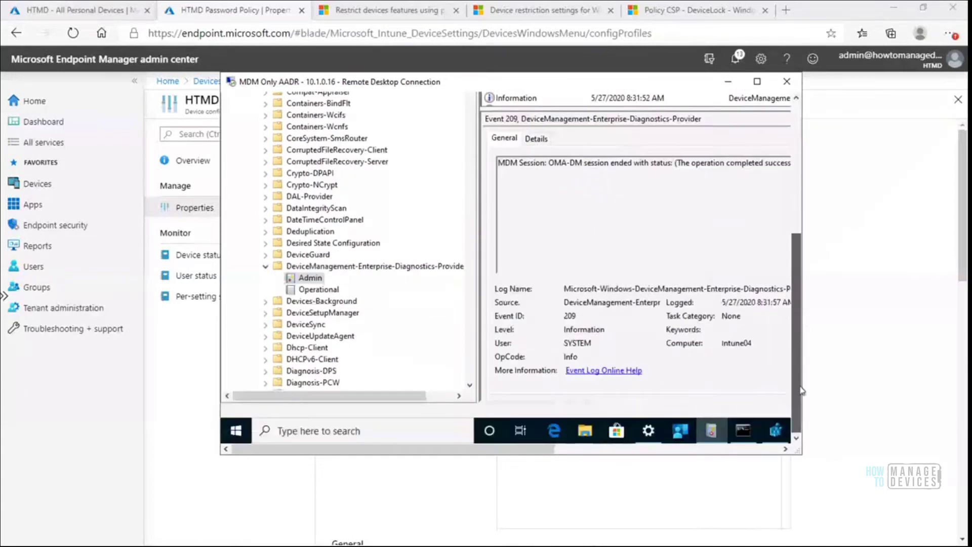
{"action": "left_click", "coordinate": [767, 428]}
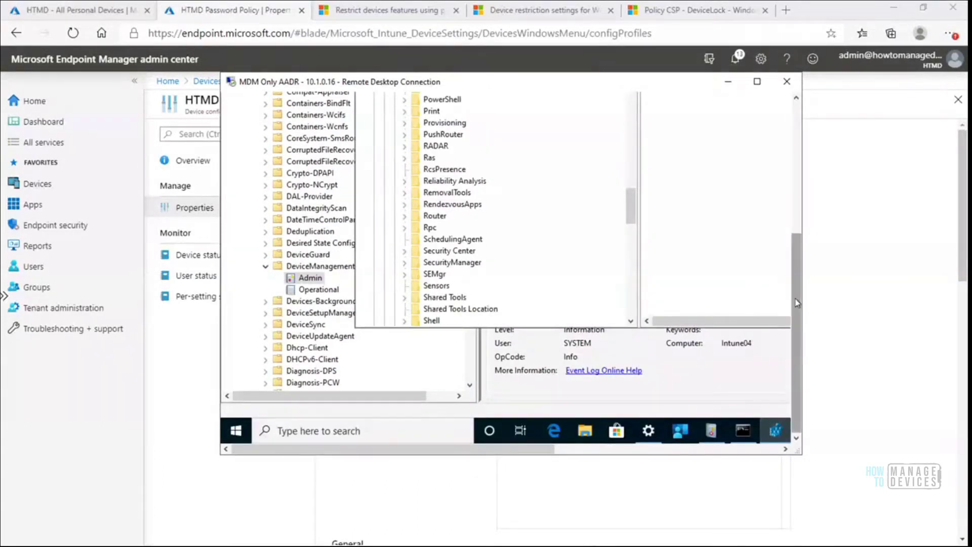
{"action": "left_click_drag", "start_coordinate": [796, 273], "coordinate": [795, 147]}
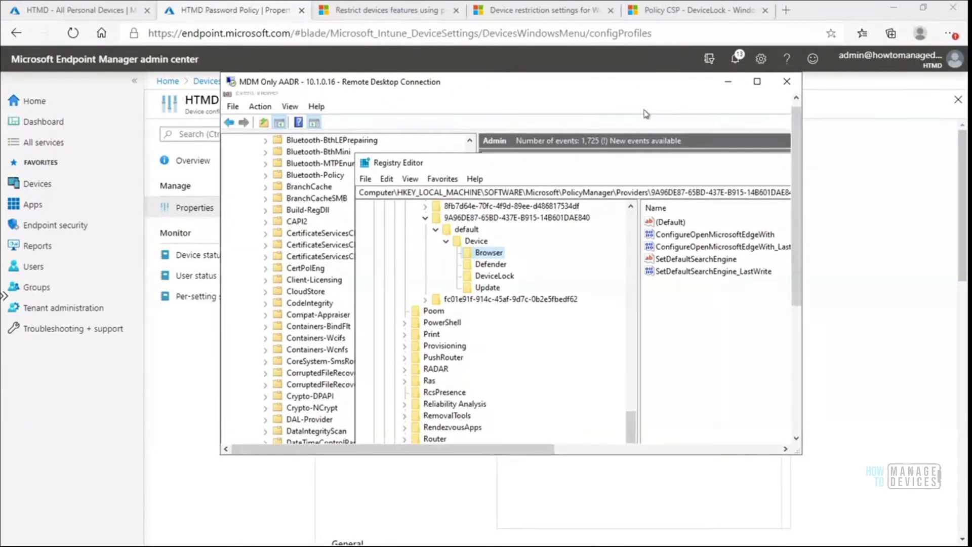
Arrange the two remote session windows side by side and select the Device key in the 10.1.0.15 Registry Editor
{"action": "left_click_drag", "start_coordinate": [630, 85], "coordinate": [263, 76]}
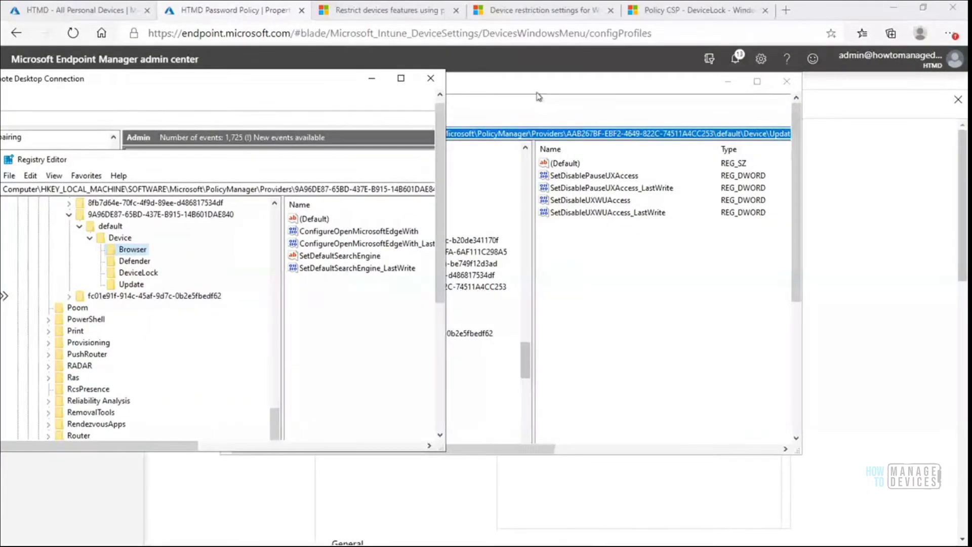
{"action": "left_click_drag", "start_coordinate": [540, 84], "coordinate": [703, 72]}
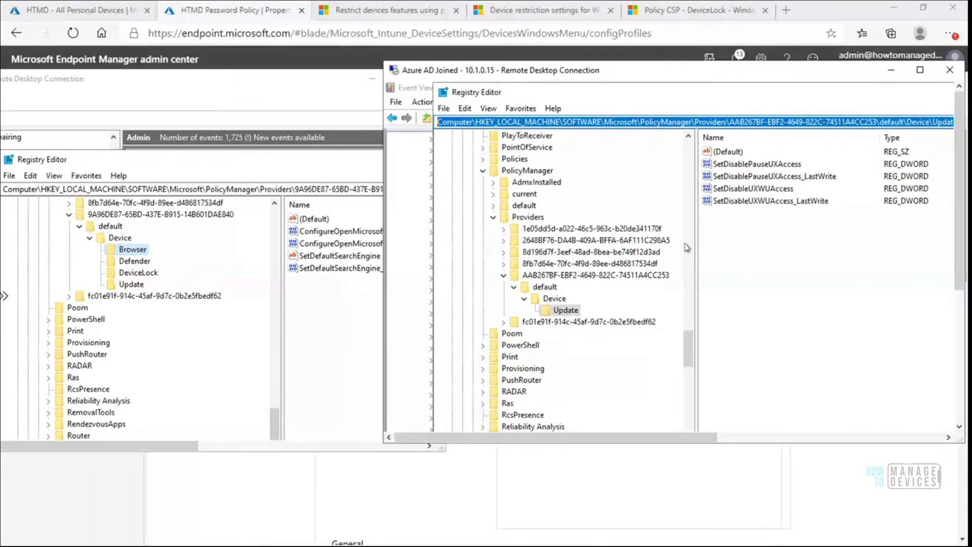
{"action": "left_click", "coordinate": [555, 299]}
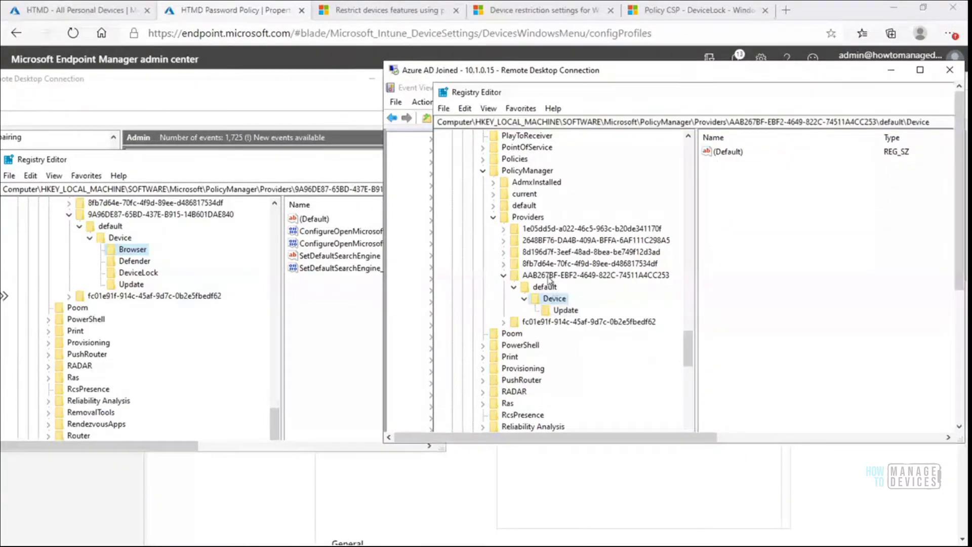
{"action": "left_click", "coordinate": [489, 109]}
{"action": "left_click", "coordinate": [512, 179]}
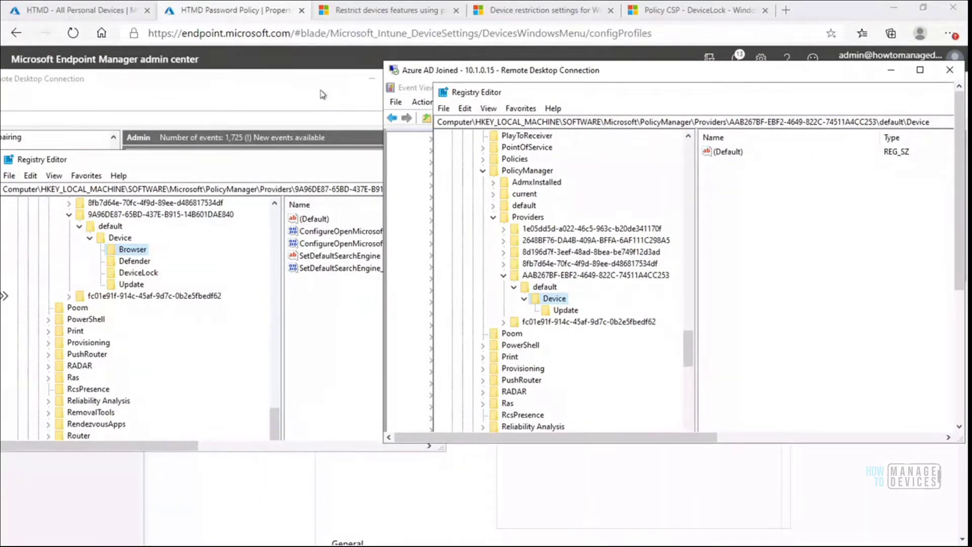
Maximize the 10.1.0.16 remote session and end it with the client's shut down or sign out options
{"action": "left_click", "coordinate": [295, 88]}
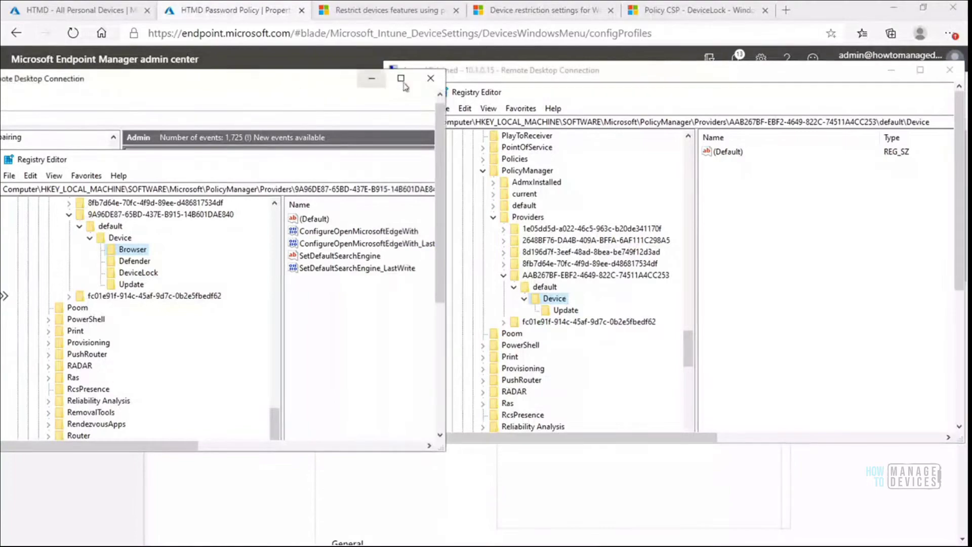
{"action": "left_click", "coordinate": [402, 81]}
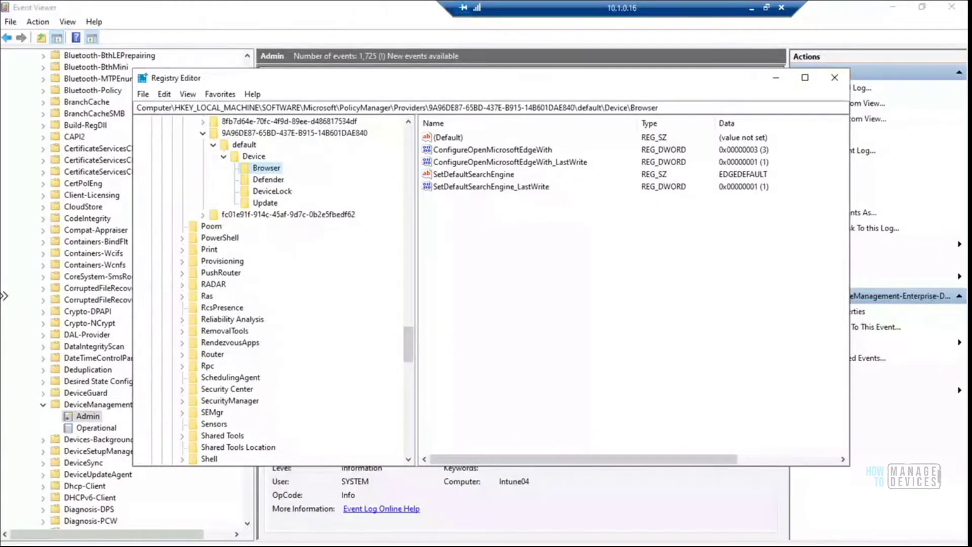
{"action": "key", "text": "super+x"}
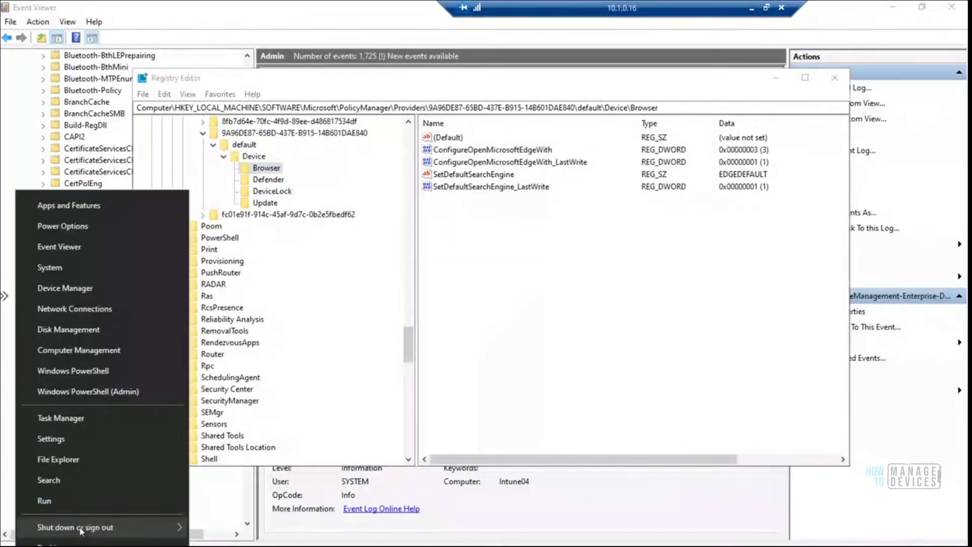
{"action": "mouse_move", "coordinate": [81, 528]}
{"action": "left_click", "coordinate": [229, 525]}
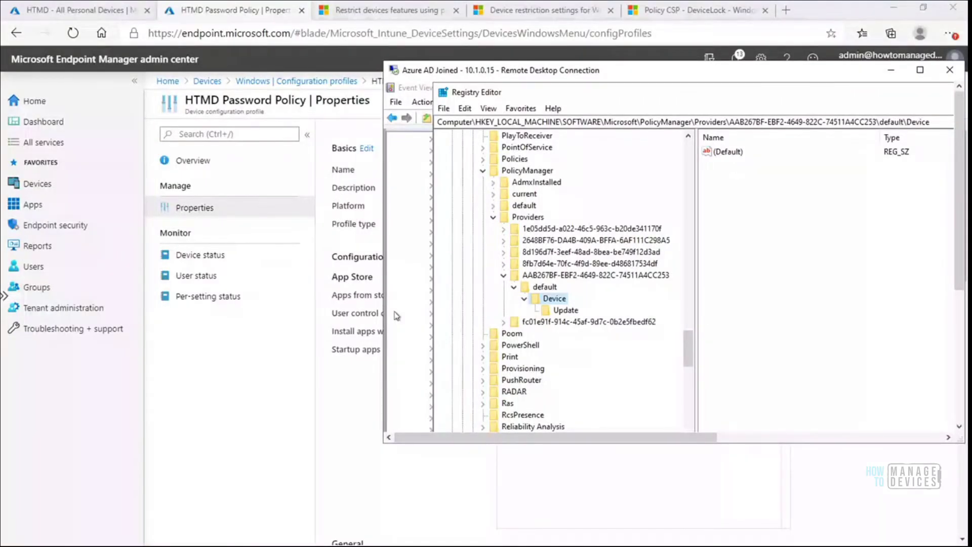
Minimize the 10.1.0.15 remote session, review the HTMD Password Policy configuration settings in Endpoint Manager, and close its properties
{"action": "left_click", "coordinate": [893, 73]}
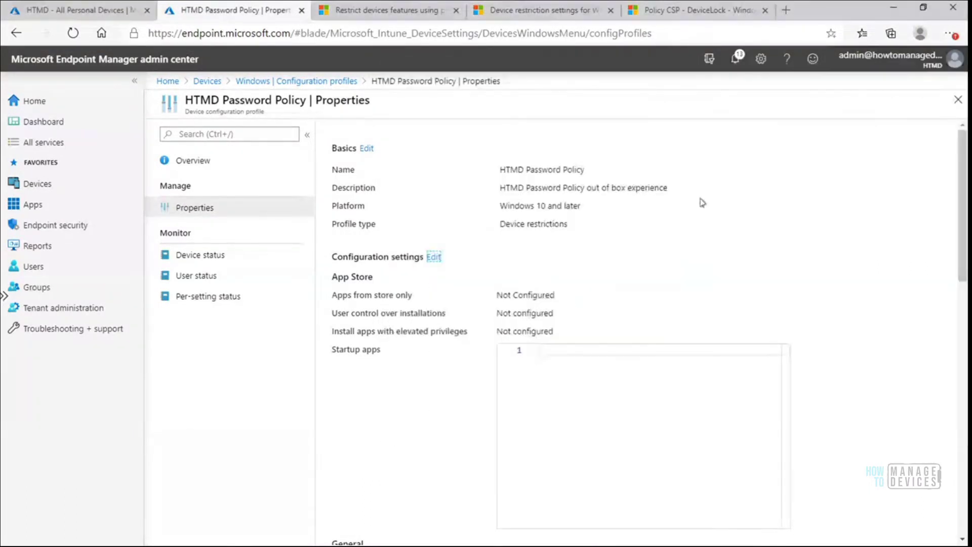
{"action": "left_click_drag", "start_coordinate": [962, 169], "coordinate": [957, 314]}
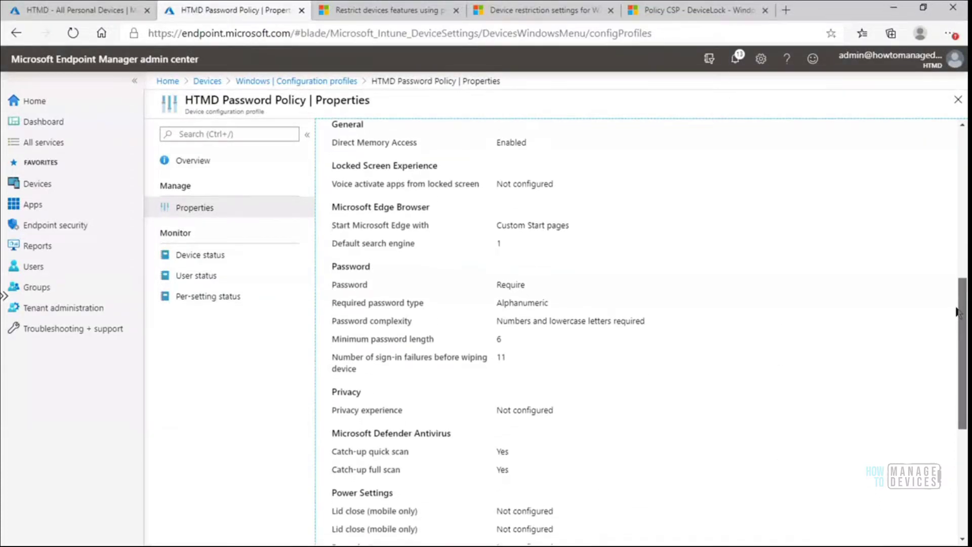
{"action": "scroll", "coordinate": [959, 315], "scroll_direction": "down", "scroll_amount": 3}
{"action": "scroll", "coordinate": [960, 366], "scroll_direction": "up", "scroll_amount": 10}
{"action": "scroll", "coordinate": [960, 366], "scroll_direction": "up", "scroll_amount": 1}
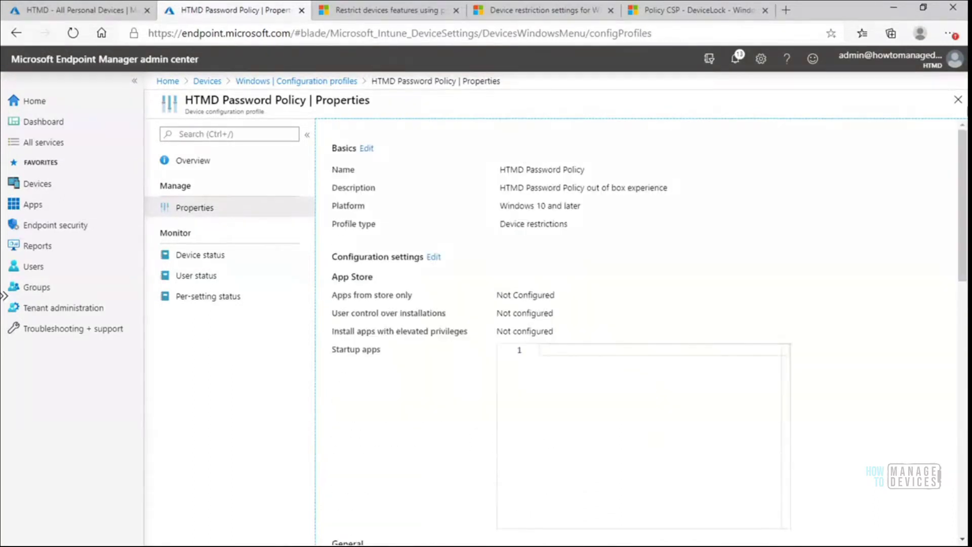
{"action": "left_click", "coordinate": [959, 100]}
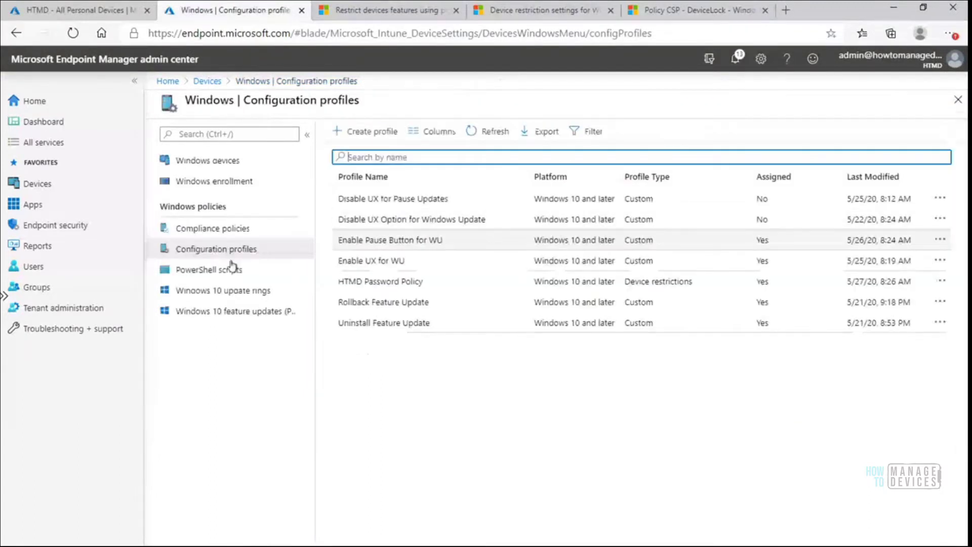
Start a new configuration profile for Windows 10 and later with the Device restrictions (Windows 10 Team) profile type
{"action": "left_click", "coordinate": [359, 132]}
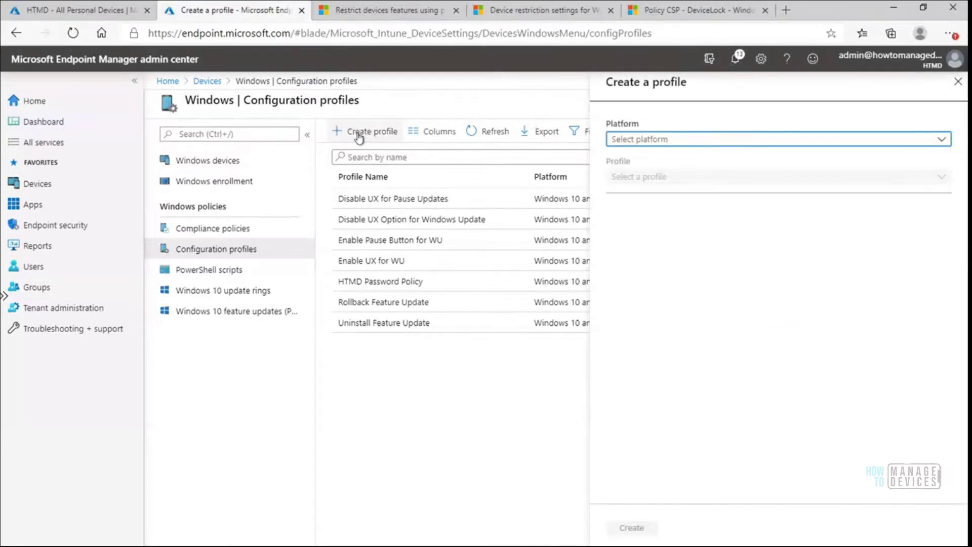
{"action": "left_click", "coordinate": [680, 143]}
{"action": "left_click", "coordinate": [678, 154]}
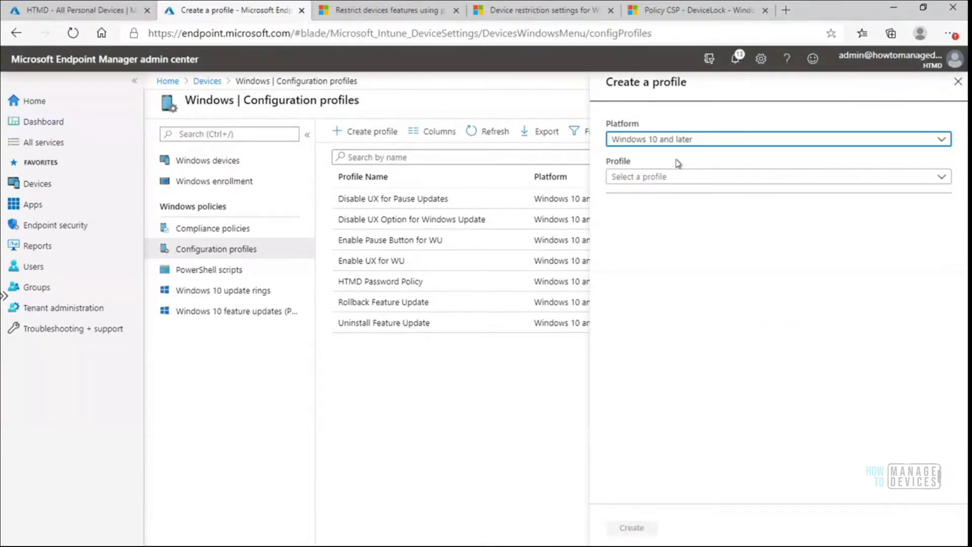
{"action": "left_click", "coordinate": [685, 179]}
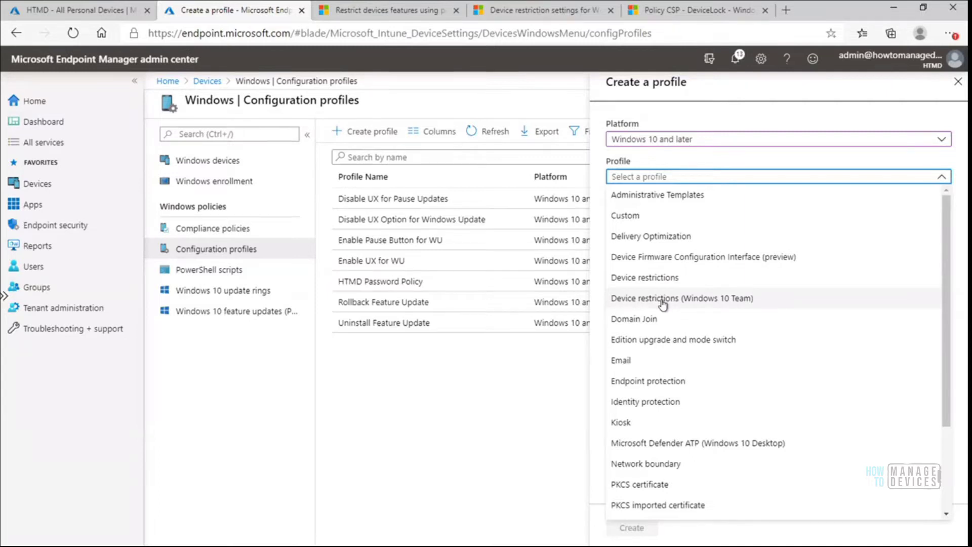
{"action": "left_click", "coordinate": [678, 300]}
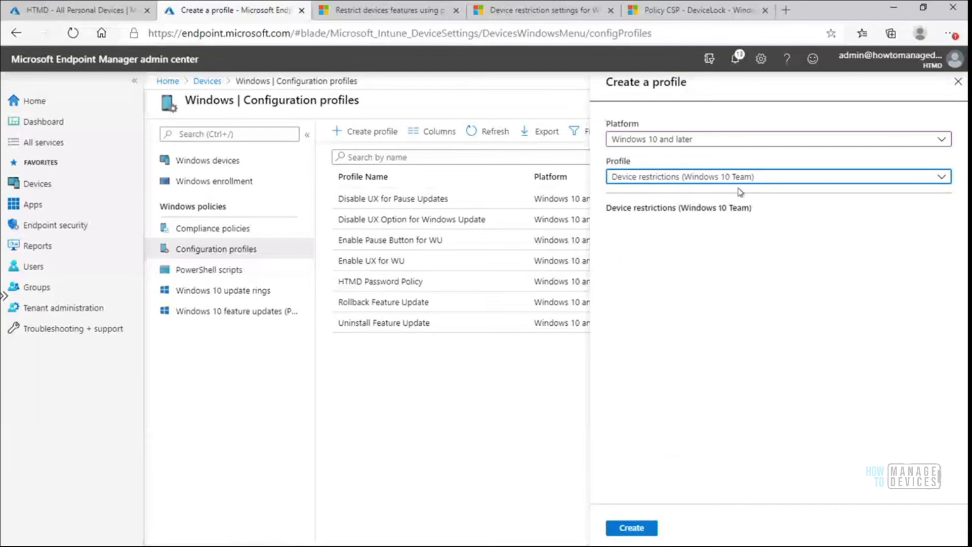
Keep Windows 10 and later as the platform, change the profile type to Domain Join, and open its creation wizard
{"action": "left_click", "coordinate": [727, 146]}
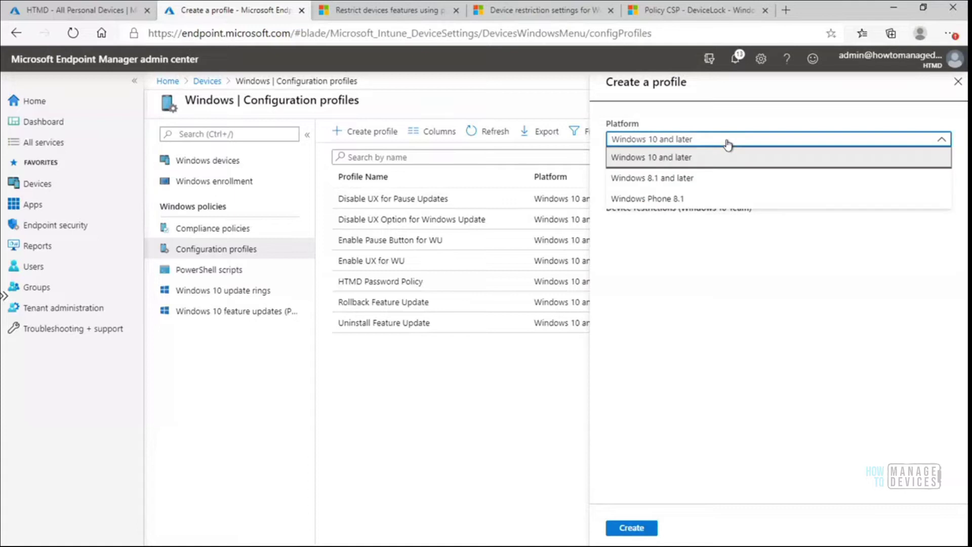
{"action": "left_click", "coordinate": [705, 158]}
{"action": "left_click", "coordinate": [716, 180]}
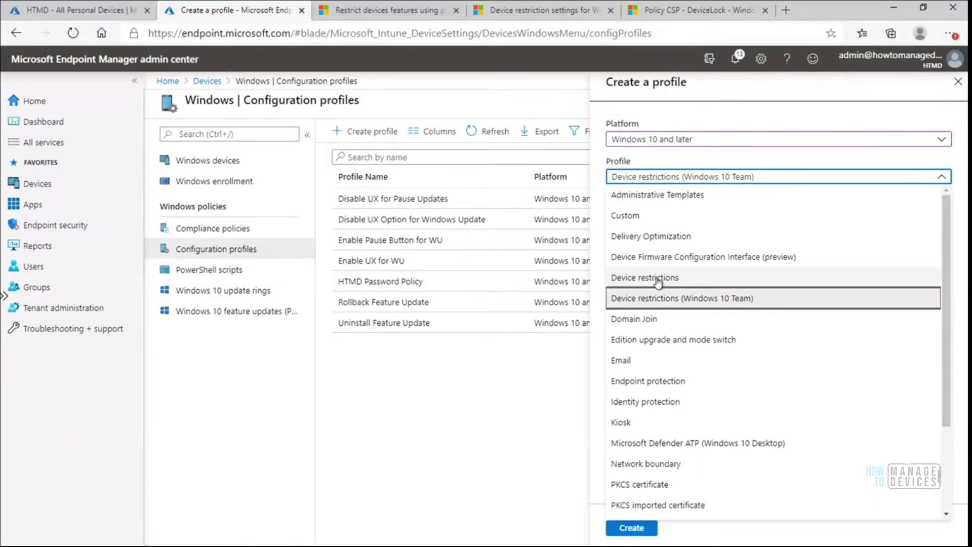
{"action": "left_click", "coordinate": [658, 278]}
{"action": "left_click", "coordinate": [709, 178]}
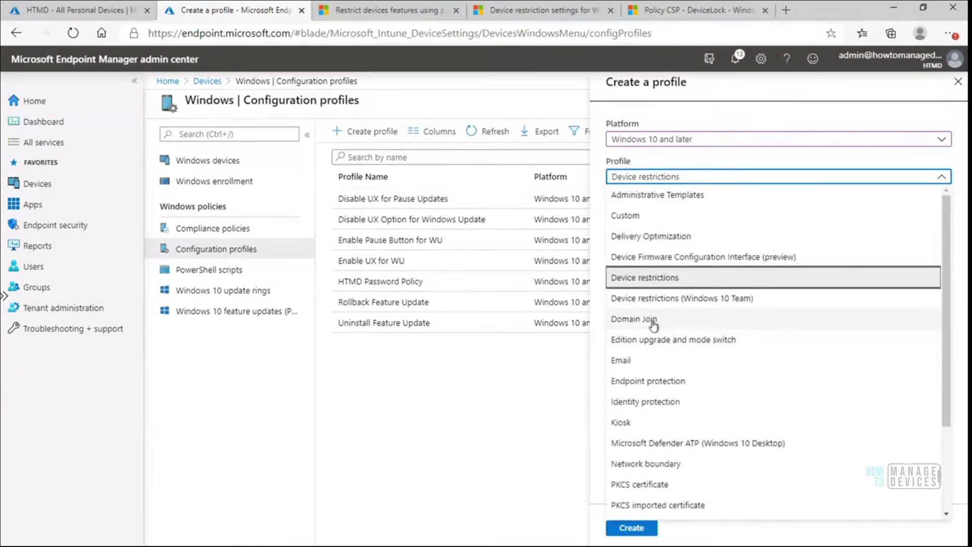
{"action": "left_click", "coordinate": [655, 320]}
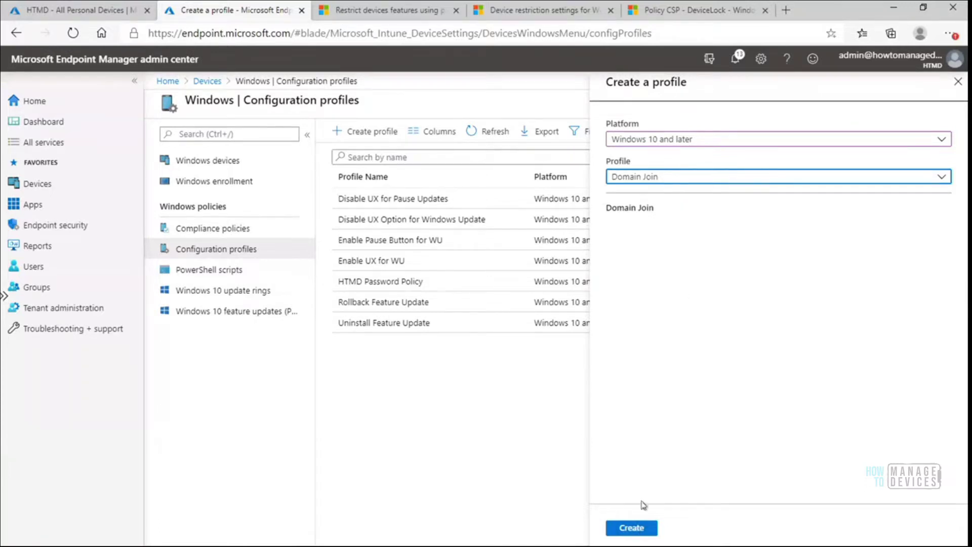
{"action": "left_click", "coordinate": [638, 527]}
Enter Join Domain as both the name and description of the Domain Join profile and continue to its configuration settings
{"action": "left_click", "coordinate": [382, 176]}
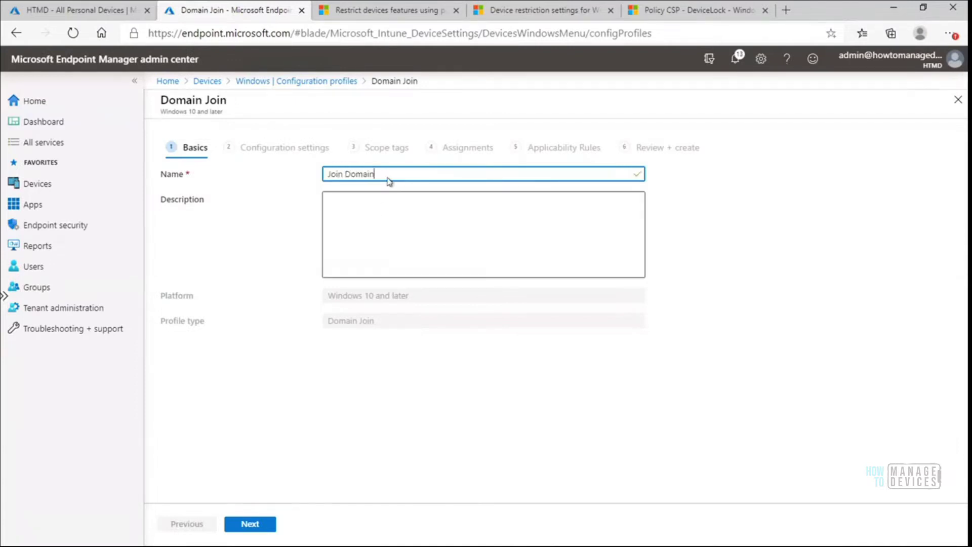
{"action": "key", "text": "ctrl+a"}
{"action": "key", "text": "ctrl+c"}
{"action": "left_click", "coordinate": [348, 232]}
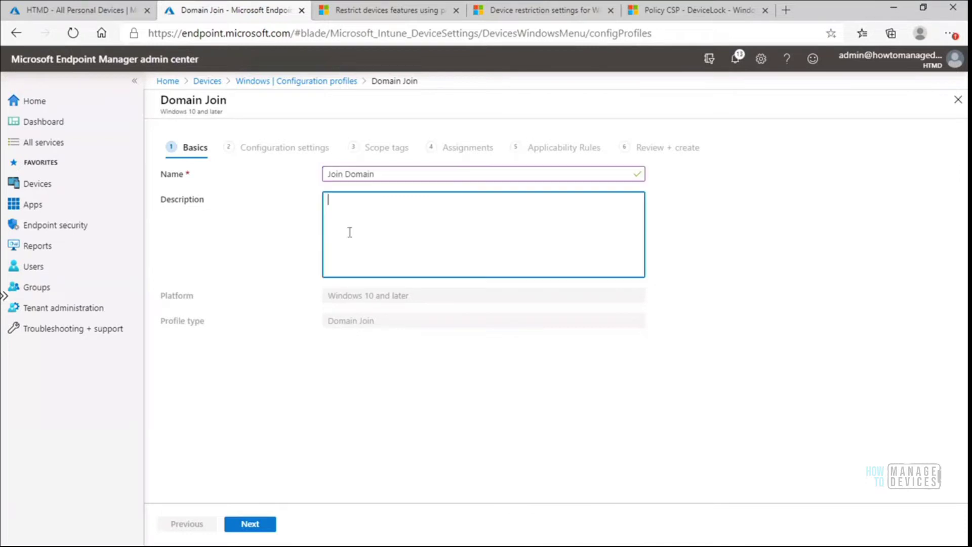
{"action": "key", "text": "ctrl+v"}
{"action": "left_click", "coordinate": [253, 522]}
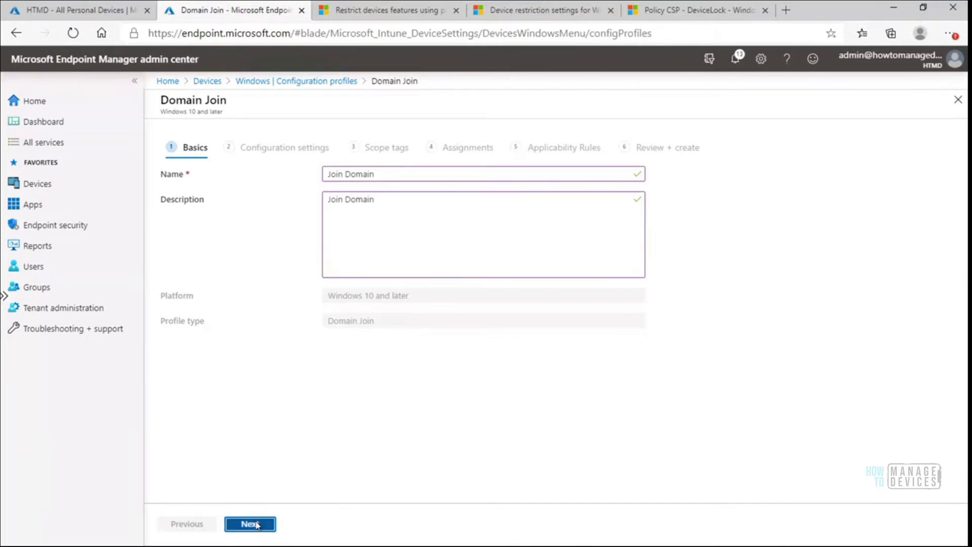
Read the help for the computer name prefix, domain name and organizational unit settings, and discard the unsaved Domain Join profile
{"action": "left_click", "coordinate": [396, 174]}
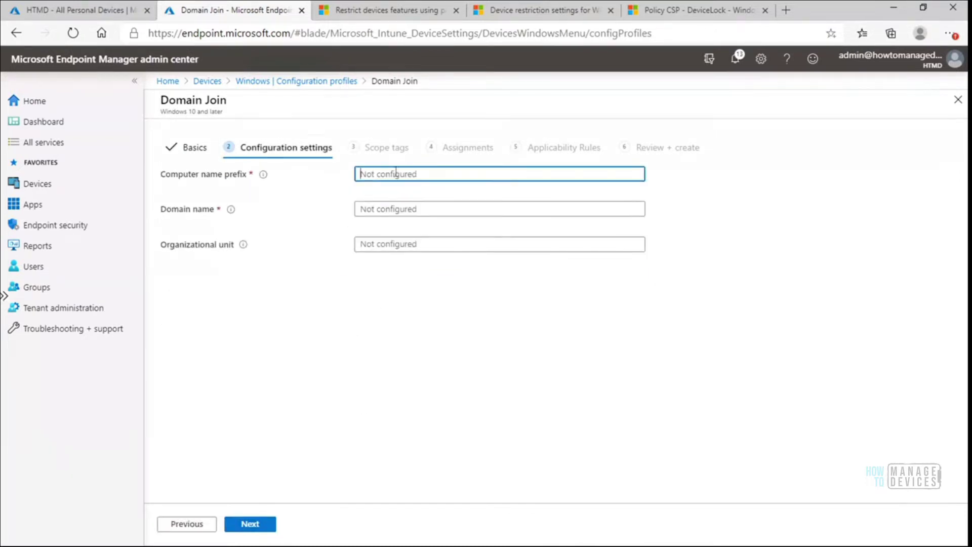
{"action": "mouse_move", "coordinate": [263, 177]}
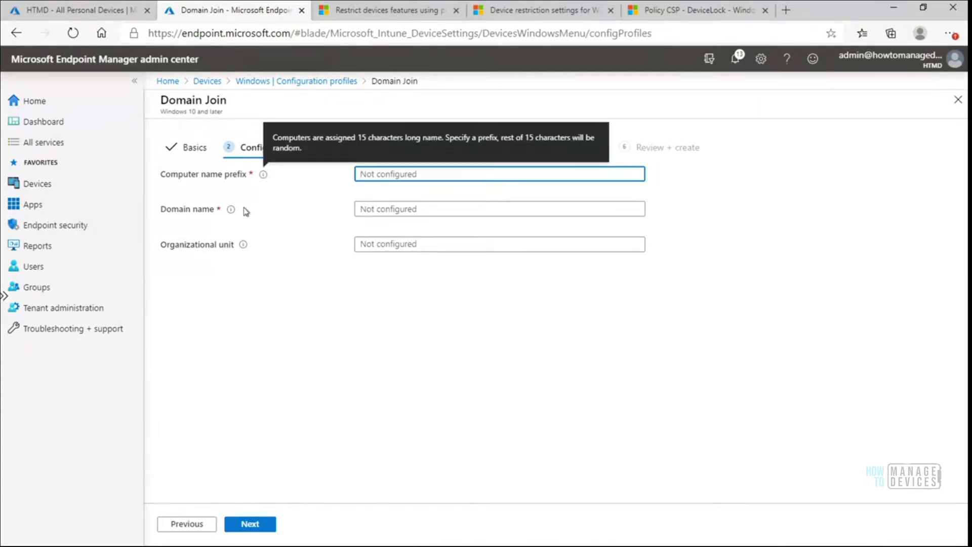
{"action": "mouse_move", "coordinate": [230, 215]}
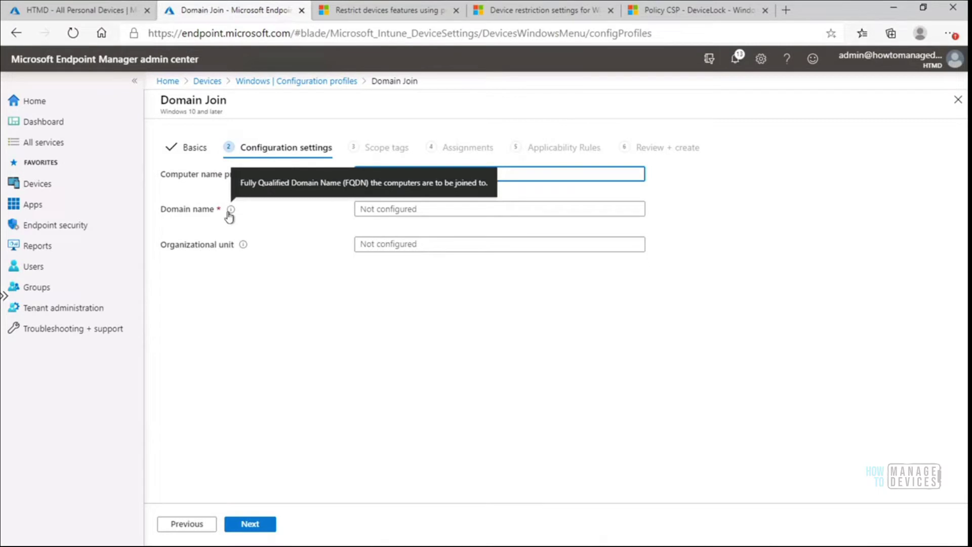
{"action": "mouse_move", "coordinate": [243, 248]}
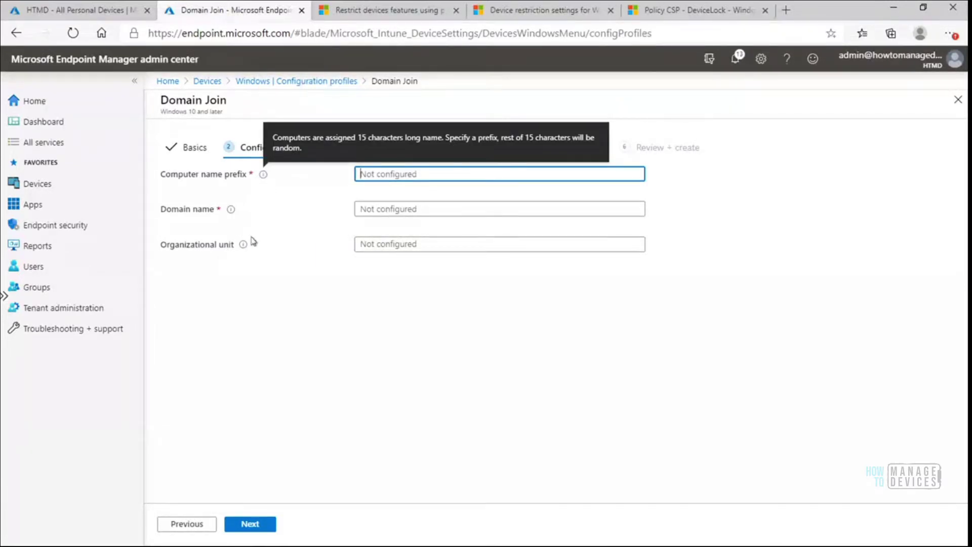
{"action": "left_click", "coordinate": [958, 99]}
{"action": "left_click", "coordinate": [546, 103]}
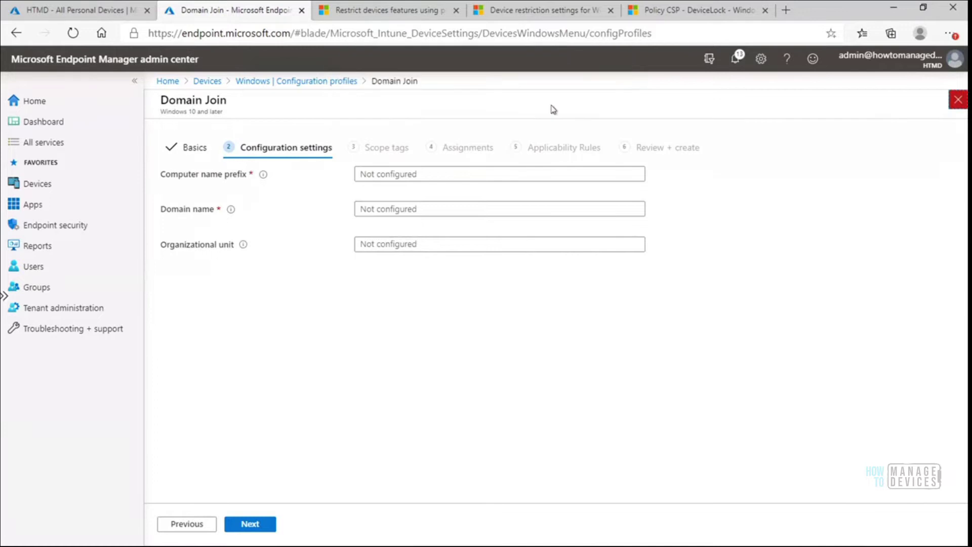
Start a new Windows 10 and later configuration profile of the Edition upgrade and mode switch type
{"action": "left_click", "coordinate": [365, 134]}
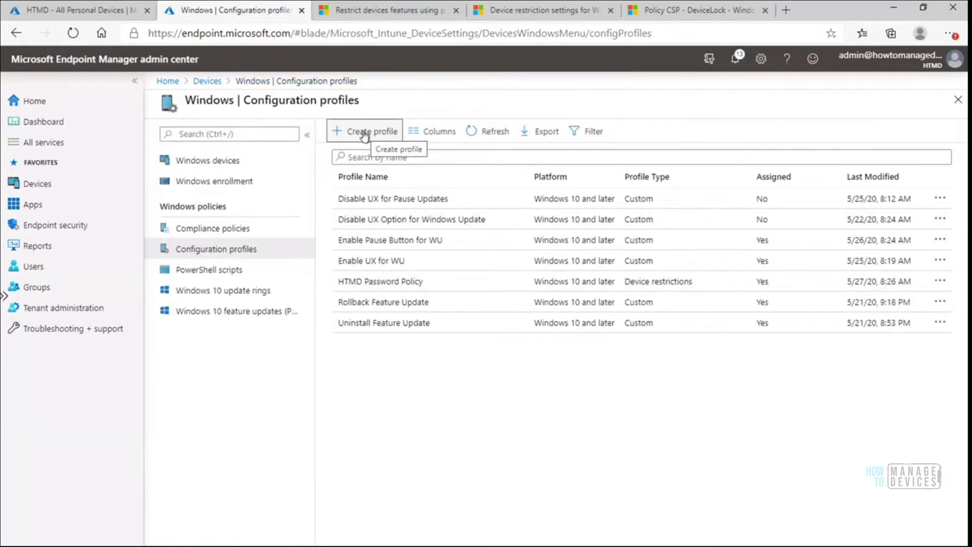
{"action": "left_click", "coordinate": [748, 143]}
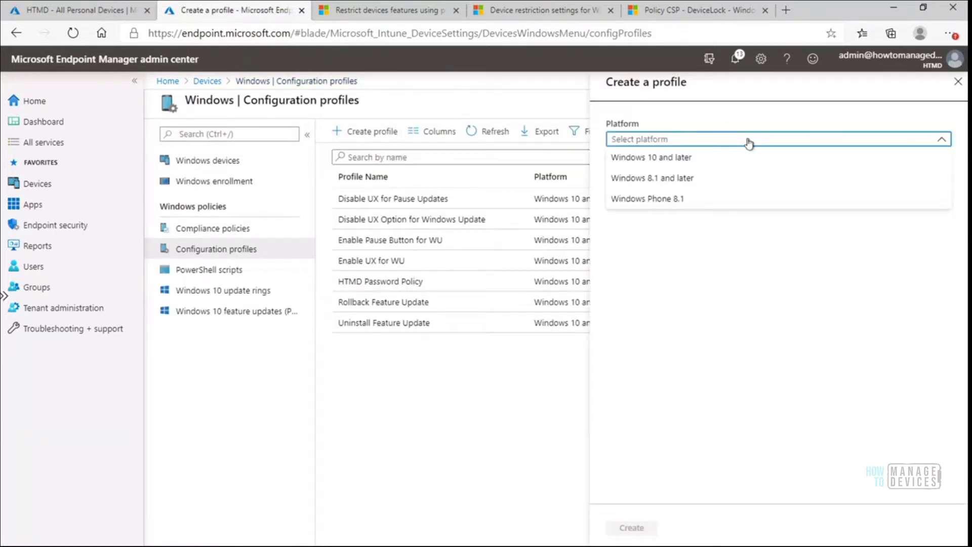
{"action": "left_click", "coordinate": [720, 160]}
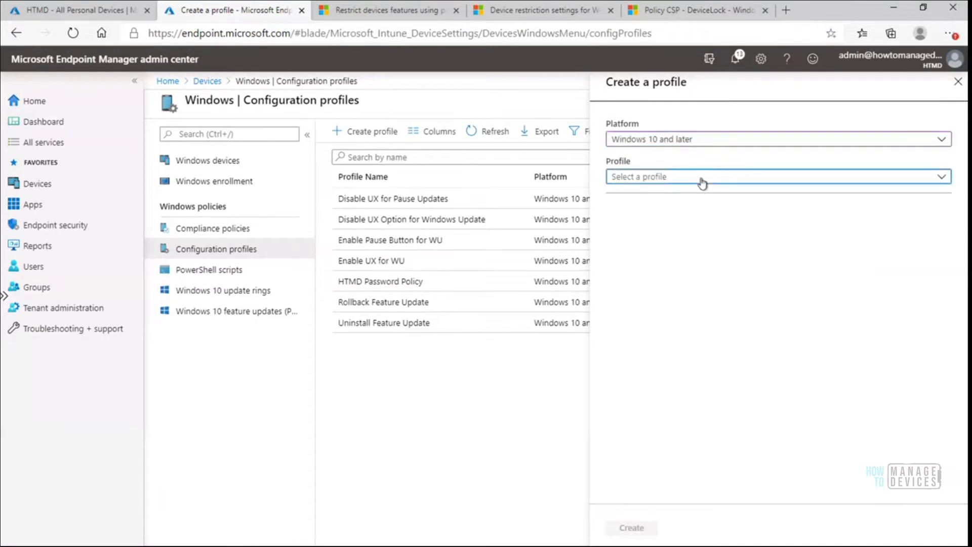
{"action": "left_click", "coordinate": [702, 180]}
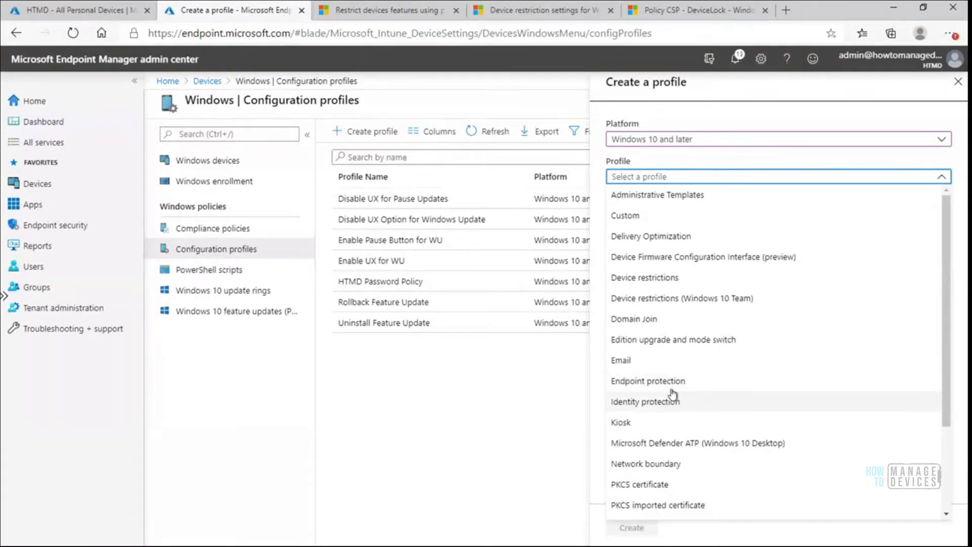
{"action": "left_click", "coordinate": [708, 344]}
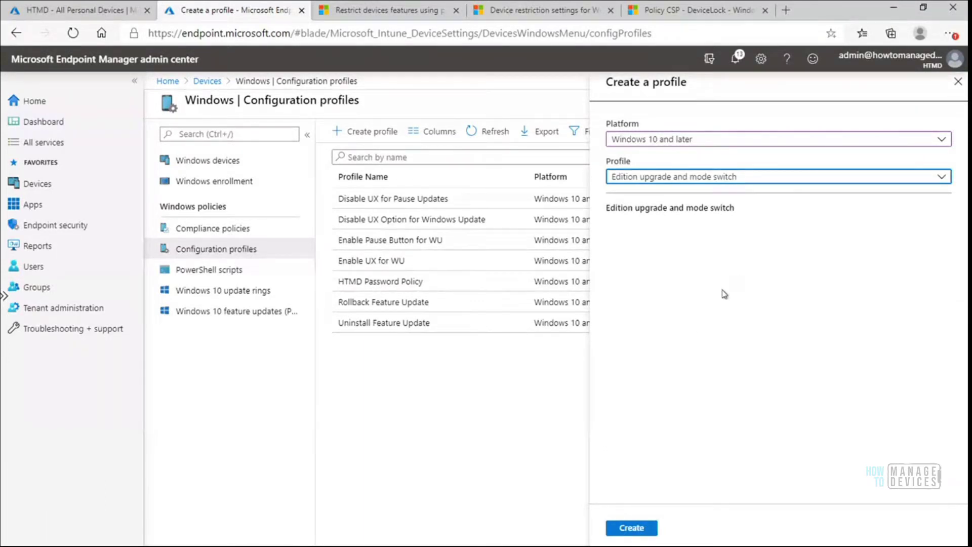
{"action": "left_click", "coordinate": [631, 527]}
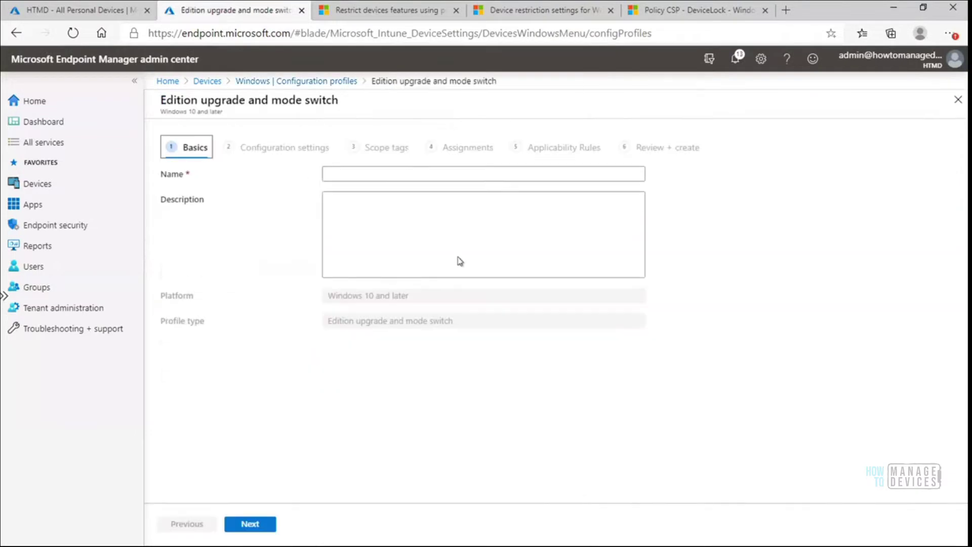
Name the profile Prof to Enterprise, describe it as Edition Upgrade Prof to Enterprise, and continue to its configuration settings
{"action": "left_click", "coordinate": [387, 176]}
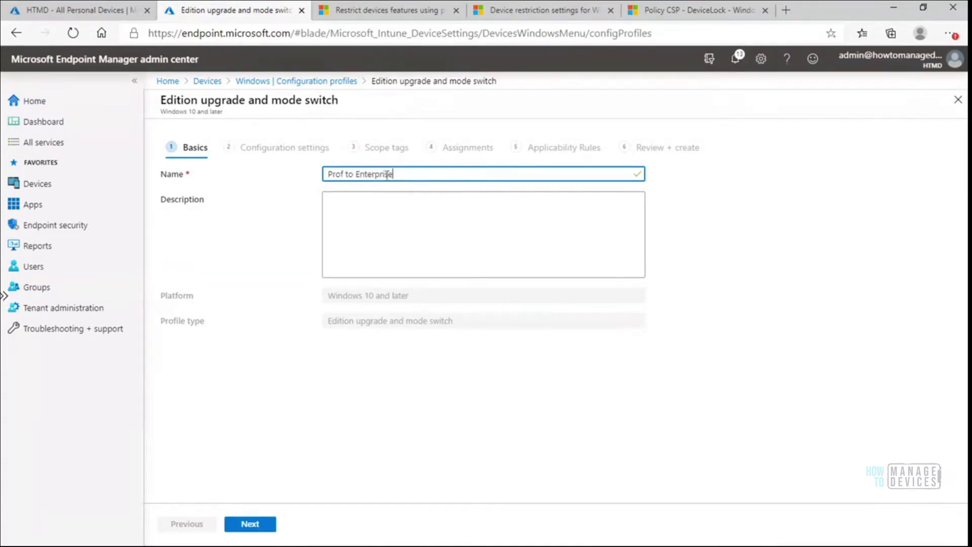
{"action": "left_click", "coordinate": [338, 174], "text": "shift"}
{"action": "key", "text": "ctrl+a"}
{"action": "key", "text": "ctrl+c"}
{"action": "left_click", "coordinate": [375, 209]}
{"action": "key", "text": "ctrl+v"}
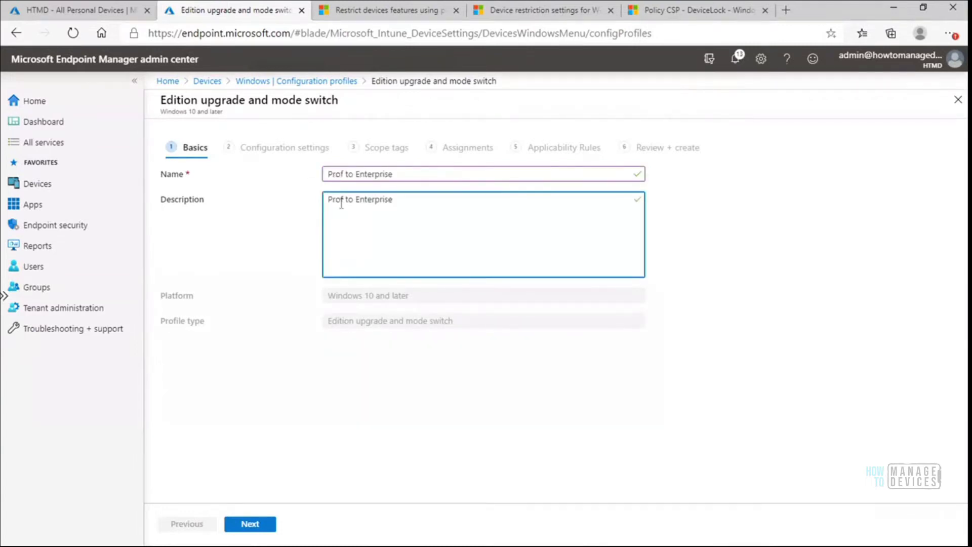
{"action": "key", "text": "Home"}
{"action": "type", "text": "Edition Upgrade"}
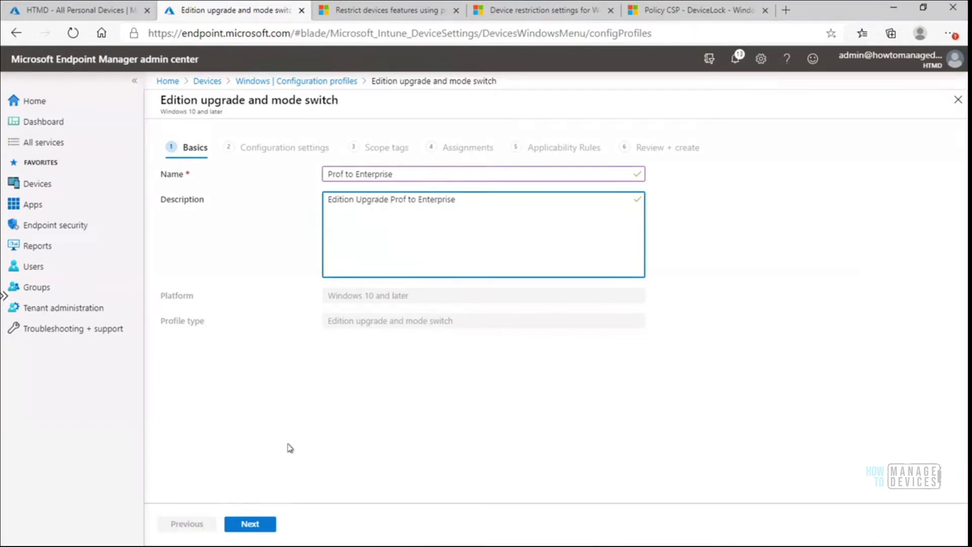
{"action": "left_click", "coordinate": [258, 525]}
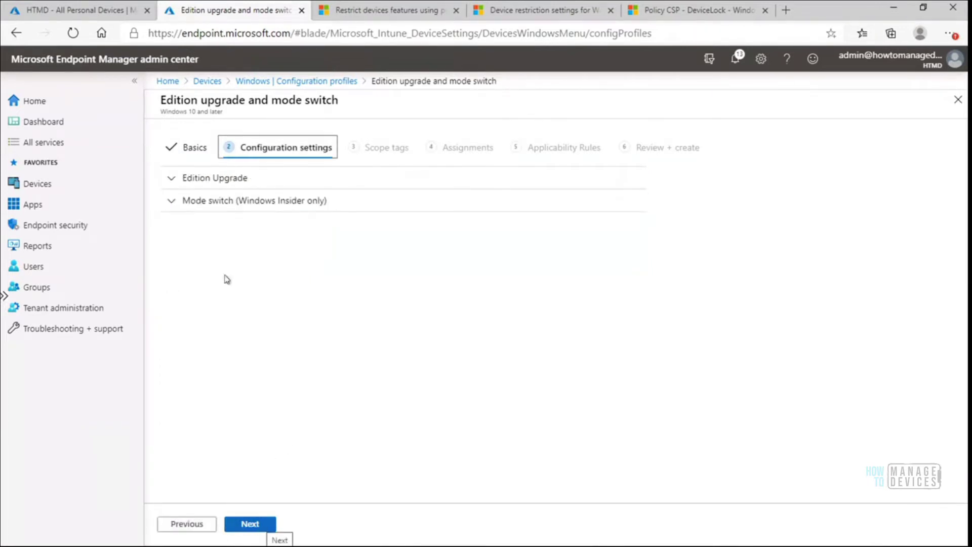
Set the edition to upgrade to as Windows 10 Enterprise in the Edition Upgrade settings
{"action": "left_click", "coordinate": [172, 181]}
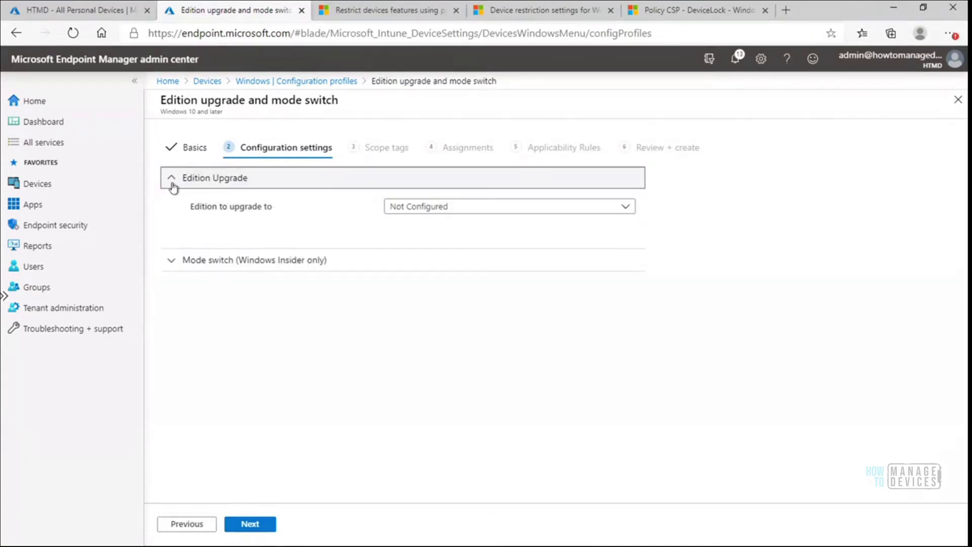
{"action": "left_click", "coordinate": [425, 208]}
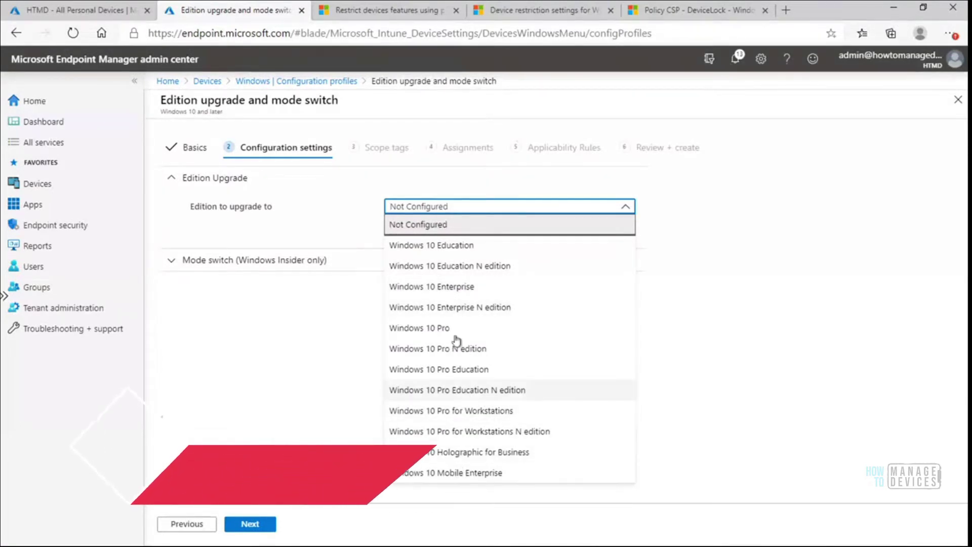
{"action": "left_click", "coordinate": [456, 287]}
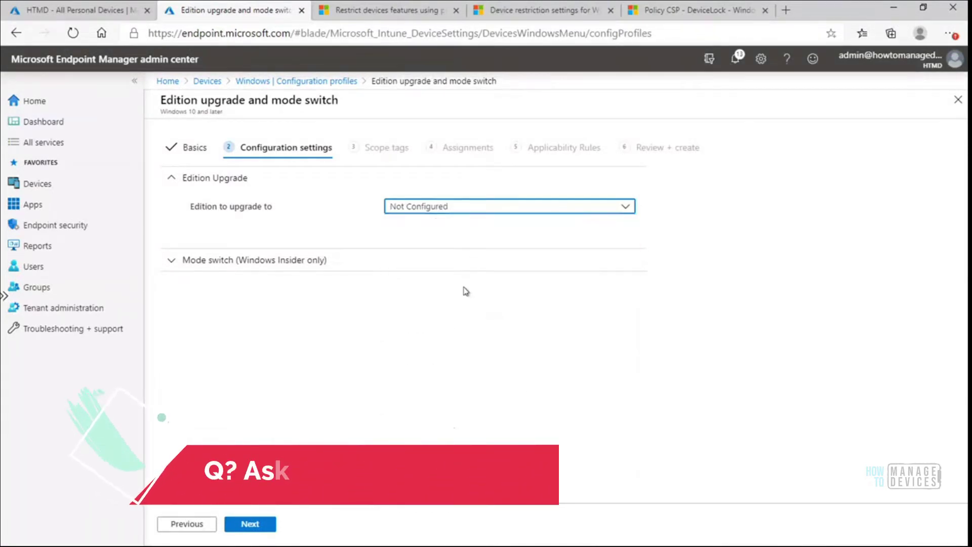
{"action": "left_click", "coordinate": [499, 231]}
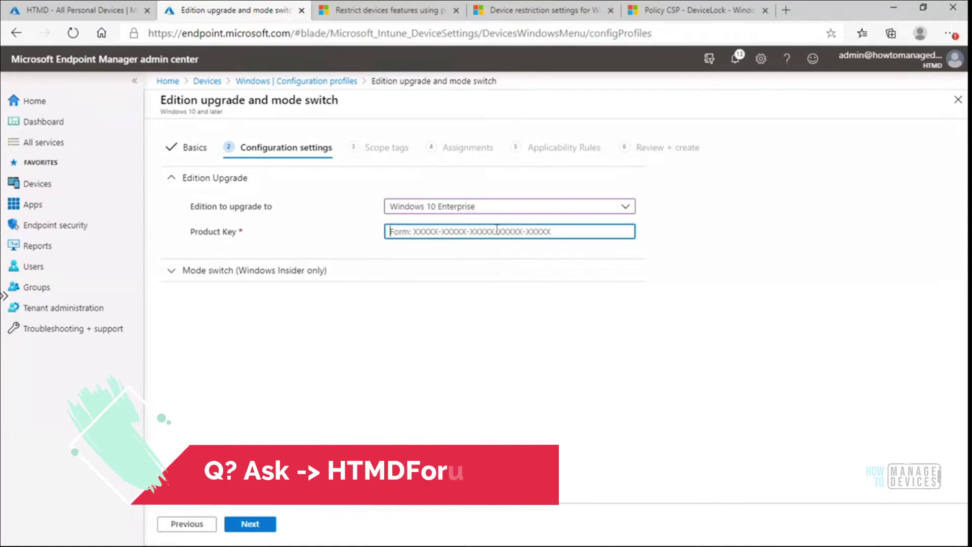
Set Switch out of S mode to Switch in the Mode switch (Windows Insider only) settings
{"action": "left_click", "coordinate": [283, 275]}
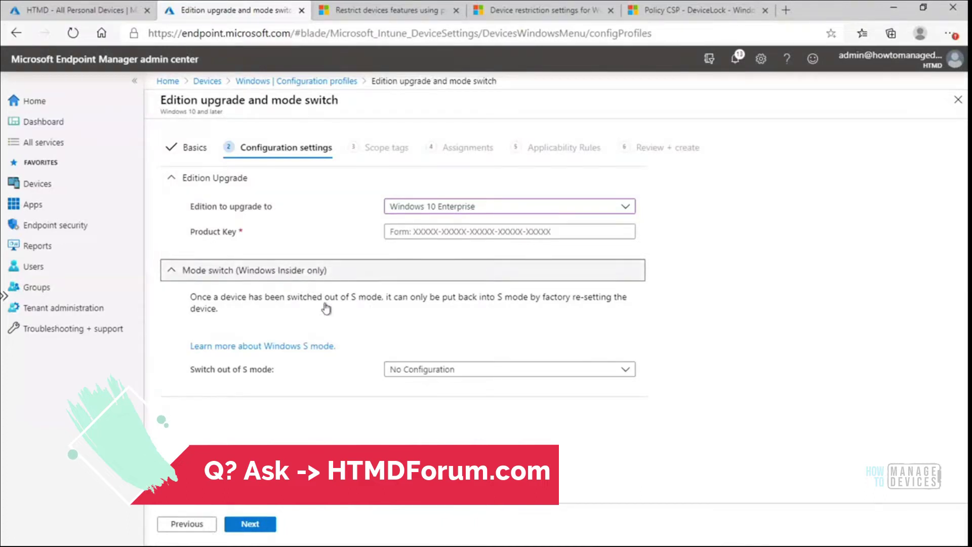
{"action": "left_click", "coordinate": [432, 374]}
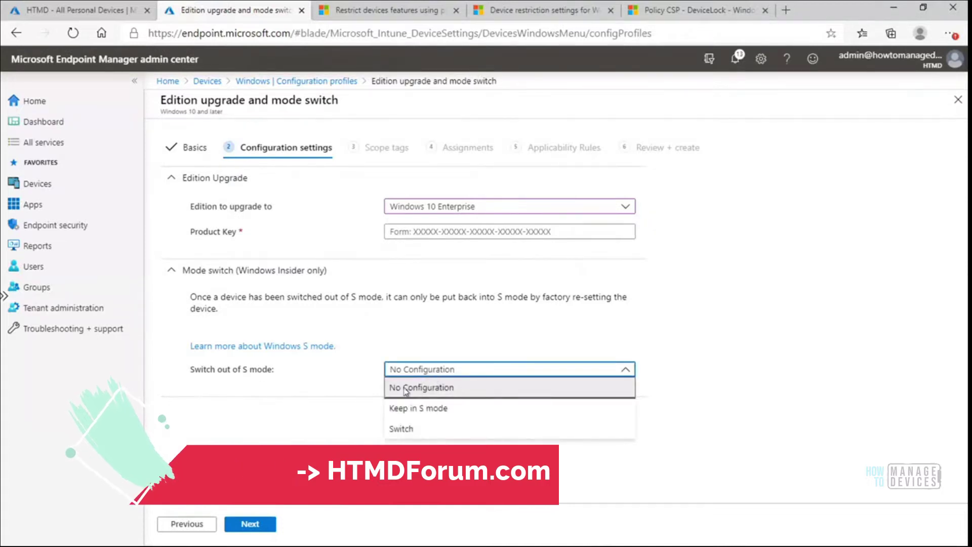
{"action": "left_click", "coordinate": [412, 428]}
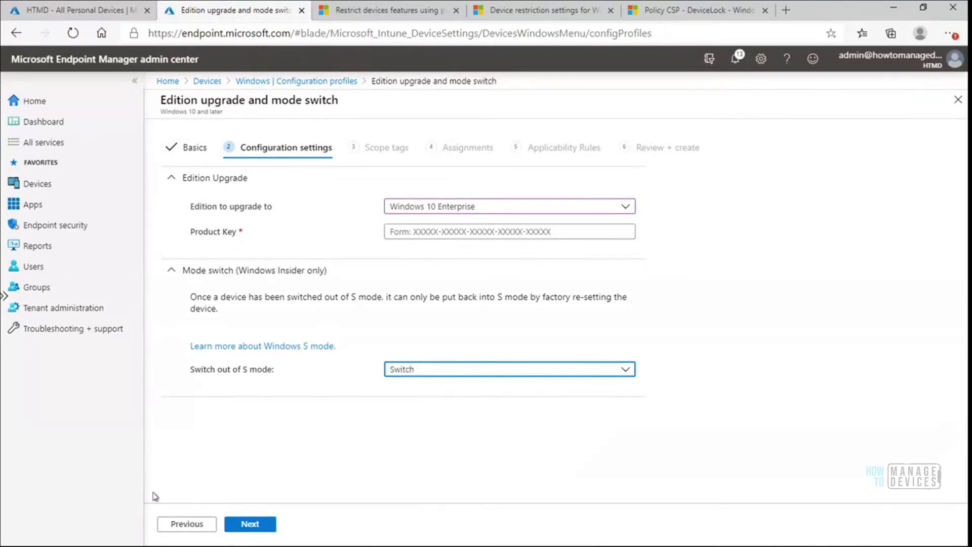
Try to continue without a product key, and discard the unsaved edition upgrade profile
{"action": "left_click", "coordinate": [250, 523]}
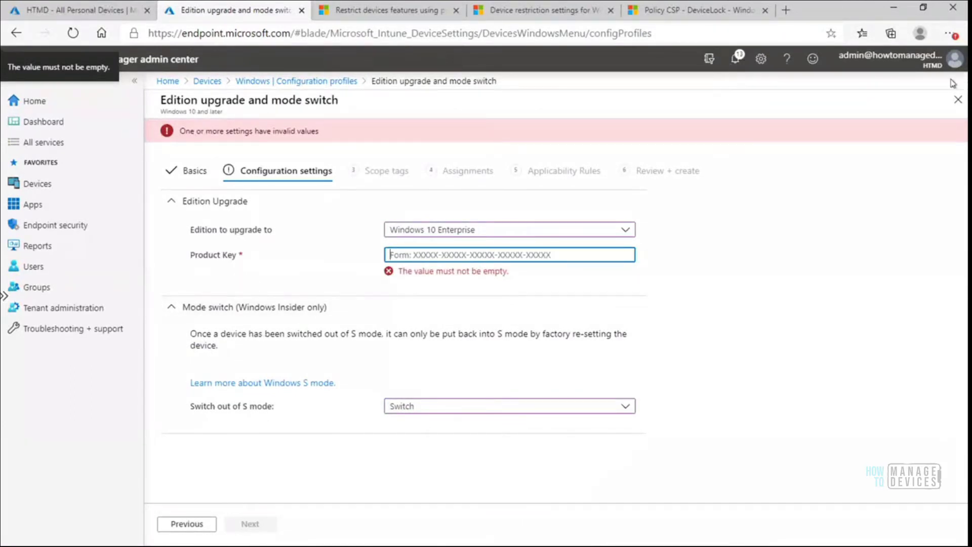
{"action": "left_click", "coordinate": [958, 101]}
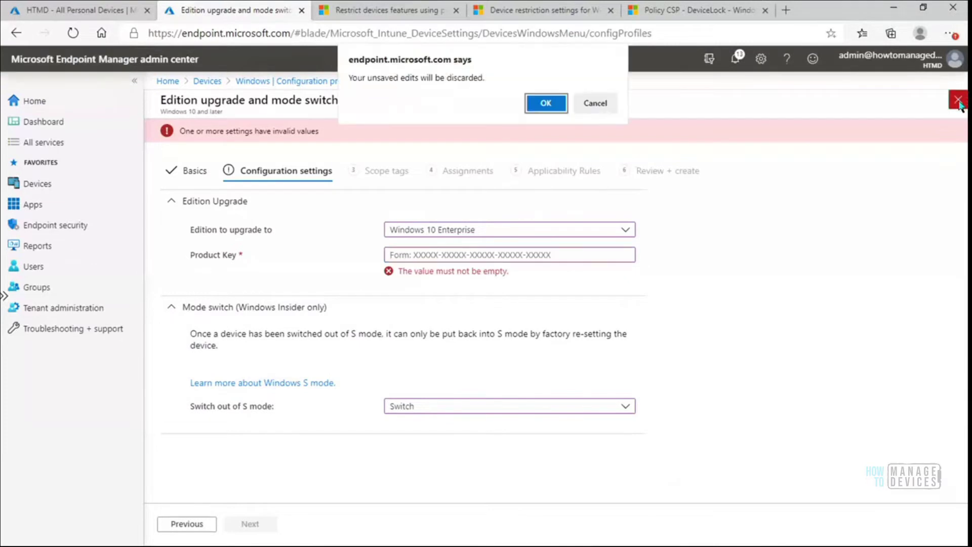
{"action": "left_click", "coordinate": [546, 103]}
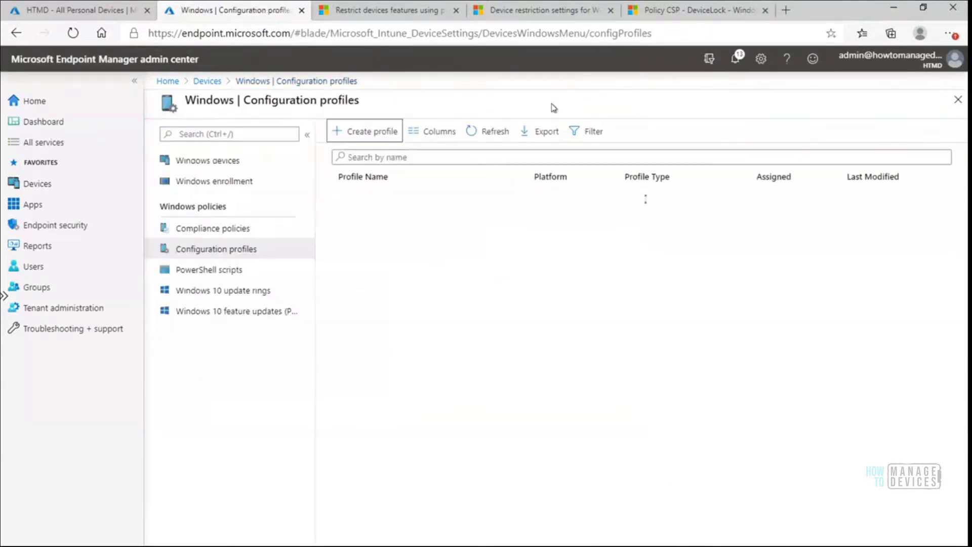
Start a new Windows 10 and later configuration profile of the Device restrictions type
{"action": "left_click", "coordinate": [372, 131]}
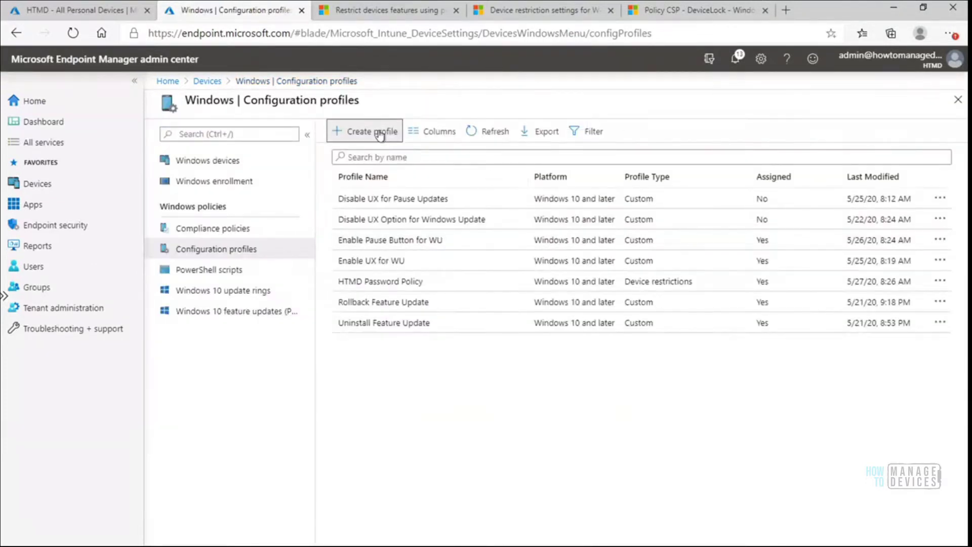
{"action": "left_click", "coordinate": [653, 139]}
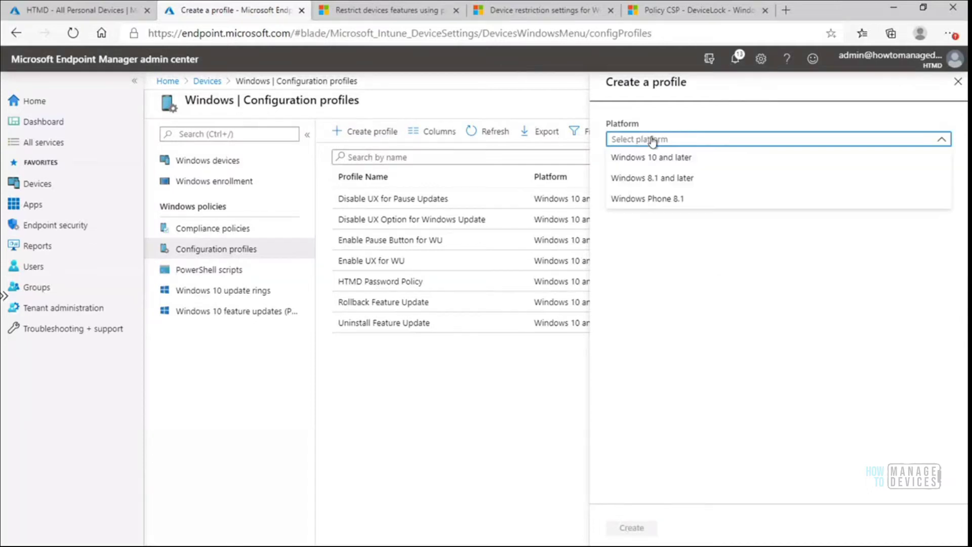
{"action": "left_click", "coordinate": [683, 161]}
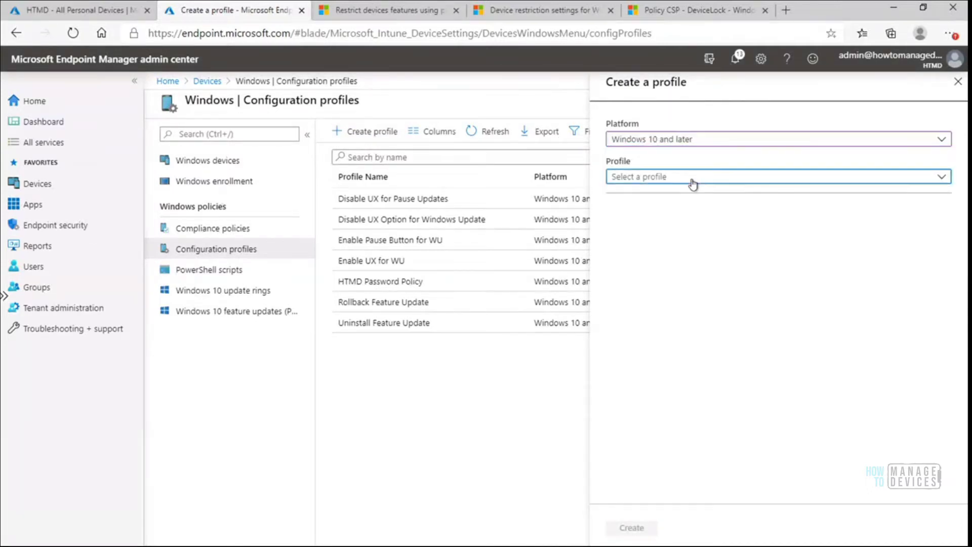
{"action": "left_click", "coordinate": [693, 183]}
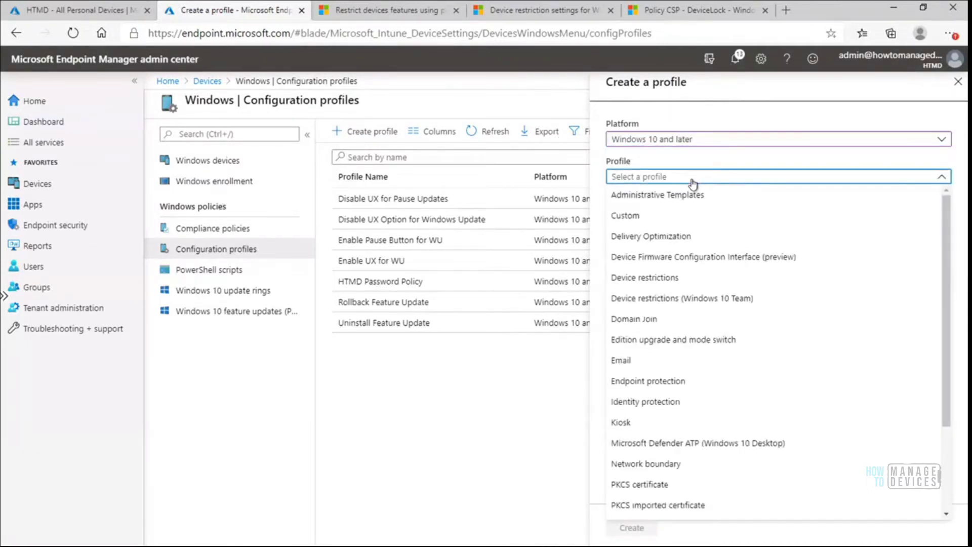
{"action": "left_click", "coordinate": [666, 283]}
{"action": "left_click", "coordinate": [643, 528]}
Enter Test Device Restriction Policy as both the profile name and description, and continue to its configuration settings
{"action": "left_click", "coordinate": [383, 175]}
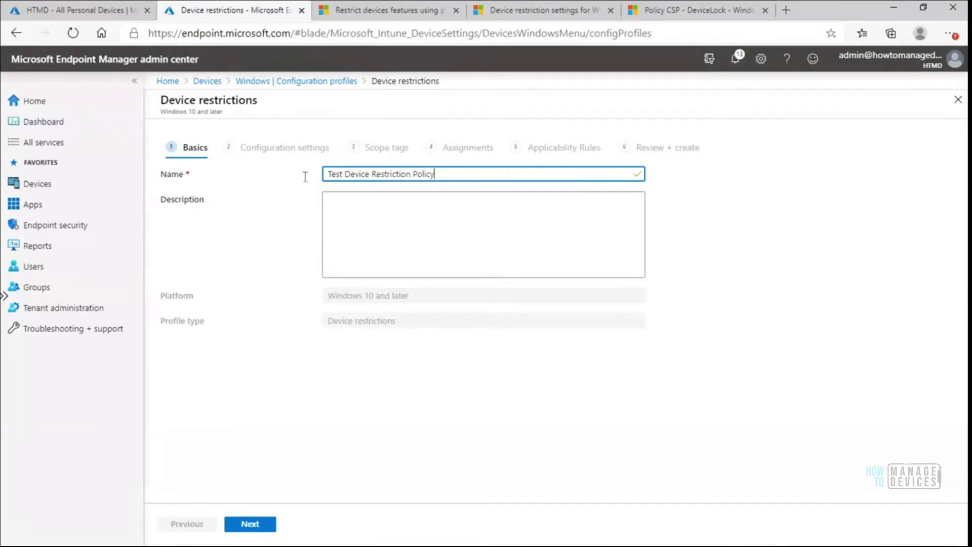
{"action": "key", "text": "ctrl+a"}
{"action": "key", "text": "ctrl+c"}
{"action": "left_click", "coordinate": [372, 228]}
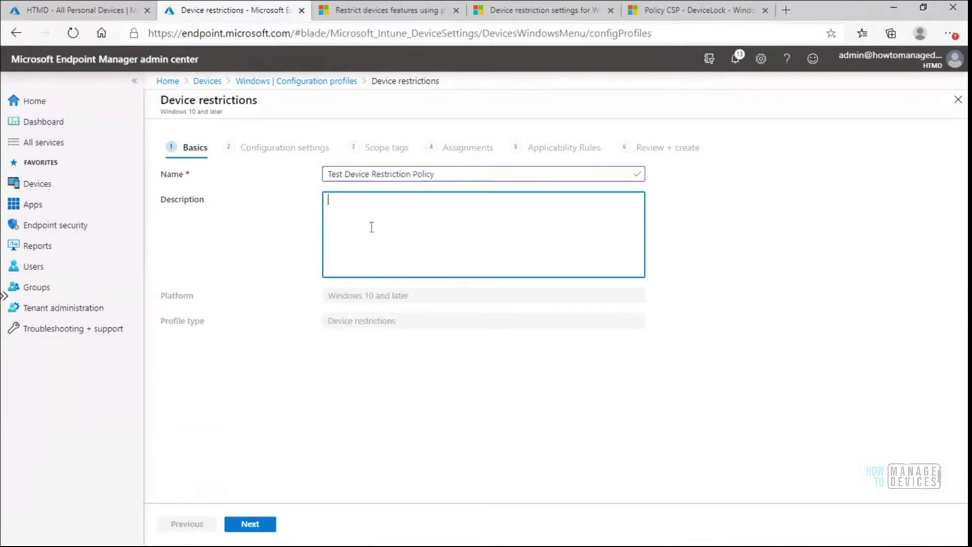
{"action": "key", "text": "ctrl+v"}
{"action": "left_click", "coordinate": [257, 525]}
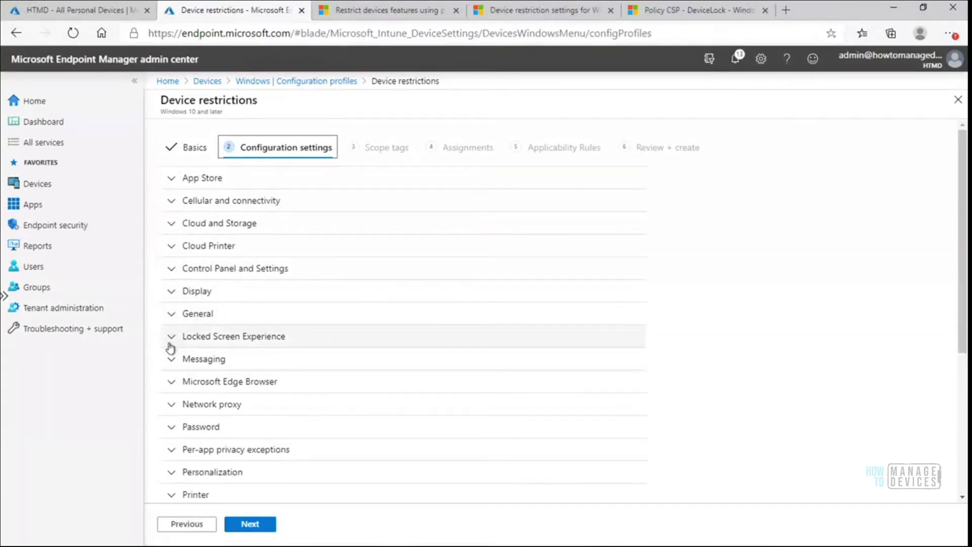
Set Start Microsoft Edge with to New Tab page in the Microsoft Edge Browser start experience settings
{"action": "left_click", "coordinate": [168, 387]}
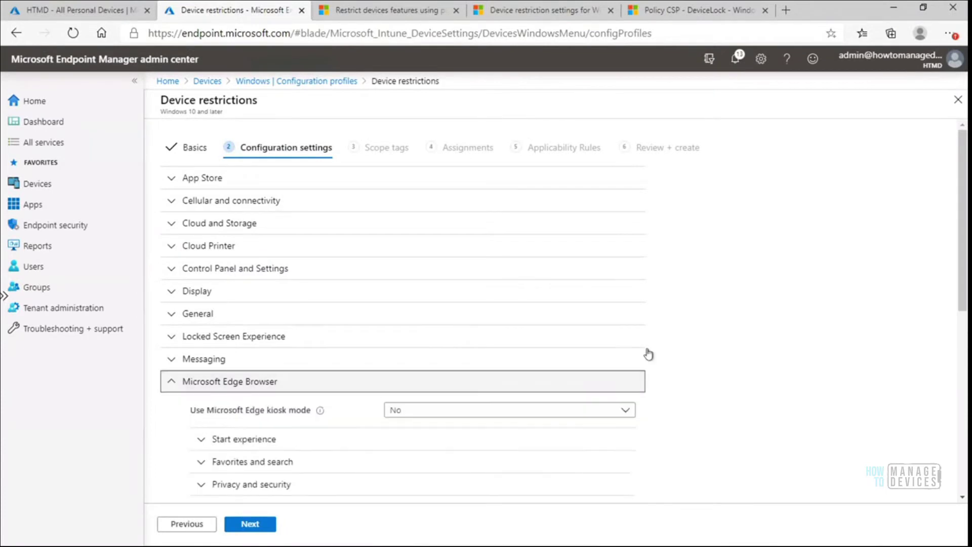
{"action": "scroll", "coordinate": [964, 321], "scroll_direction": "down", "scroll_amount": 4}
{"action": "scroll", "coordinate": [964, 320], "scroll_direction": "down", "scroll_amount": 1}
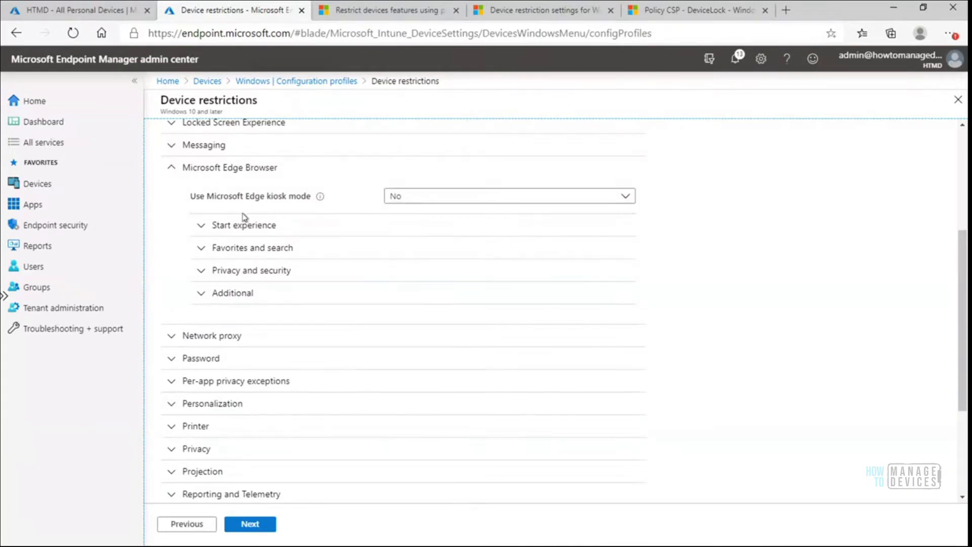
{"action": "left_click", "coordinate": [201, 225]}
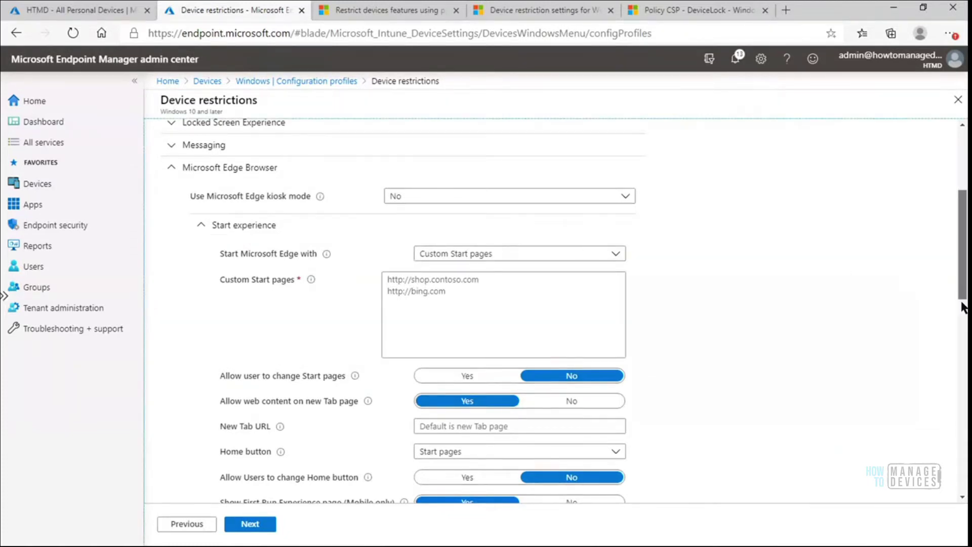
{"action": "left_click_drag", "start_coordinate": [963, 292], "coordinate": [963, 313]}
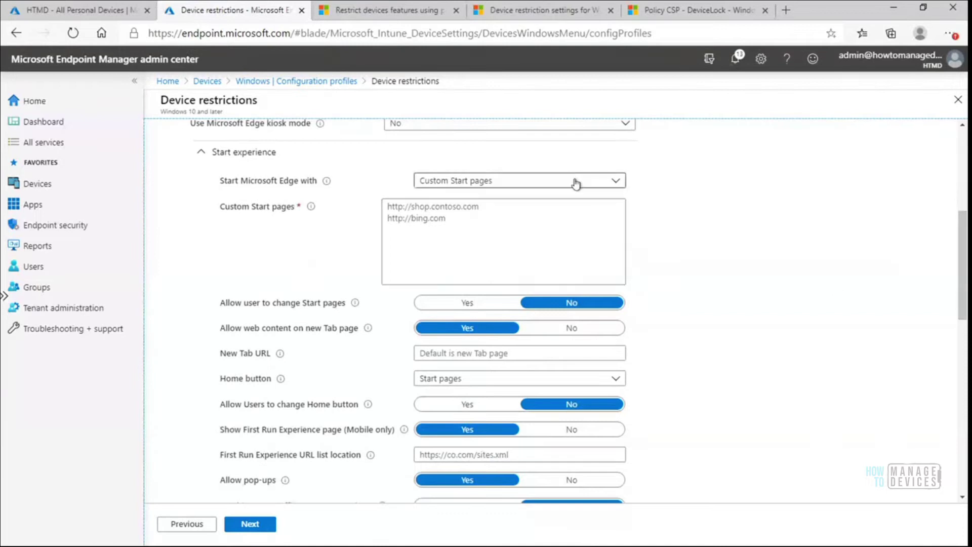
{"action": "left_click", "coordinate": [575, 182]}
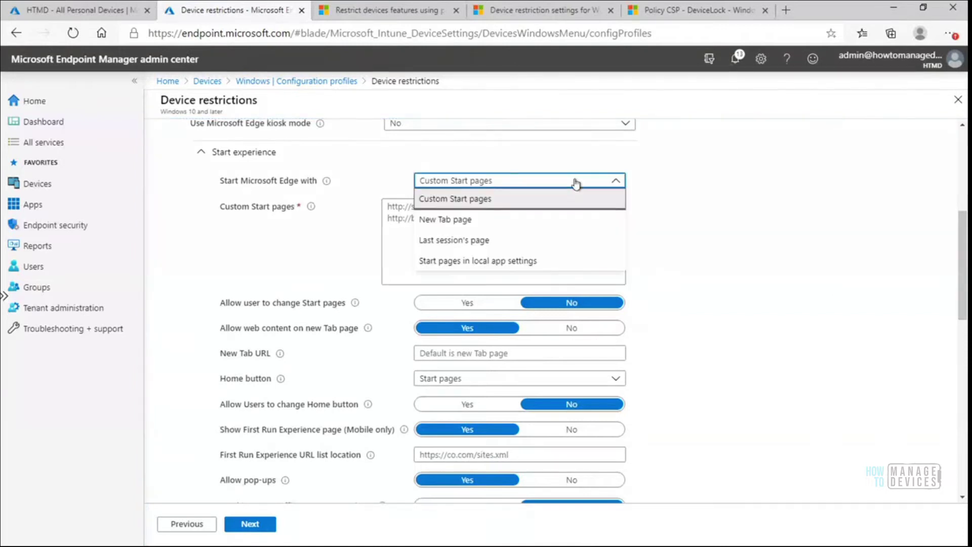
{"action": "left_click", "coordinate": [560, 220]}
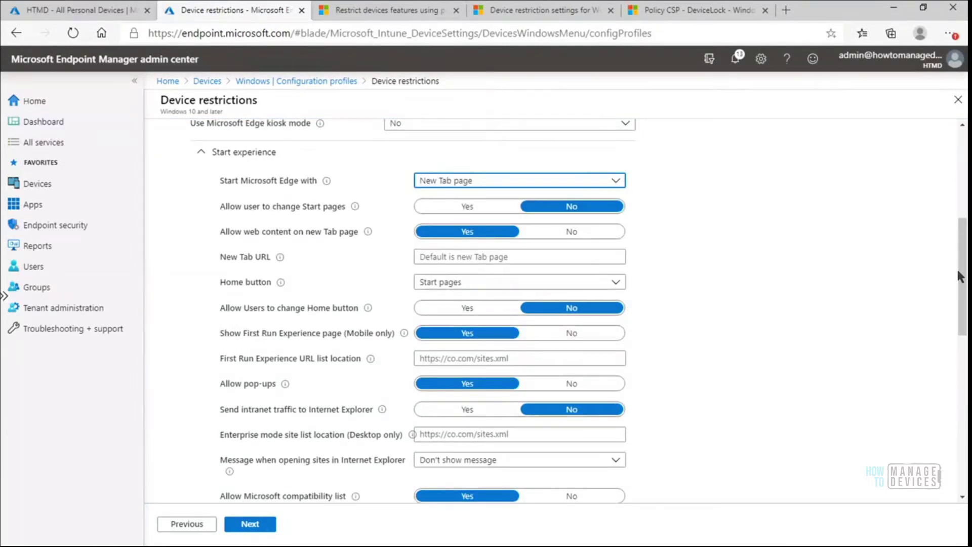
Review the remaining Microsoft Edge start experience settings and the available Search restrictions
{"action": "left_click", "coordinate": [964, 292]}
{"action": "left_click_drag", "start_coordinate": [964, 291], "coordinate": [956, 361]}
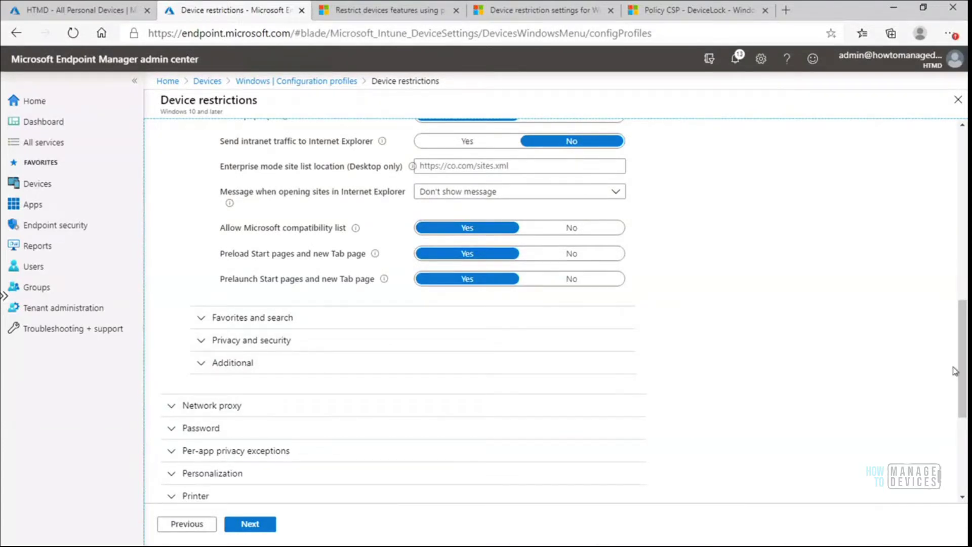
{"action": "left_click_drag", "start_coordinate": [962, 389], "coordinate": [955, 449]}
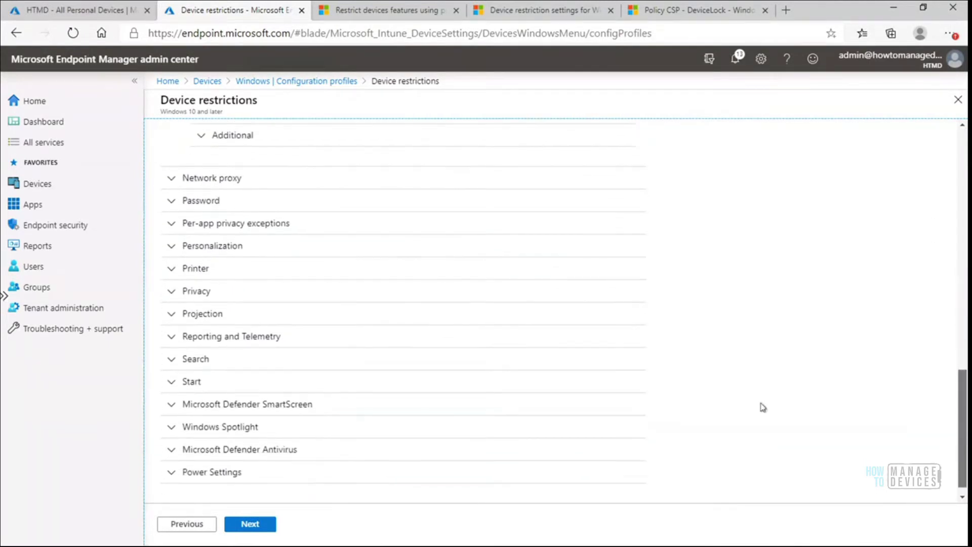
{"action": "left_click", "coordinate": [175, 359]}
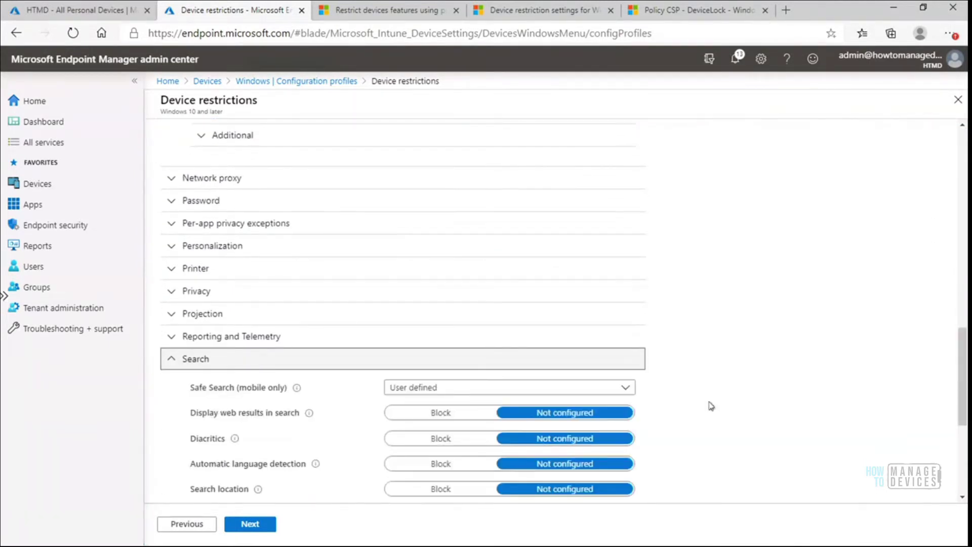
{"action": "left_click_drag", "start_coordinate": [962, 369], "coordinate": [959, 442]}
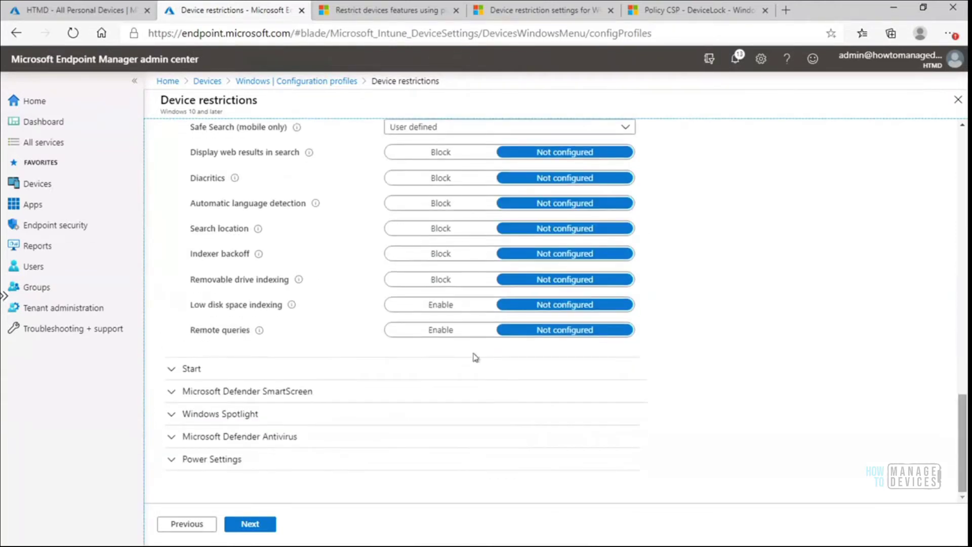
Examine the Start menu restrictions, including the choices for Pictures on Start and the power and account options
{"action": "left_click", "coordinate": [539, 371]}
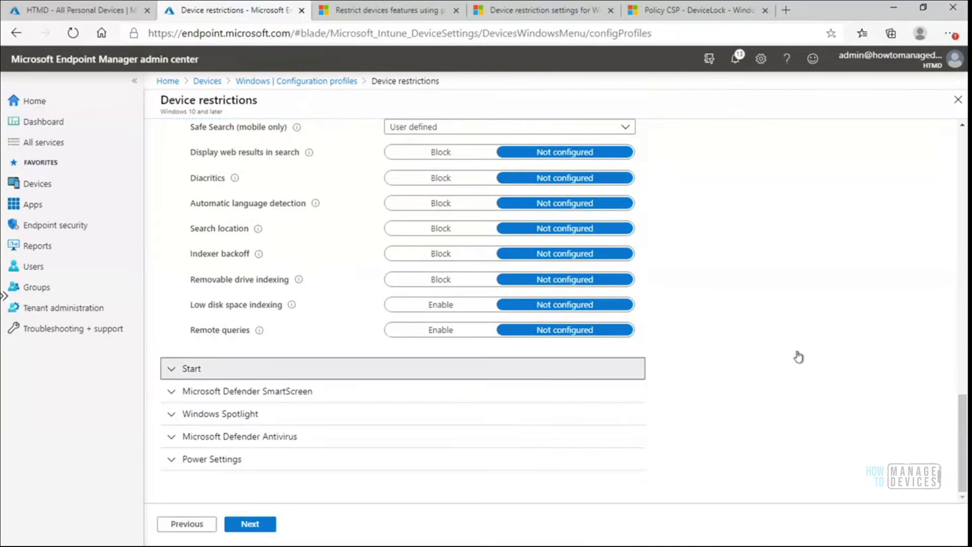
{"action": "left_click", "coordinate": [962, 331]}
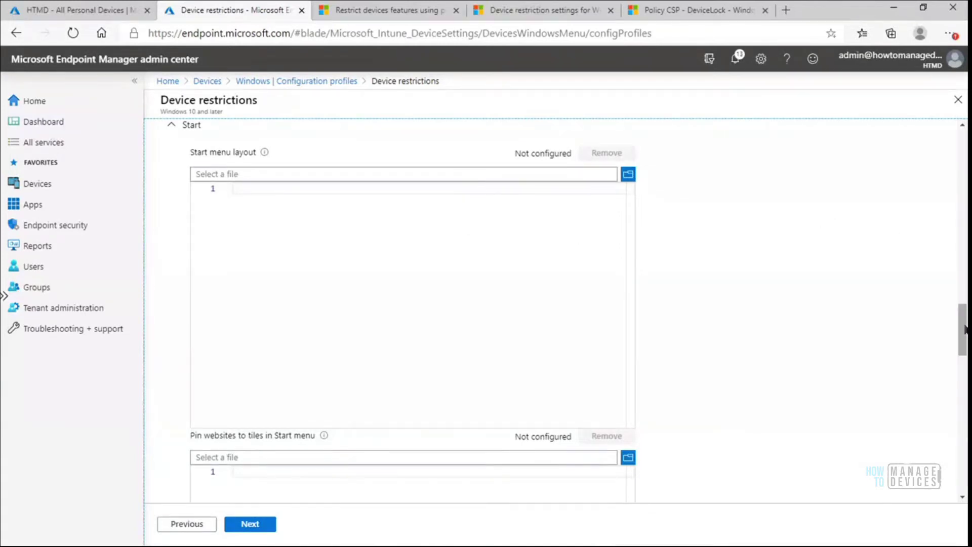
{"action": "left_click_drag", "start_coordinate": [963, 334], "coordinate": [949, 486]}
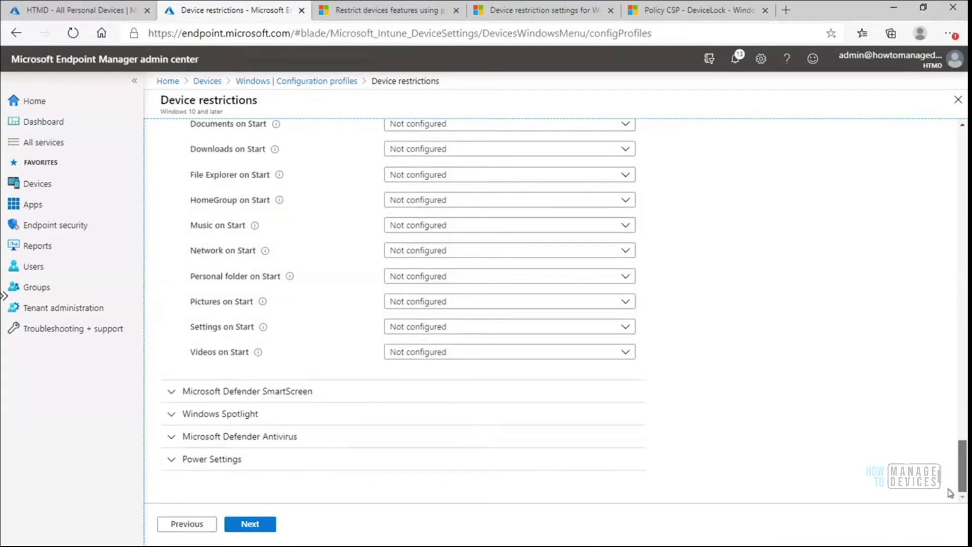
{"action": "left_click", "coordinate": [441, 307]}
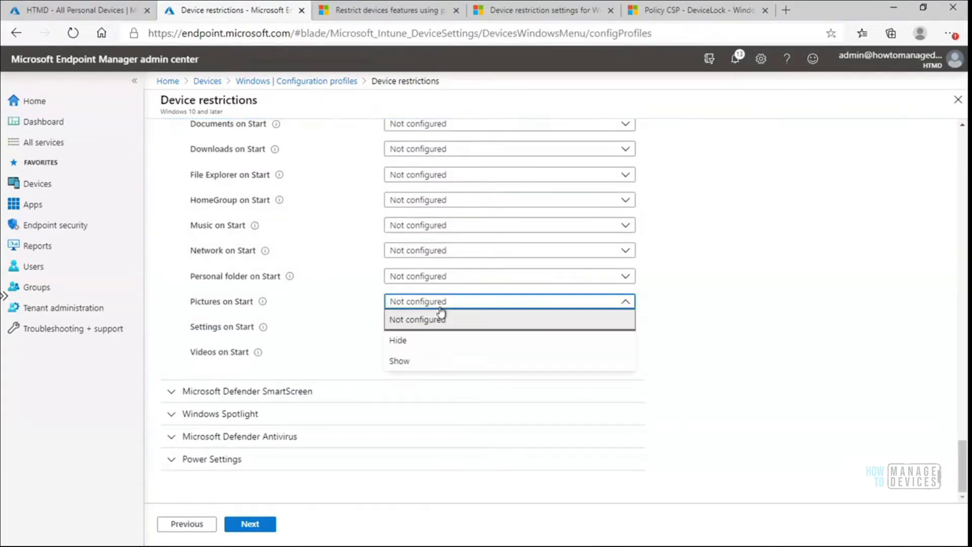
{"action": "left_click", "coordinate": [738, 330]}
{"action": "left_click_drag", "start_coordinate": [963, 474], "coordinate": [963, 429]}
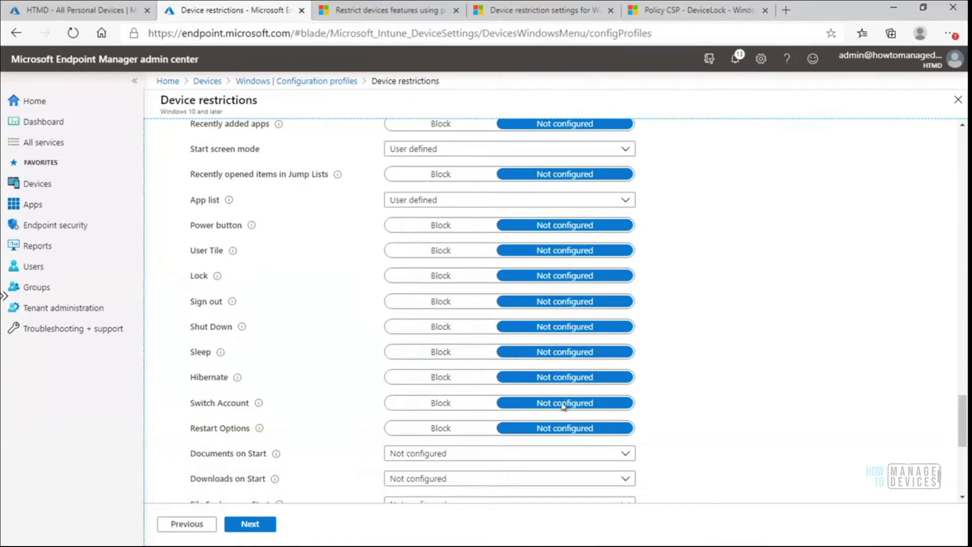
{"action": "mouse_move", "coordinate": [965, 423]}
{"action": "left_mouse_down"}
{"action": "mouse_move", "coordinate": [965, 387]}
{"action": "mouse_move", "coordinate": [964, 425]}
{"action": "left_mouse_up"}
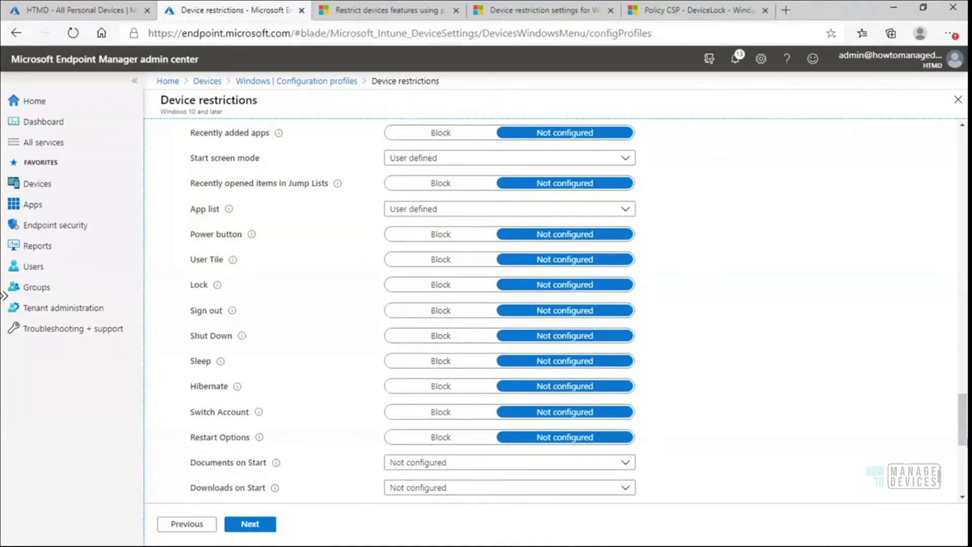
Review the battery and plugged-in options in the Power Settings restrictions
{"action": "left_click_drag", "start_coordinate": [964, 433], "coordinate": [963, 471]}
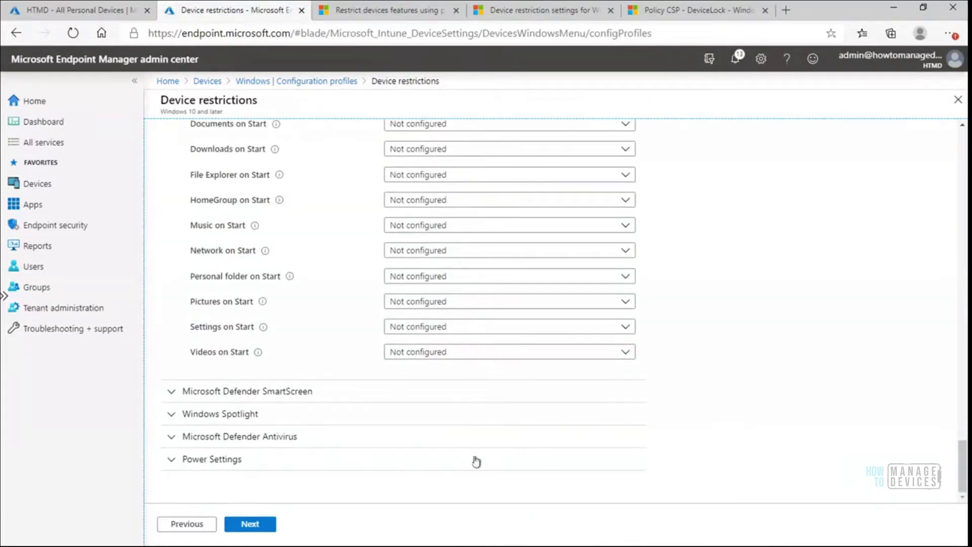
{"action": "left_click", "coordinate": [171, 459]}
{"action": "left_click_drag", "start_coordinate": [963, 432], "coordinate": [962, 494]}
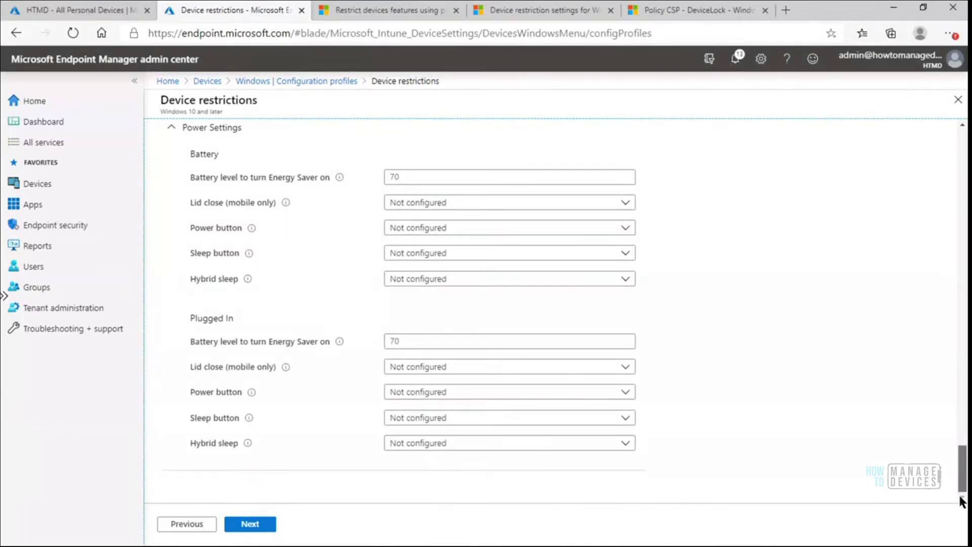
Accept the device restriction configuration settings, keep the Default scope tag, and continue to the profile's assignments
{"action": "left_click_drag", "start_coordinate": [964, 481], "coordinate": [917, 201]}
{"action": "scroll", "coordinate": [917, 200], "scroll_direction": "up", "scroll_amount": 3}
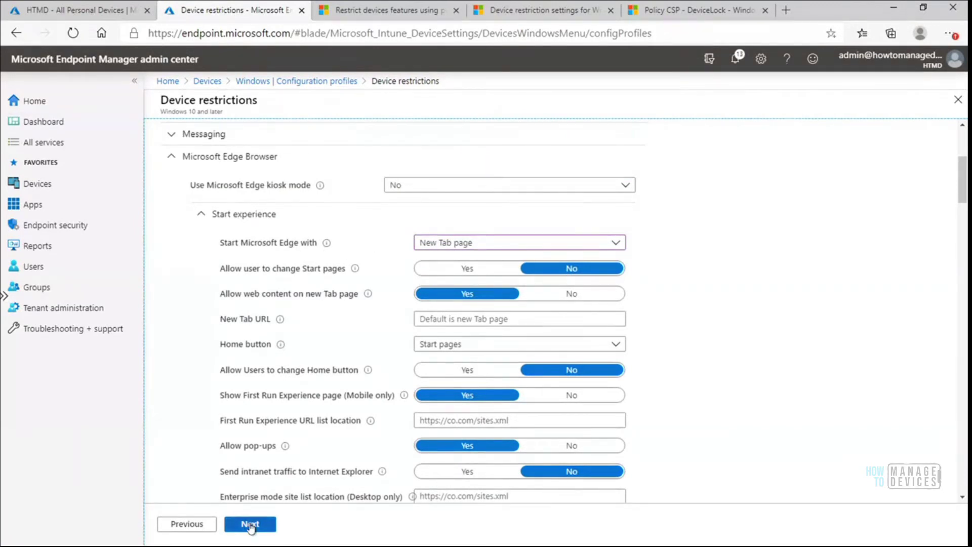
{"action": "left_click", "coordinate": [250, 525]}
{"action": "left_click", "coordinate": [250, 524]}
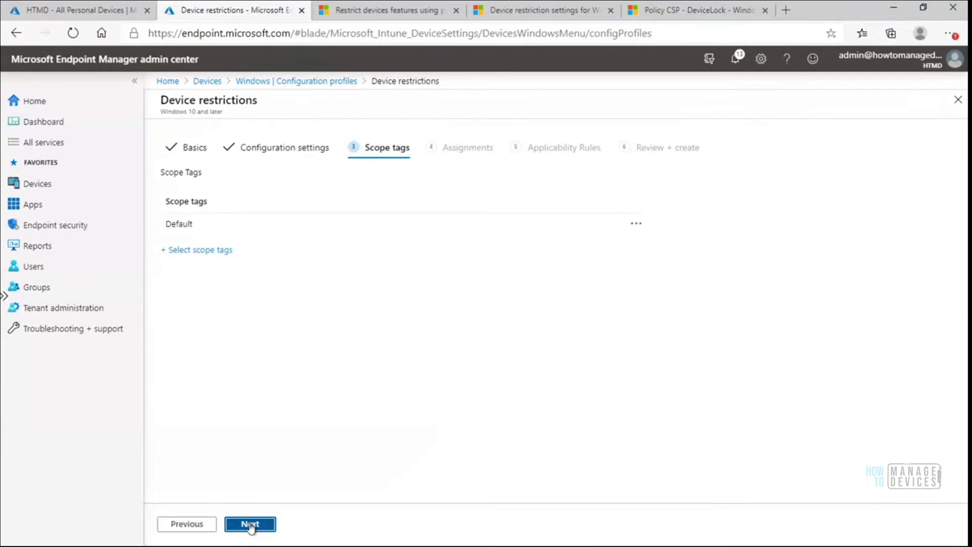
{"action": "left_click", "coordinate": [251, 524]}
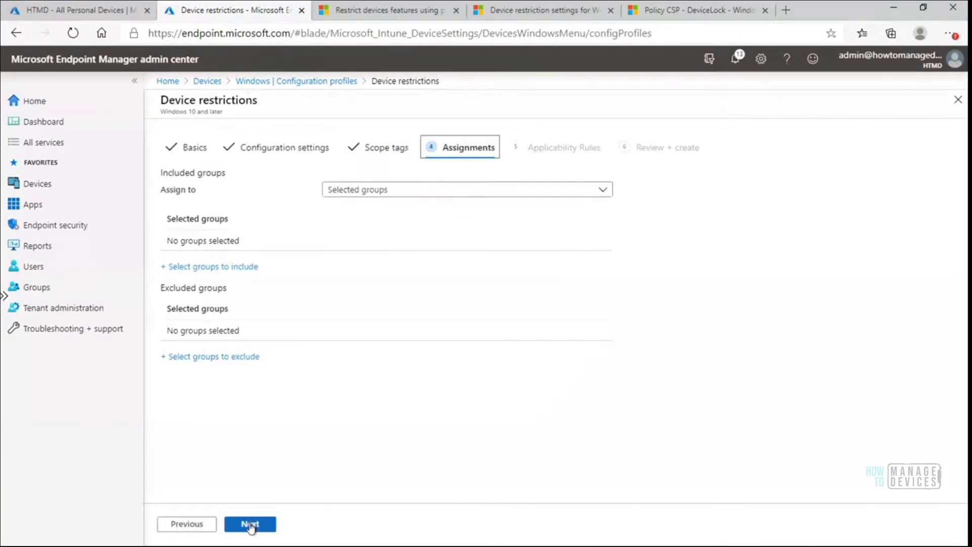
Include the HTMD - Company Owned Devices group in the profile's assignments
{"action": "left_click", "coordinate": [250, 524]}
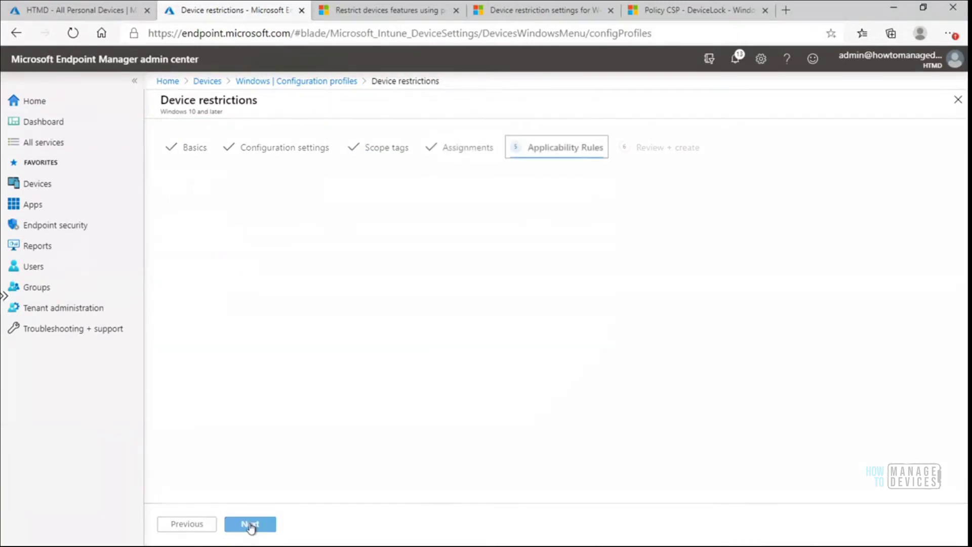
{"action": "left_click", "coordinate": [186, 524]}
{"action": "left_click", "coordinate": [217, 269]}
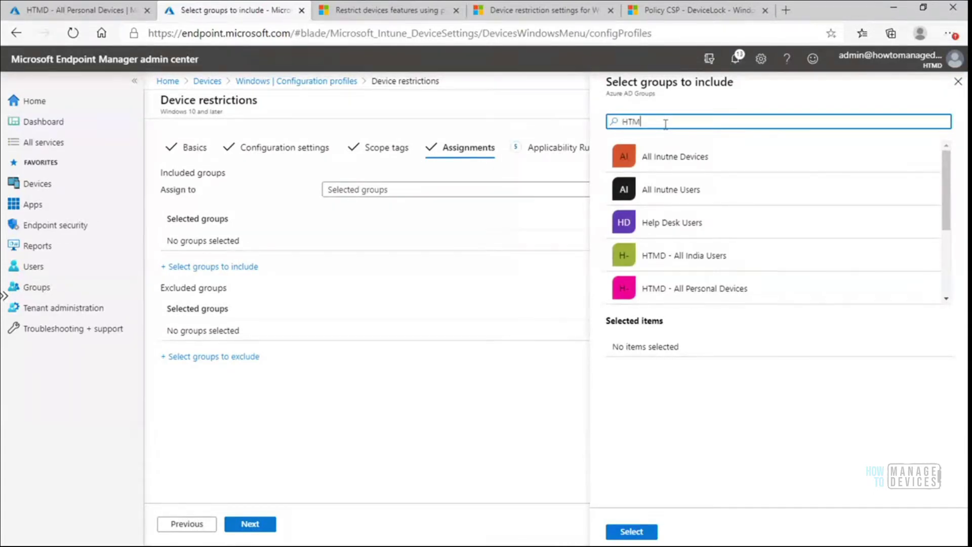
{"action": "type", "text": "D"}
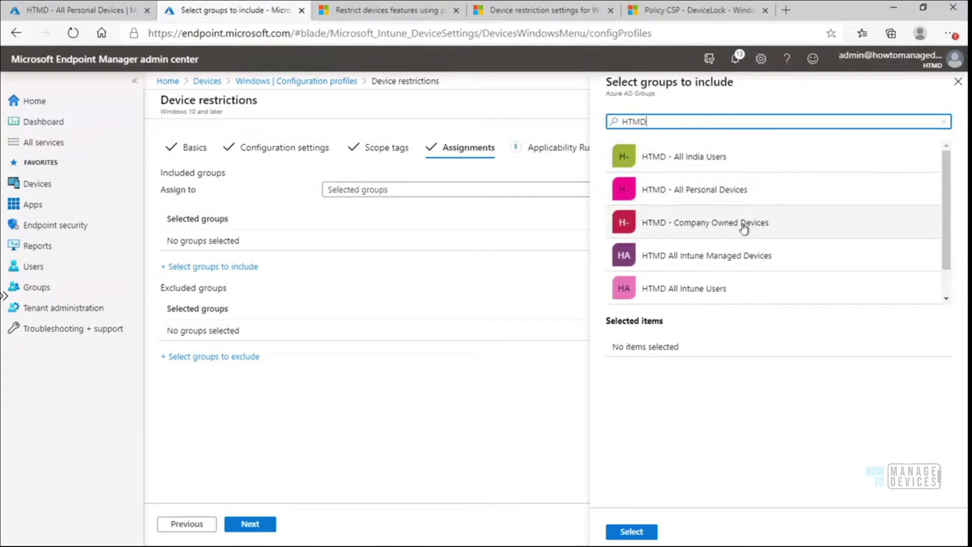
{"action": "left_click", "coordinate": [743, 228]}
{"action": "left_click", "coordinate": [638, 536]}
Leave the applicability rules empty and create the Test Device Restriction Policy profile
{"action": "left_click", "coordinate": [259, 529]}
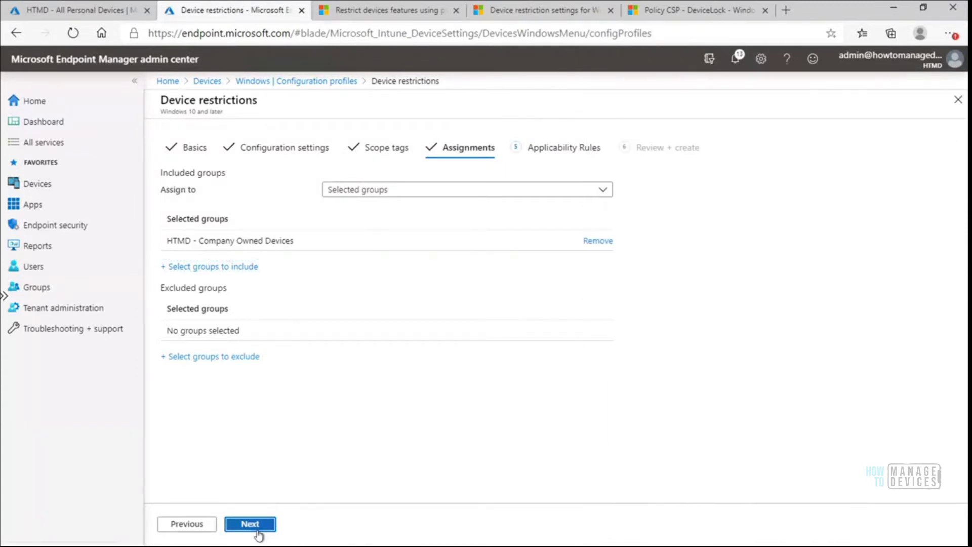
{"action": "left_click", "coordinate": [258, 529]}
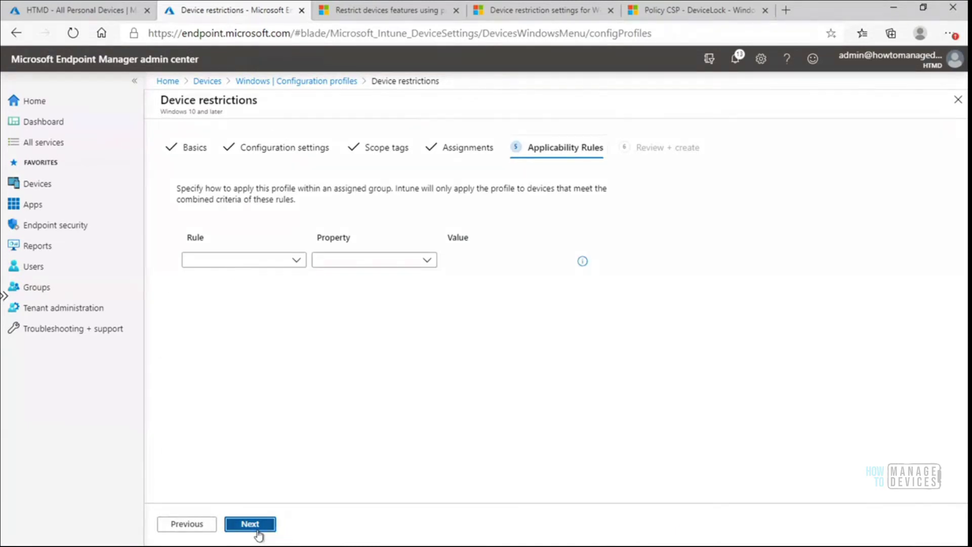
{"action": "left_click", "coordinate": [256, 526]}
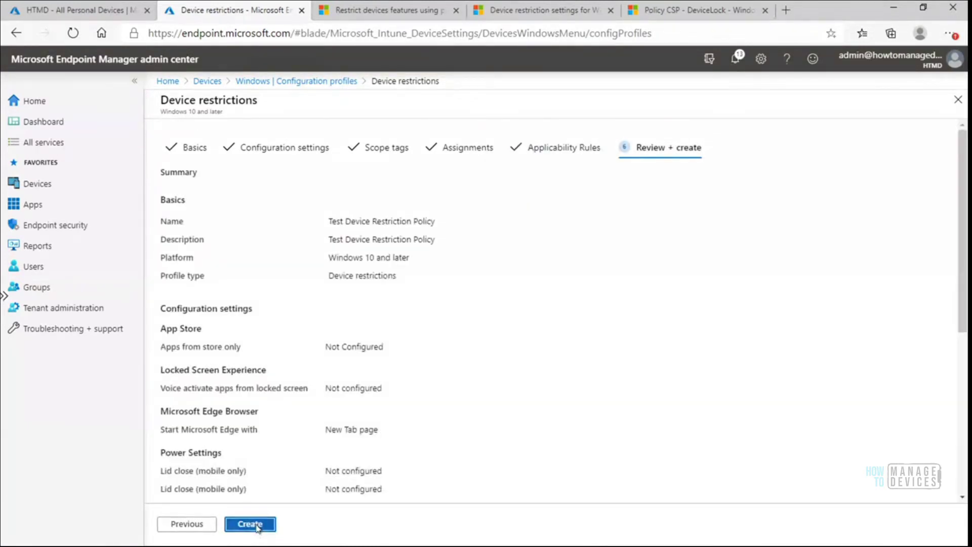
Switch to the Azure portal and view the members of the HTMD - Company Owned Devices group
{"action": "left_click", "coordinate": [76, 14]}
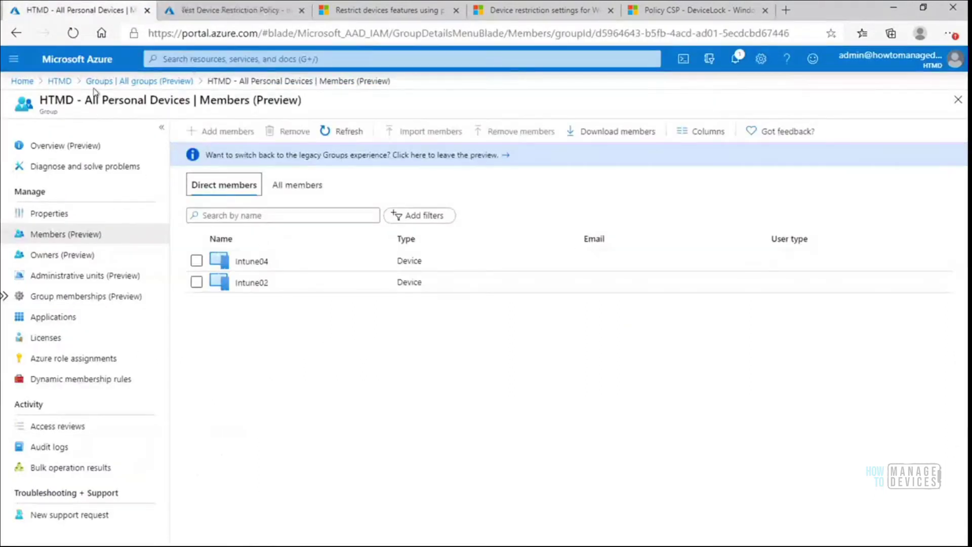
{"action": "left_click", "coordinate": [144, 82]}
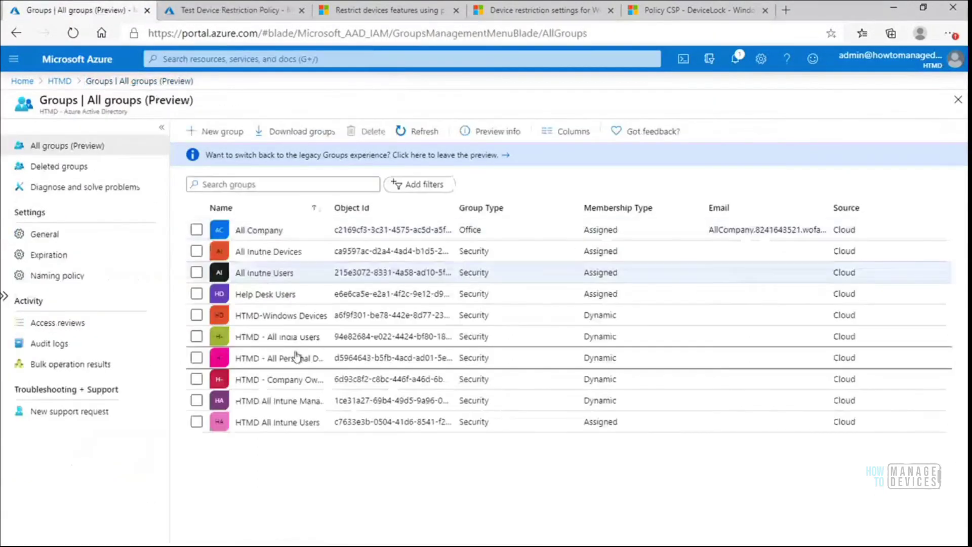
{"action": "left_click", "coordinate": [299, 388]}
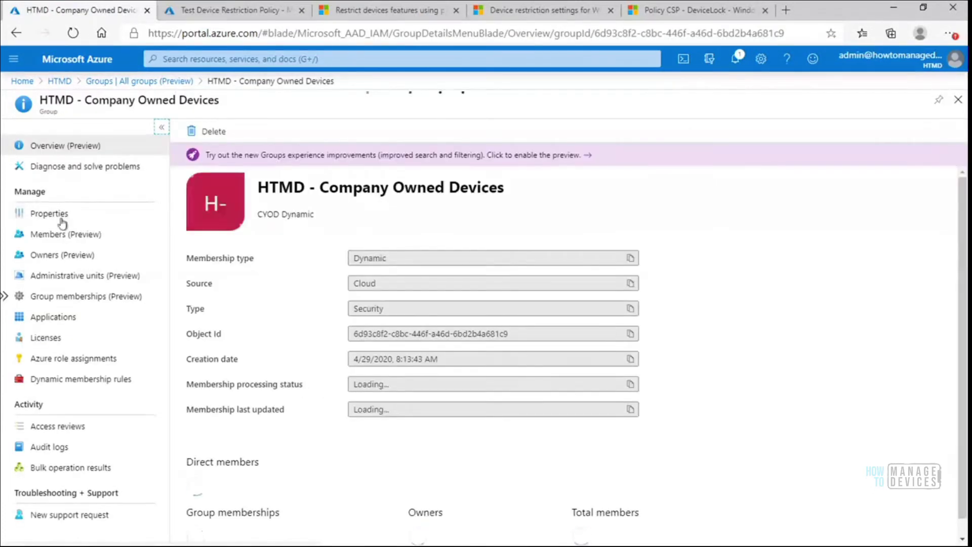
{"action": "left_click", "coordinate": [61, 237]}
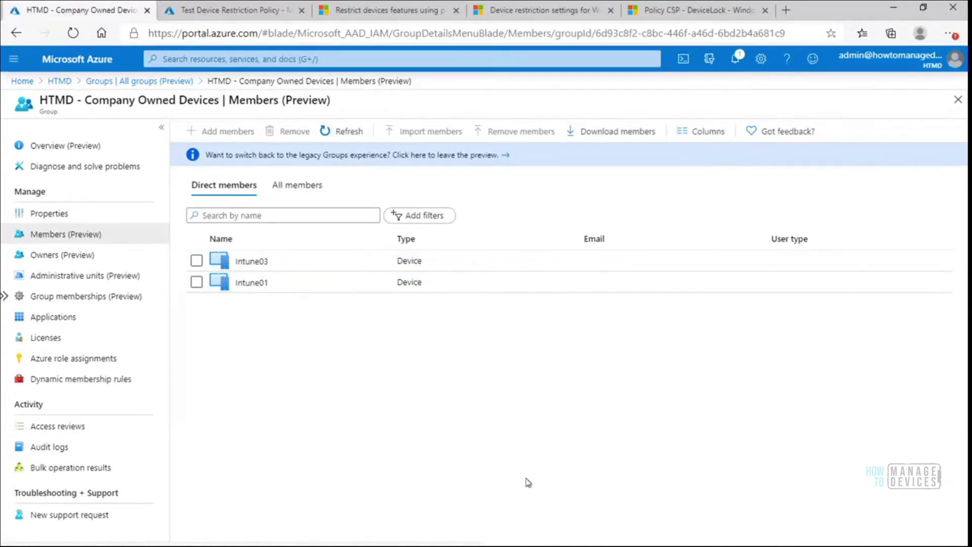
Return to the Test Device Restriction Policy in Endpoint Manager and review its configured properties, assignments and per-setting status
{"action": "left_click", "coordinate": [236, 13]}
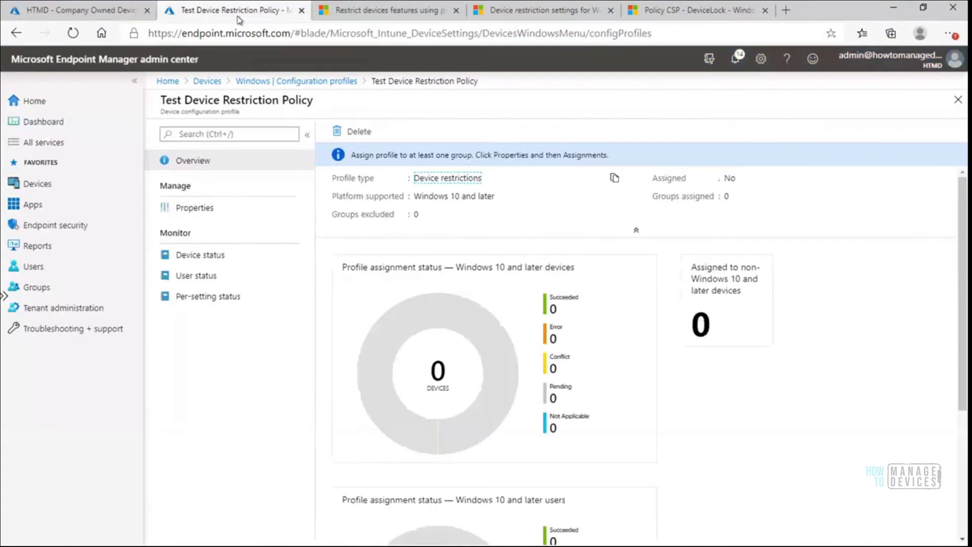
{"action": "left_click", "coordinate": [207, 213]}
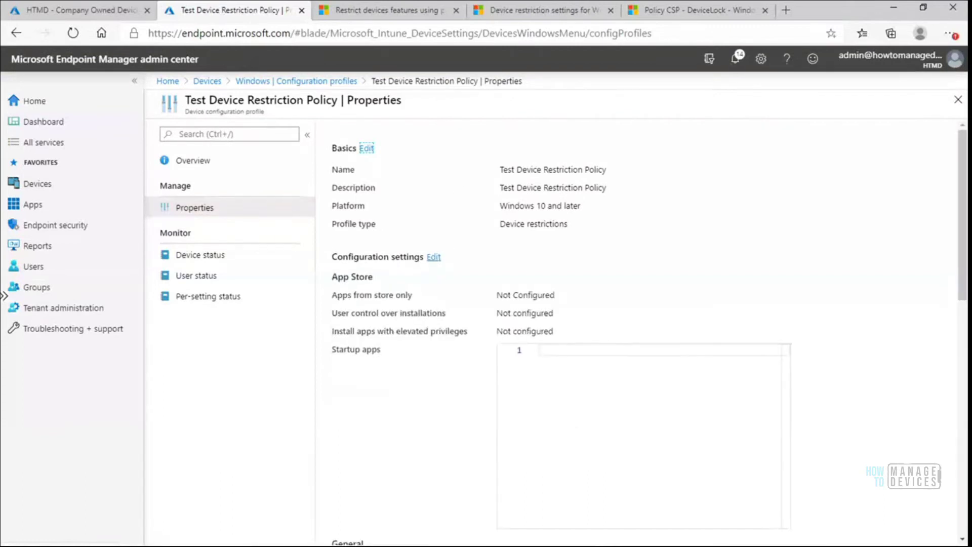
{"action": "left_click_drag", "start_coordinate": [965, 246], "coordinate": [965, 341]}
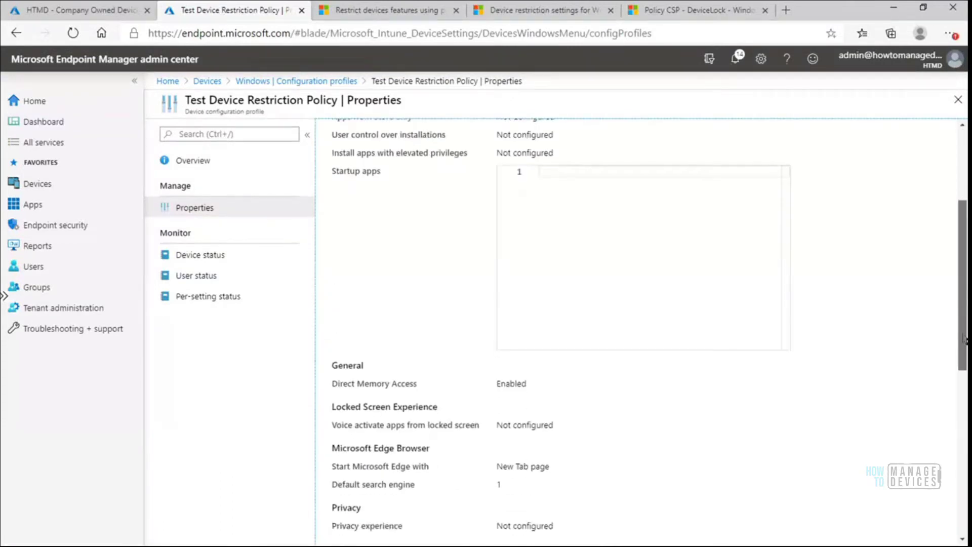
{"action": "scroll", "coordinate": [442, 276], "scroll_direction": "down", "scroll_amount": 3}
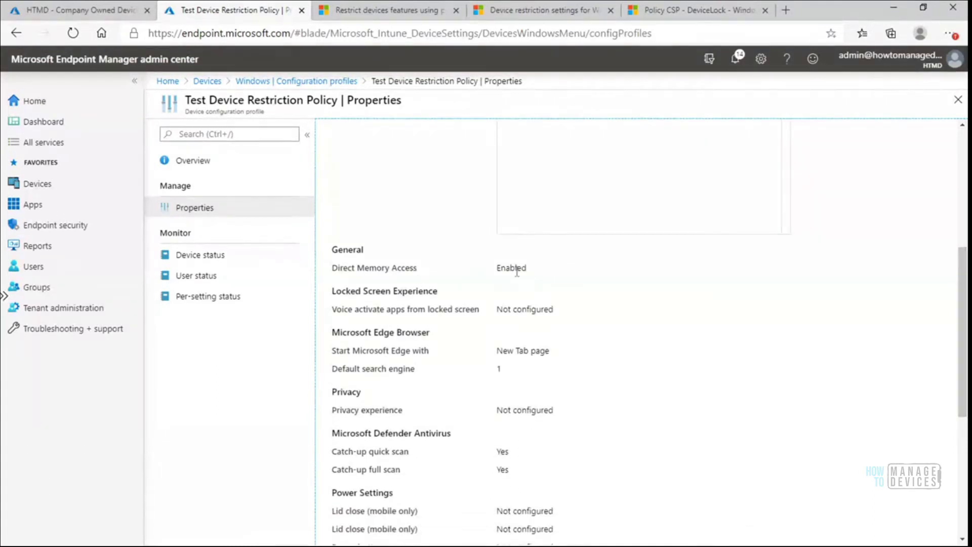
{"action": "left_click_drag", "start_coordinate": [965, 298], "coordinate": [921, 375]}
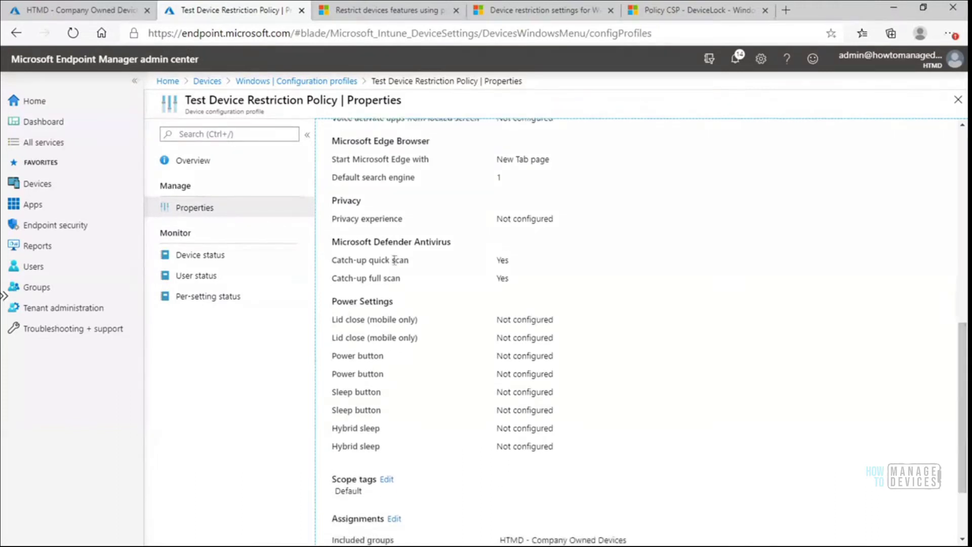
{"action": "left_click_drag", "start_coordinate": [496, 262], "coordinate": [514, 283]}
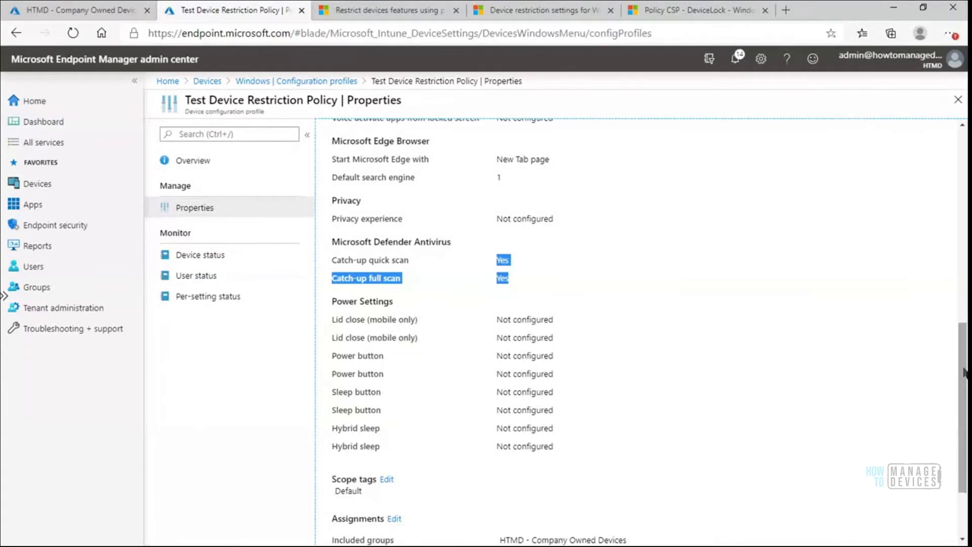
{"action": "left_click_drag", "start_coordinate": [964, 385], "coordinate": [964, 426]}
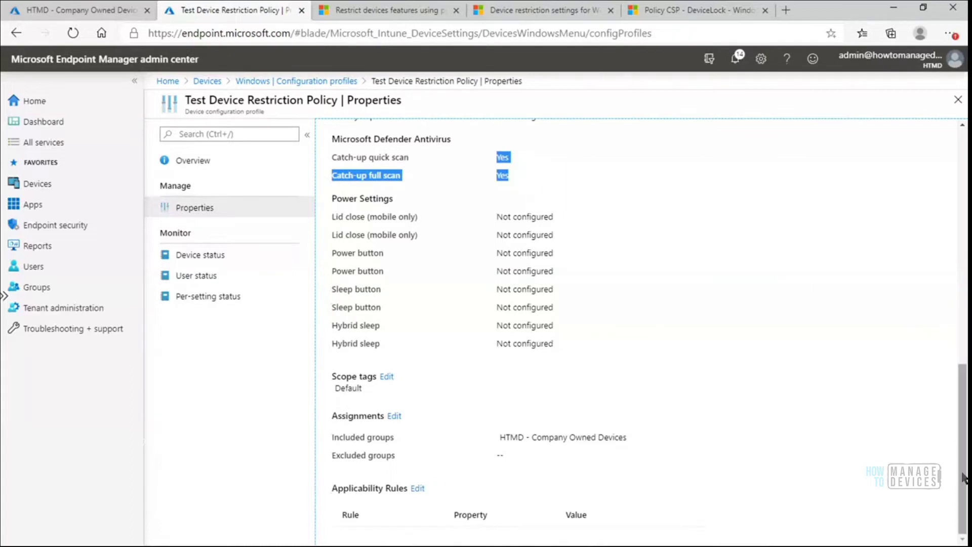
{"action": "left_click_drag", "start_coordinate": [965, 471], "coordinate": [956, 400]}
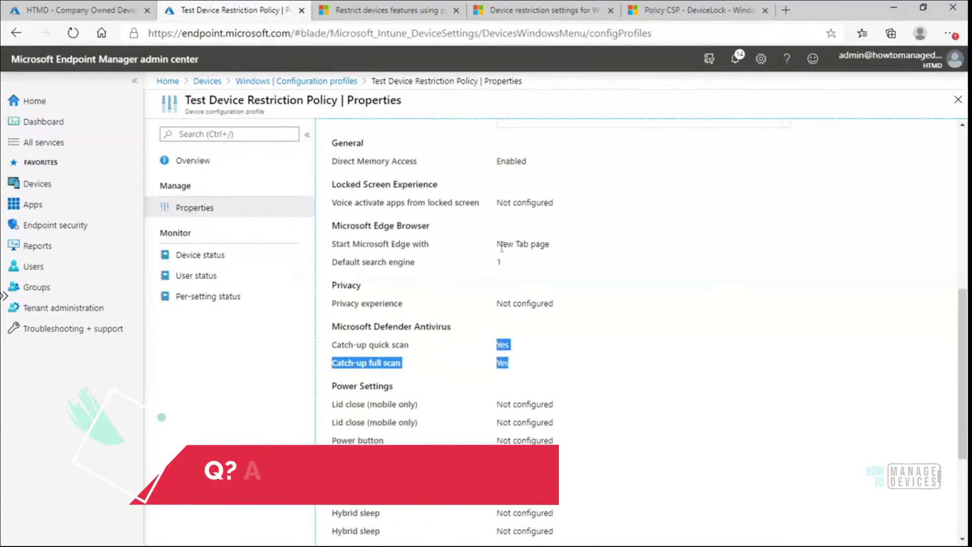
{"action": "left_click_drag", "start_coordinate": [496, 244], "coordinate": [556, 247]}
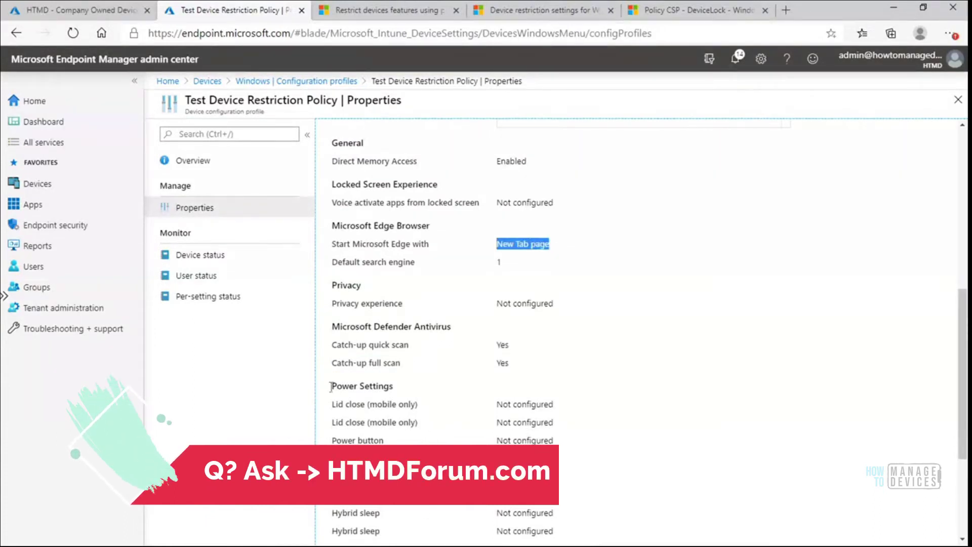
{"action": "left_click", "coordinate": [220, 296]}
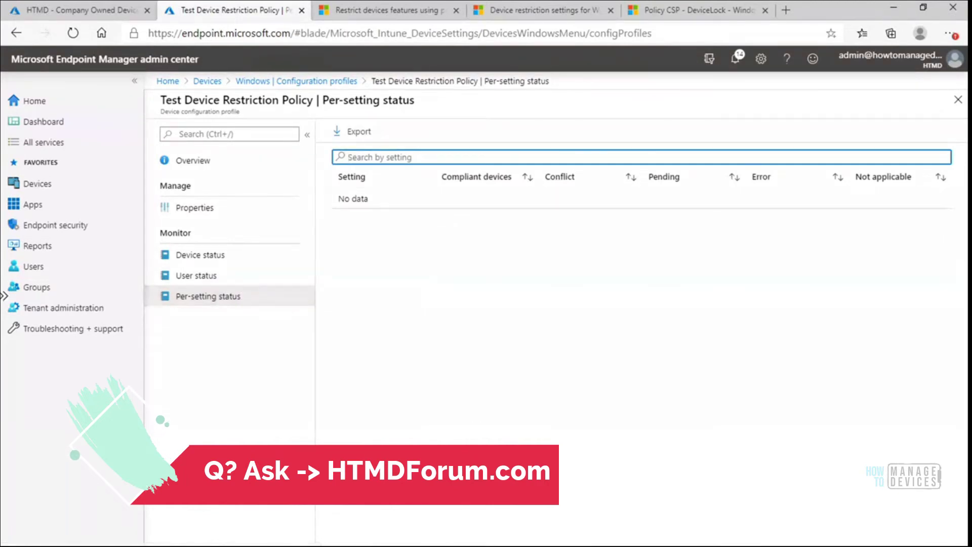
Switch to the Azure AD Joined remote desktop session full screen and refresh the PolicyManager provider's Device key in Registry Editor
{"action": "key", "text": "alt+Tab"}
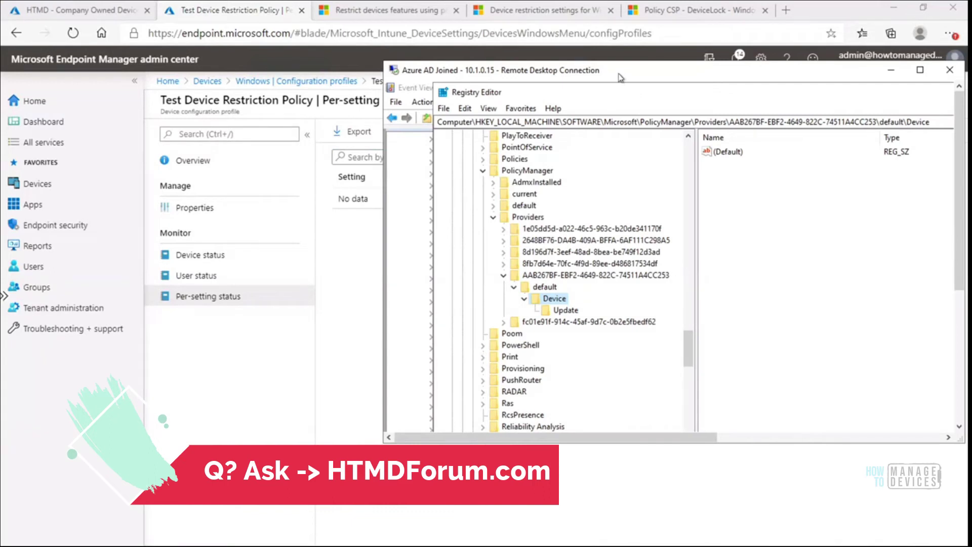
{"action": "double_click", "coordinate": [621, 77]}
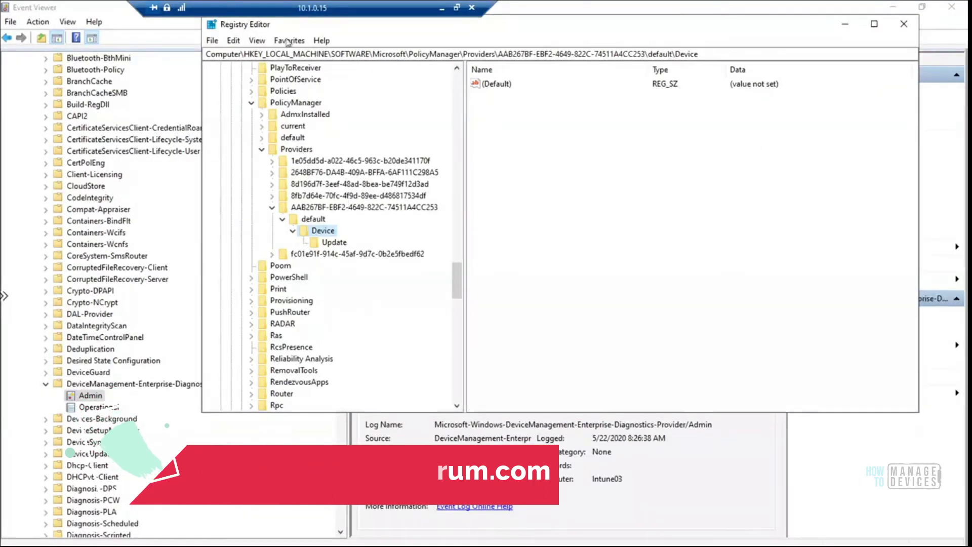
{"action": "left_click", "coordinate": [287, 40]}
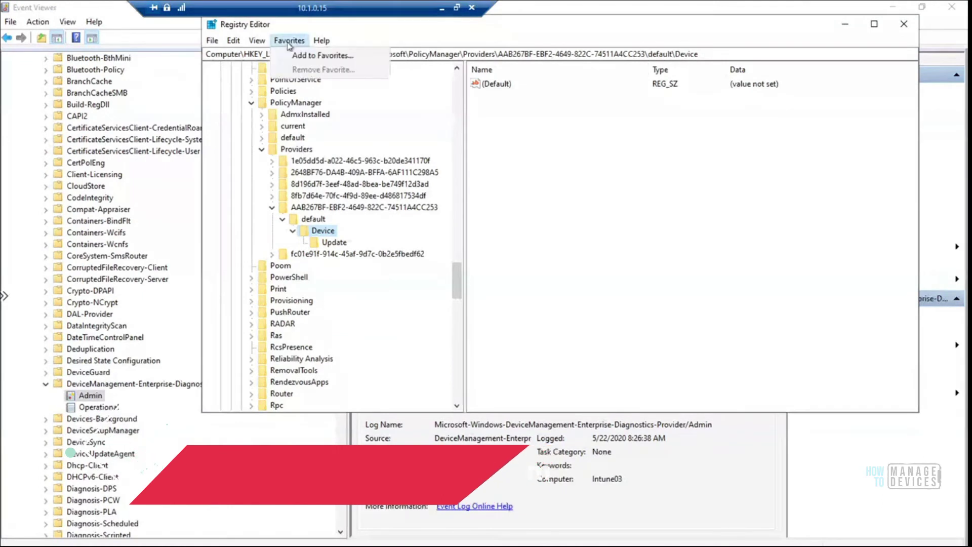
{"action": "left_click", "coordinate": [257, 40]}
{"action": "left_click", "coordinate": [257, 40]}
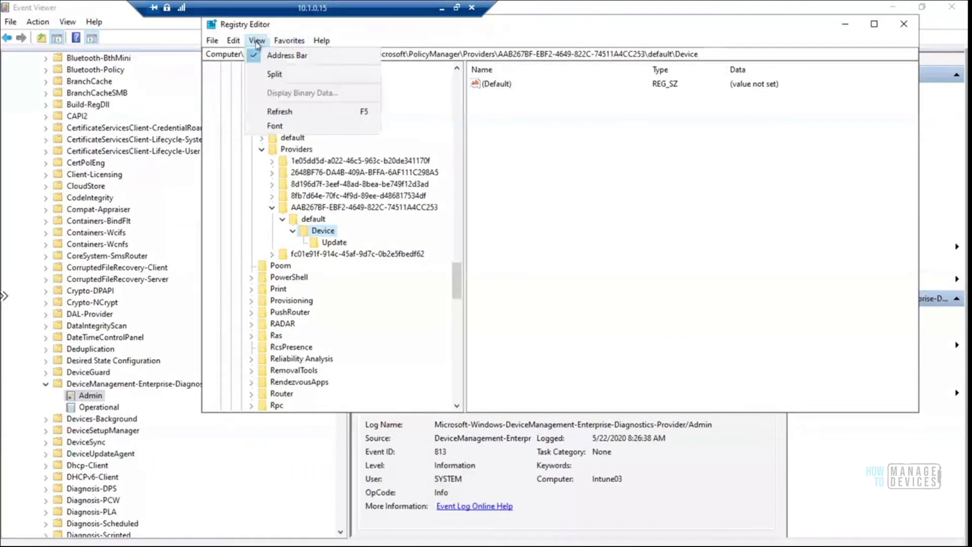
{"action": "left_click", "coordinate": [281, 110]}
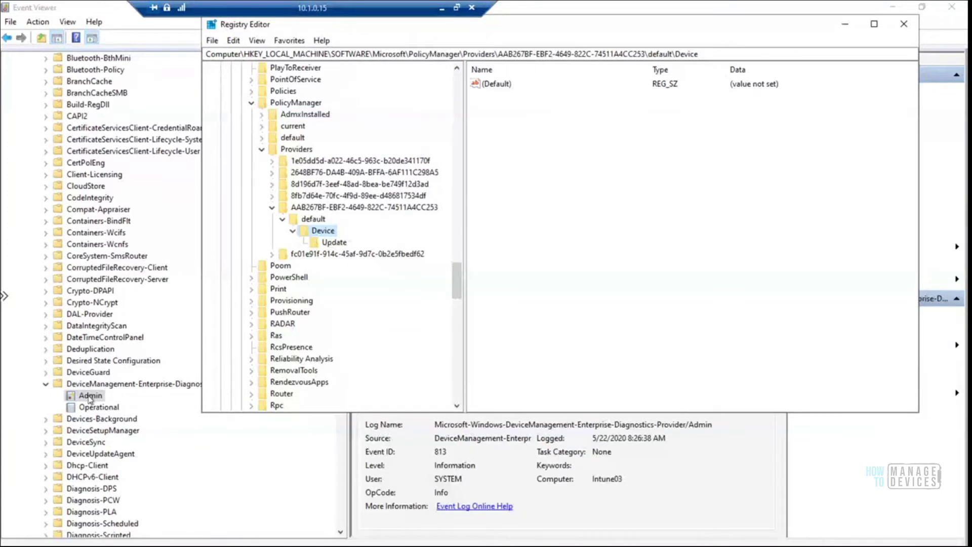
Refresh the DeviceManagement-Enterprise-Diagnostics-Provider Admin log in Event Viewer and select its newest event
{"action": "left_click", "coordinate": [90, 399]}
{"action": "right_click", "coordinate": [90, 397]}
{"action": "left_click", "coordinate": [134, 368]}
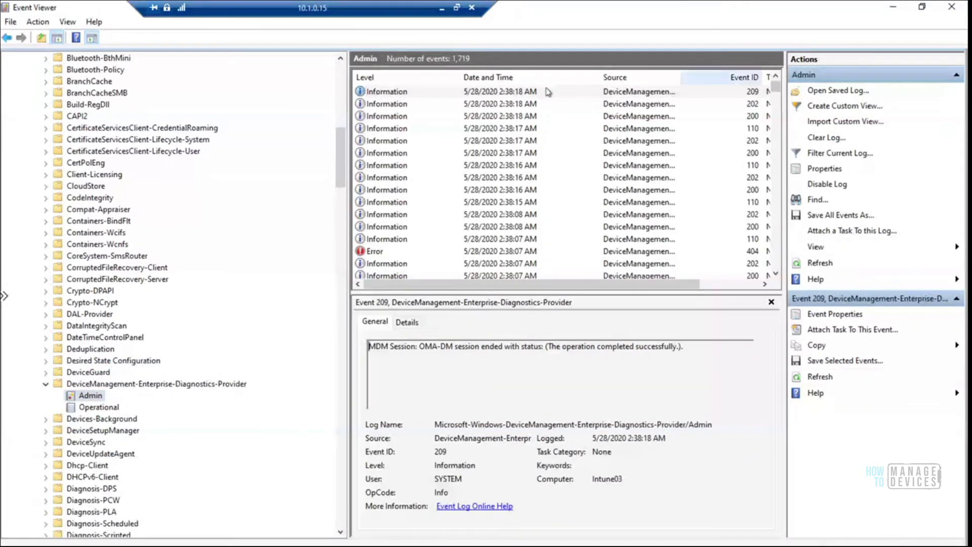
{"action": "left_click", "coordinate": [537, 92]}
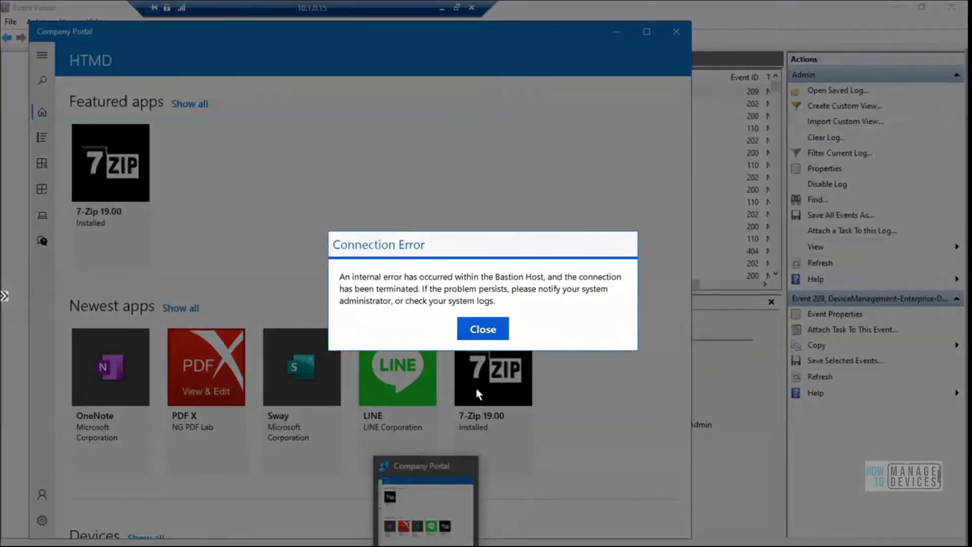
Reconnect to the MGMTVM virtual machine through Bastion, start a Company Portal device sync, and return to the event log
{"action": "left_click", "coordinate": [487, 329]}
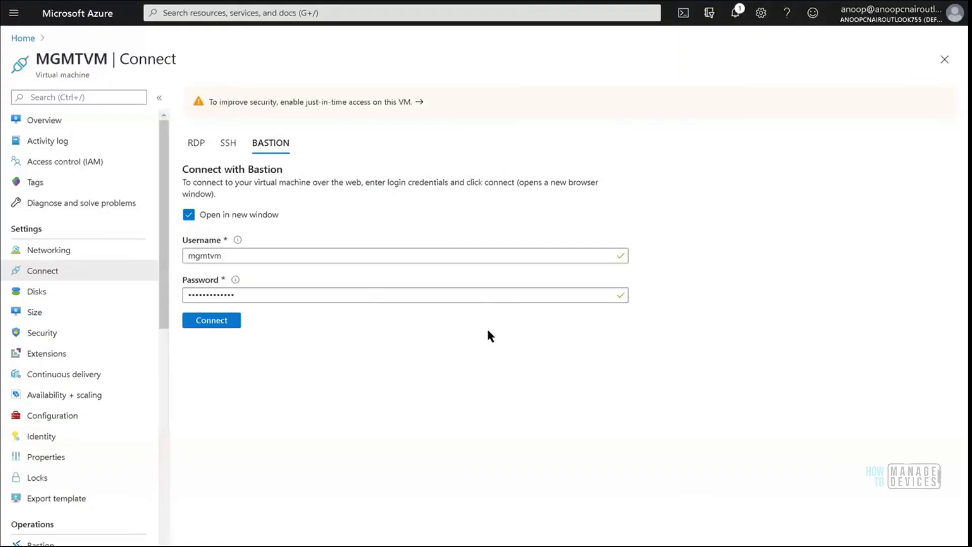
{"action": "left_click", "coordinate": [218, 323]}
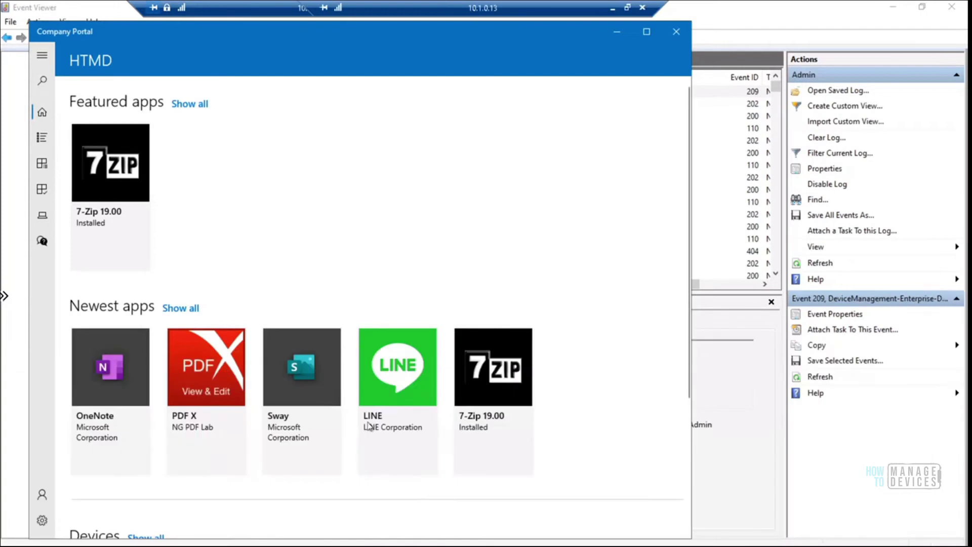
{"action": "right_click", "coordinate": [425, 545]}
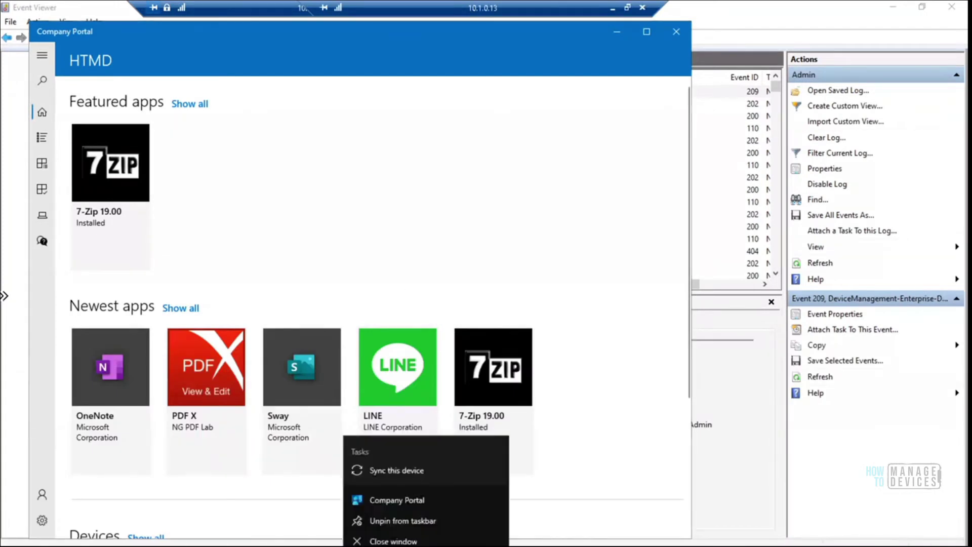
{"action": "left_click", "coordinate": [405, 472]}
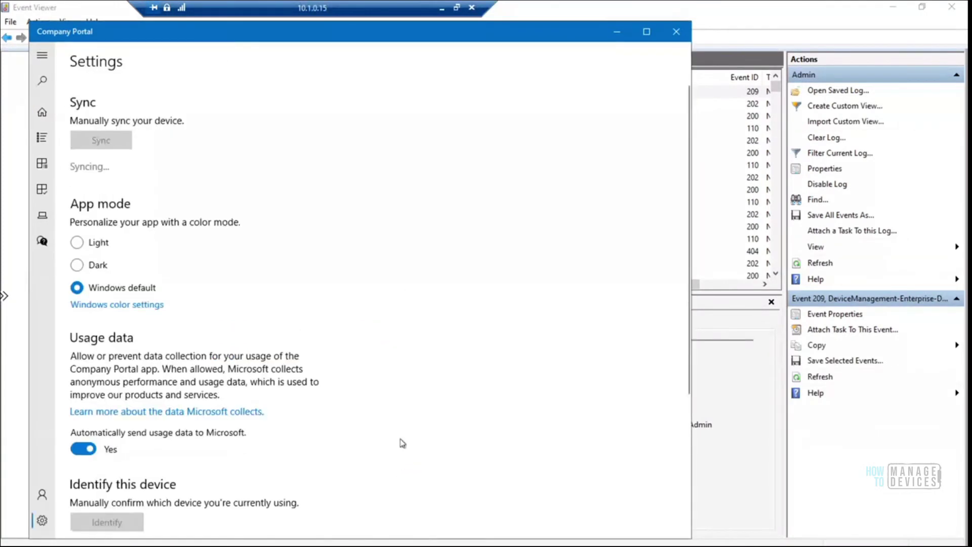
{"action": "left_click", "coordinate": [619, 34]}
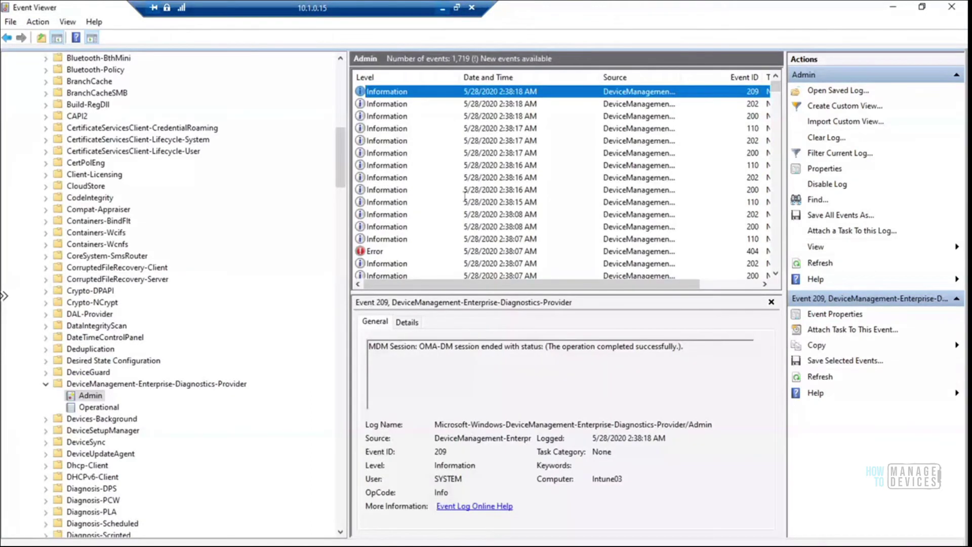
Minimize the 10.1.0.15 session, show the desktop, and try to connect with the MDM Only AADR.rdp file
{"action": "left_click", "coordinate": [441, 9]}
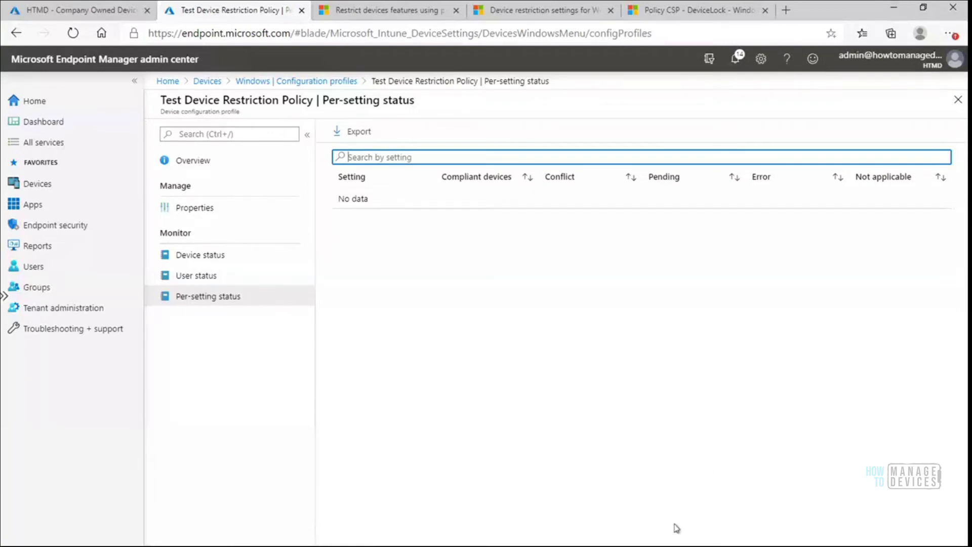
{"action": "right_click", "coordinate": [658, 546]}
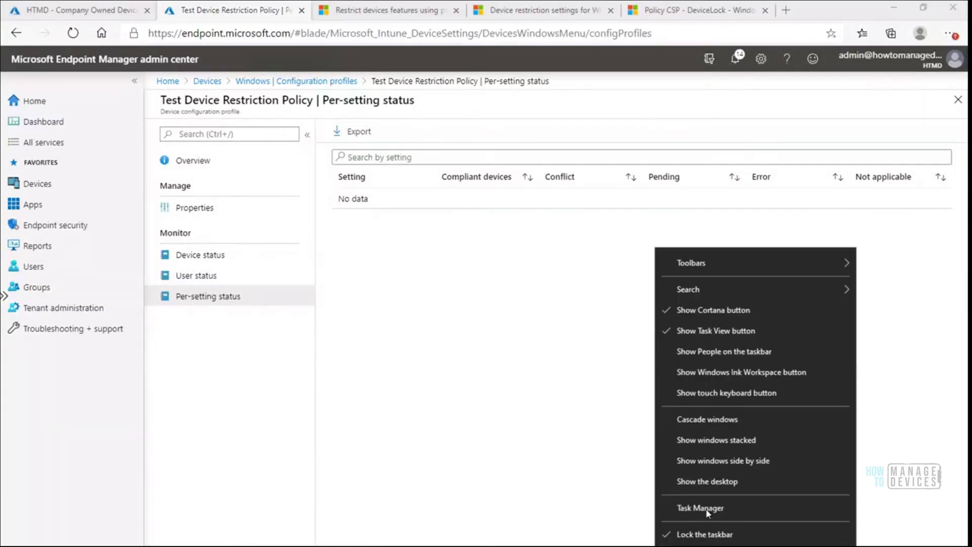
{"action": "left_click", "coordinate": [713, 483]}
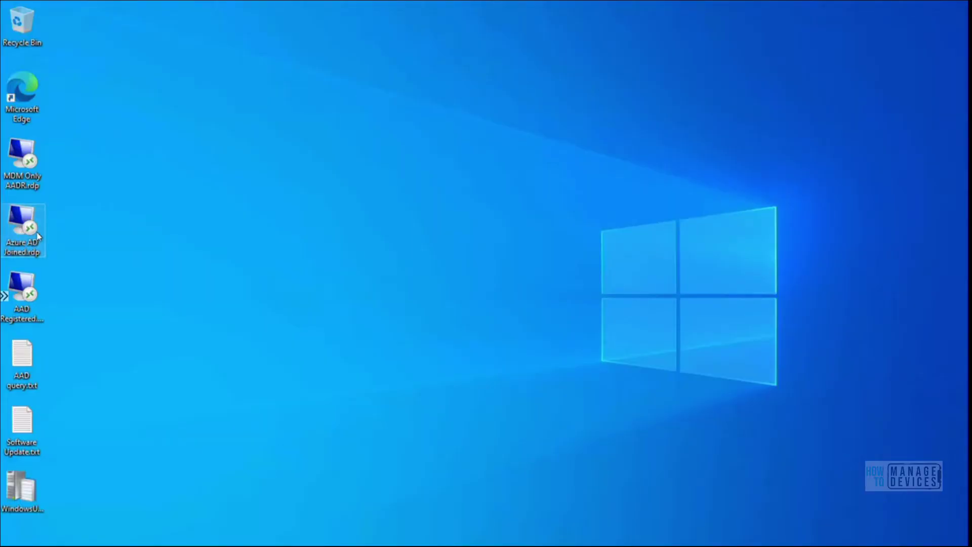
{"action": "double_click", "coordinate": [33, 181]}
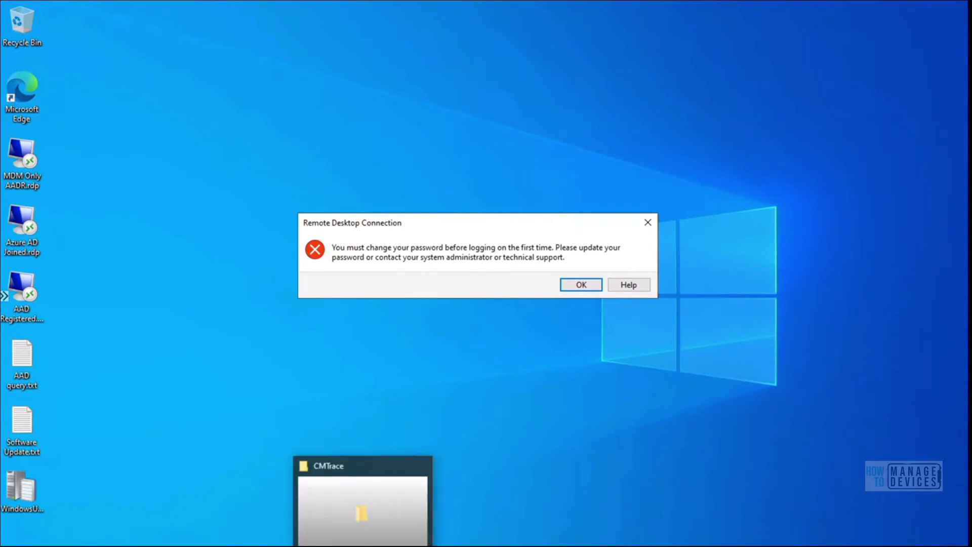
{"action": "mouse_move", "coordinate": [330, 544]}
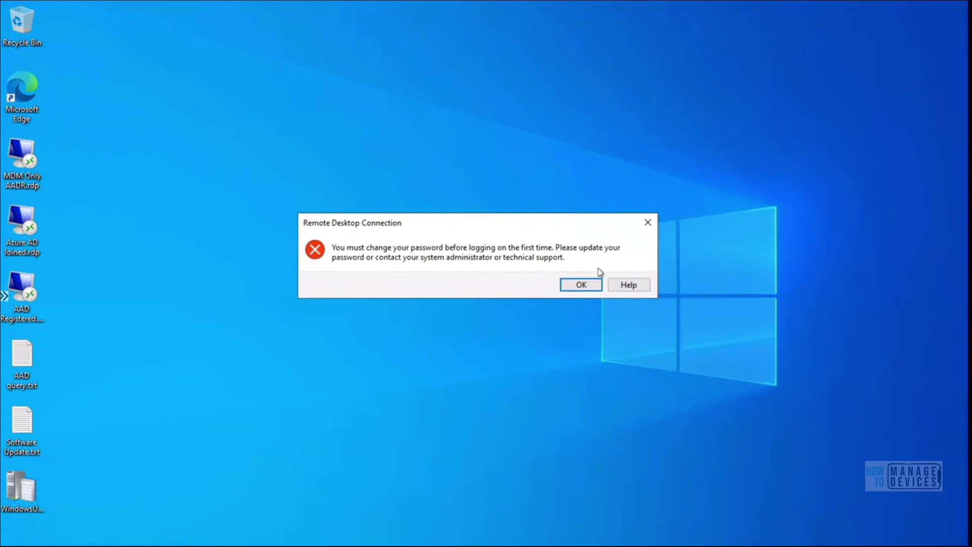
{"action": "left_click", "coordinate": [581, 285]}
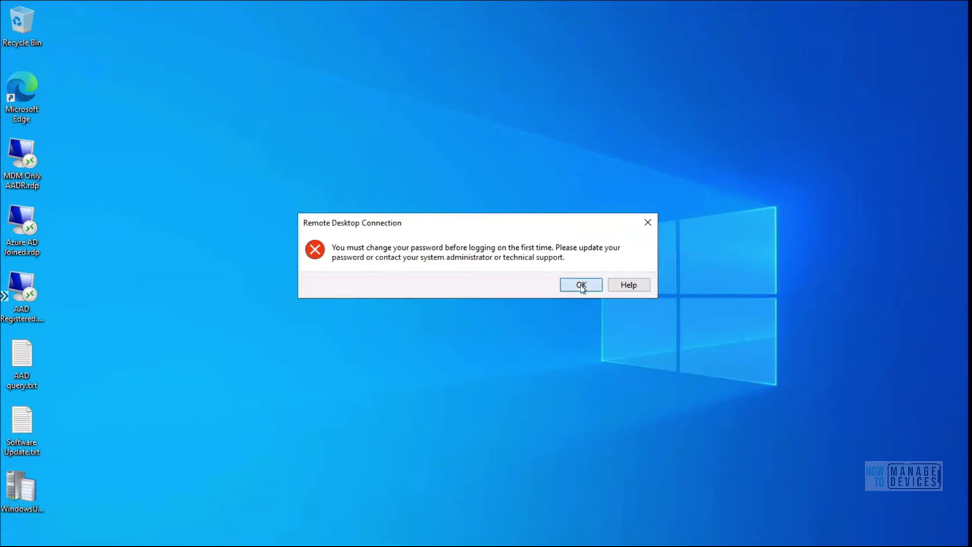
Open the MDM Only AADR.rdp file for editing and check its saved credentials and computer address
{"action": "right_click", "coordinate": [23, 172]}
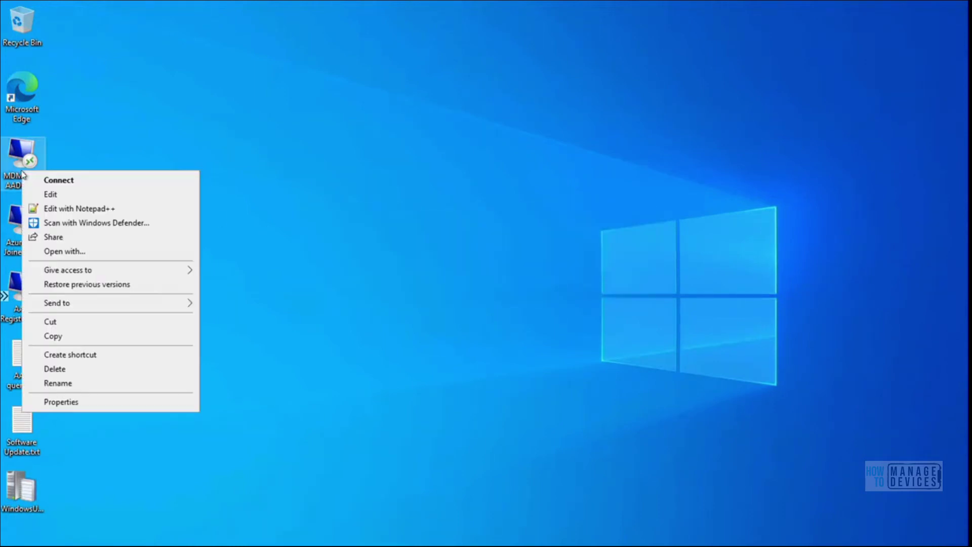
{"action": "left_click", "coordinate": [50, 195]}
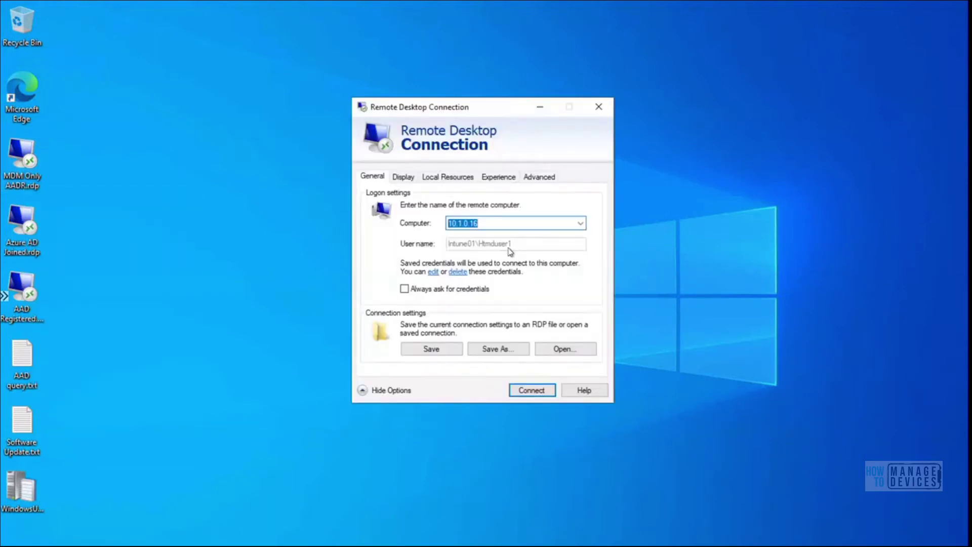
{"action": "left_click", "coordinate": [433, 272]}
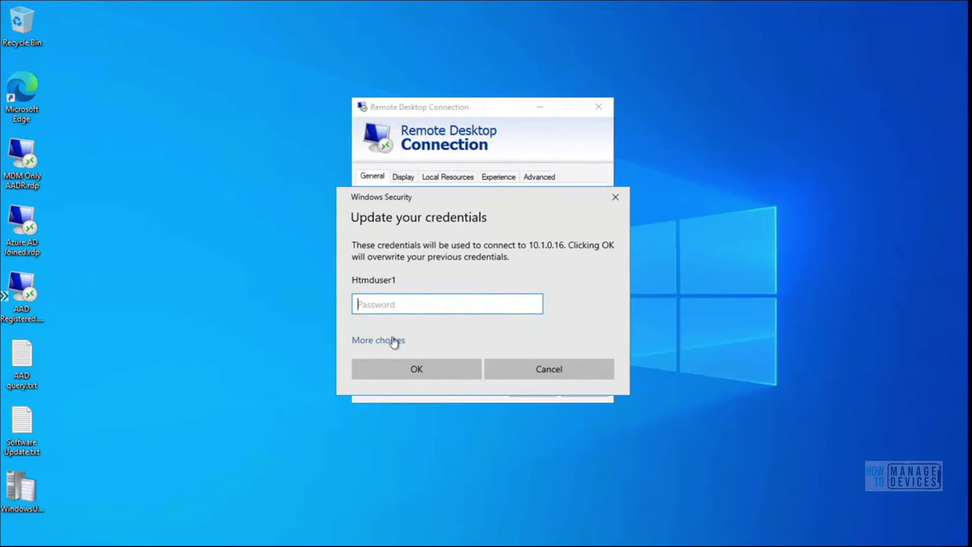
{"action": "left_click", "coordinate": [542, 375]}
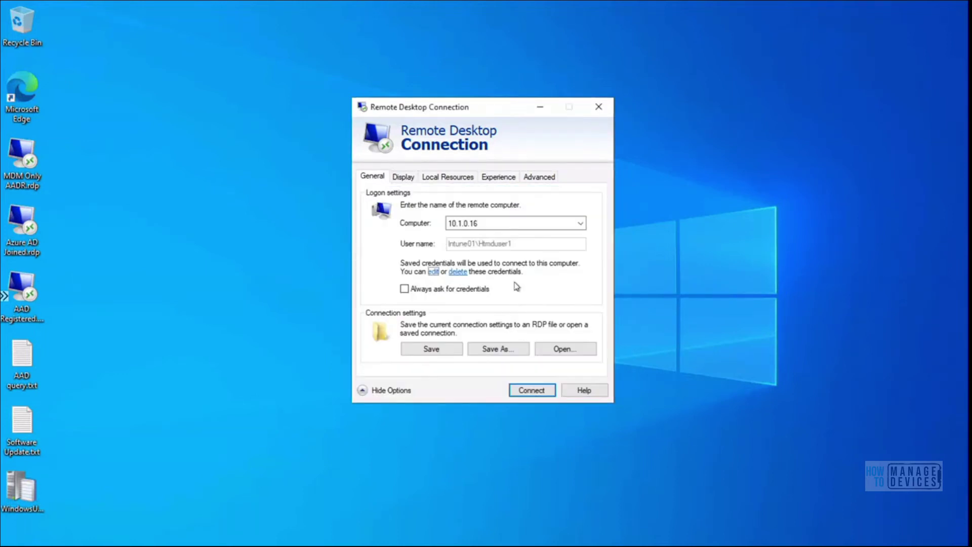
{"action": "left_click", "coordinate": [492, 224]}
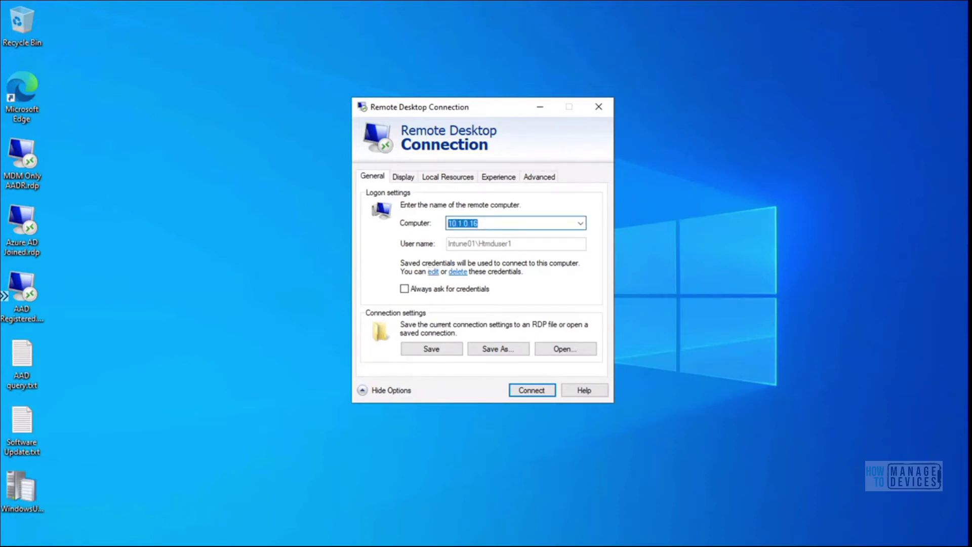
Launch mstsc beside the existing connection window, set the computer to 10.1.0.16, and delete its saved credentials
{"action": "key", "text": "super+x"}
{"action": "left_click", "coordinate": [59, 501]}
{"action": "type", "text": "mstsc"}
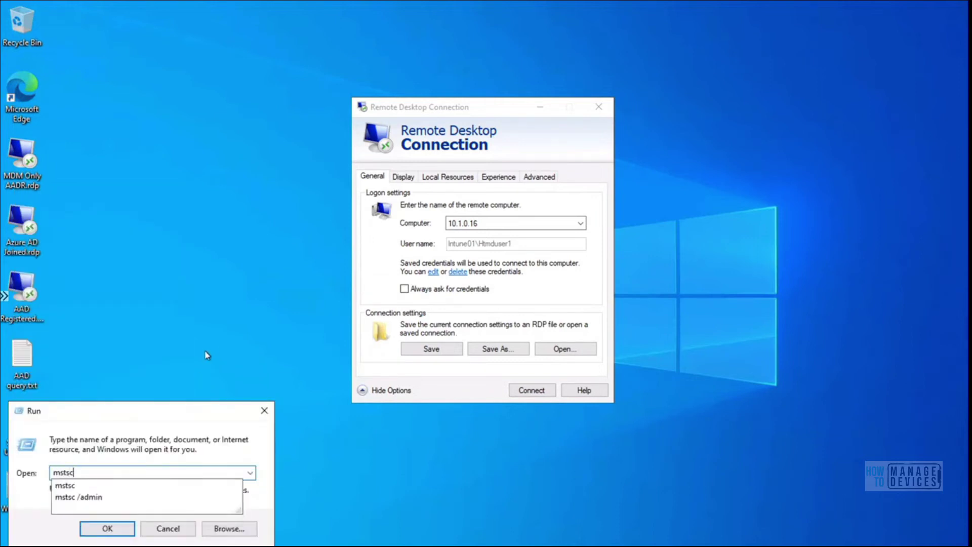
{"action": "key", "text": "Return"}
{"action": "left_click_drag", "start_coordinate": [457, 108], "coordinate": [717, 109]}
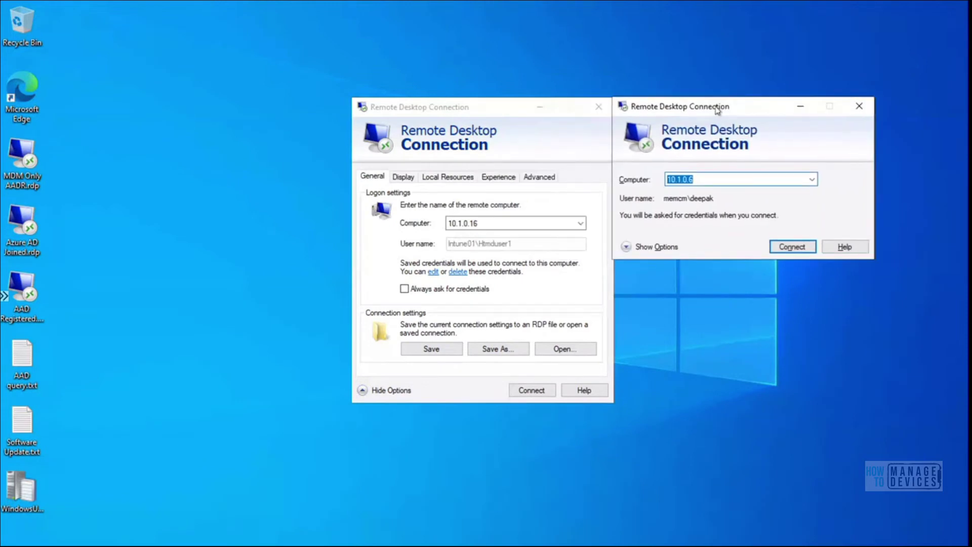
{"action": "type", "text": "10.1.0.16"}
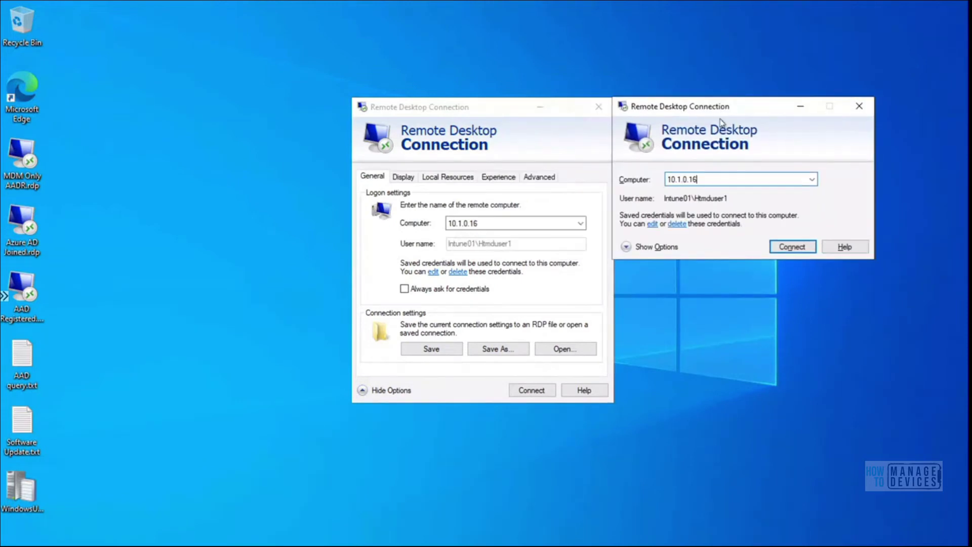
{"action": "left_click", "coordinate": [676, 224]}
{"action": "left_click", "coordinate": [518, 284]}
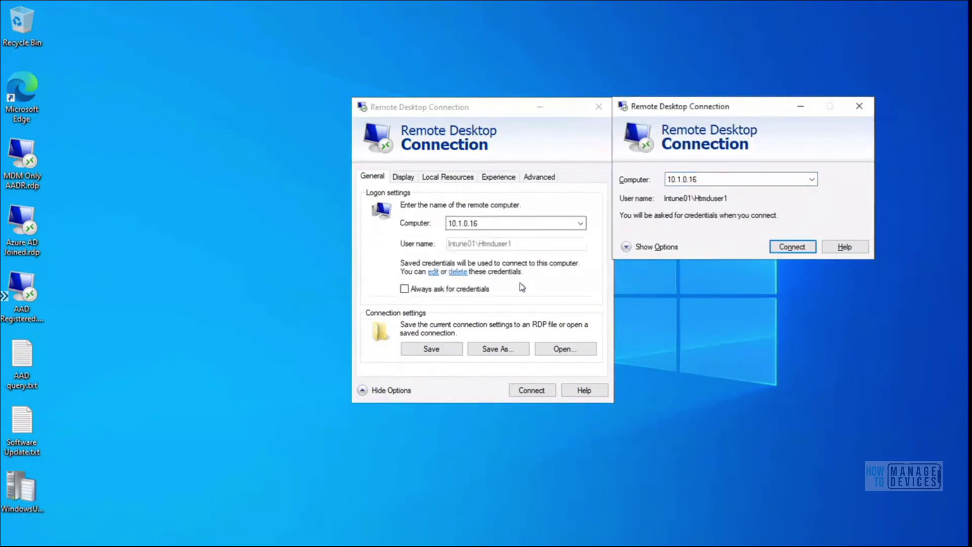
Try to connect to 10.1.0.16 with the already listed account by entering its password
{"action": "left_click", "coordinate": [792, 247]}
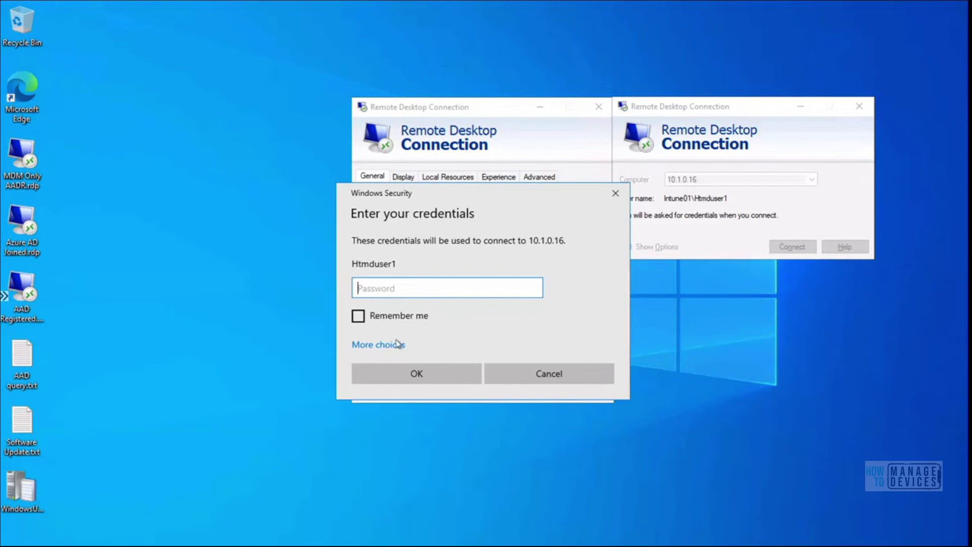
{"action": "left_click", "coordinate": [393, 345]}
{"action": "left_click", "coordinate": [436, 410]}
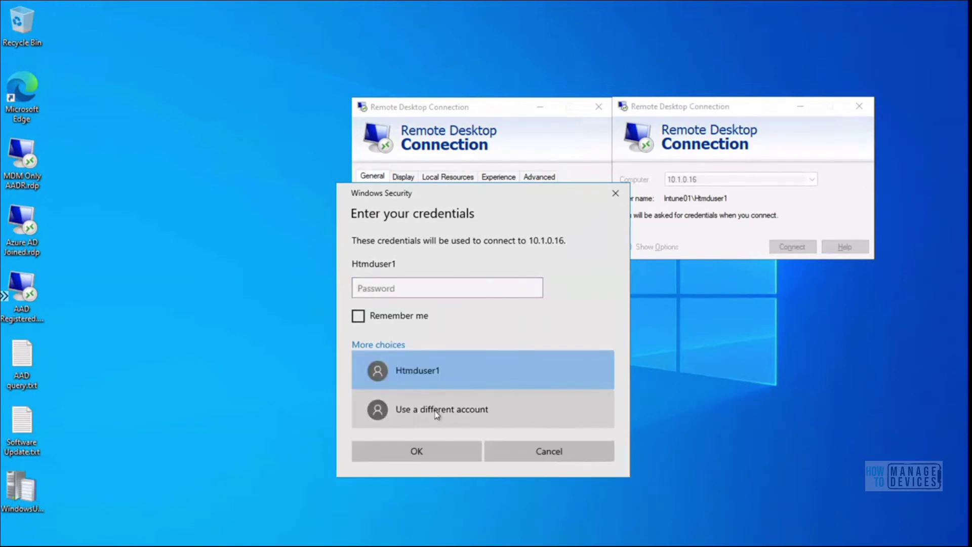
{"action": "left_click", "coordinate": [428, 379]}
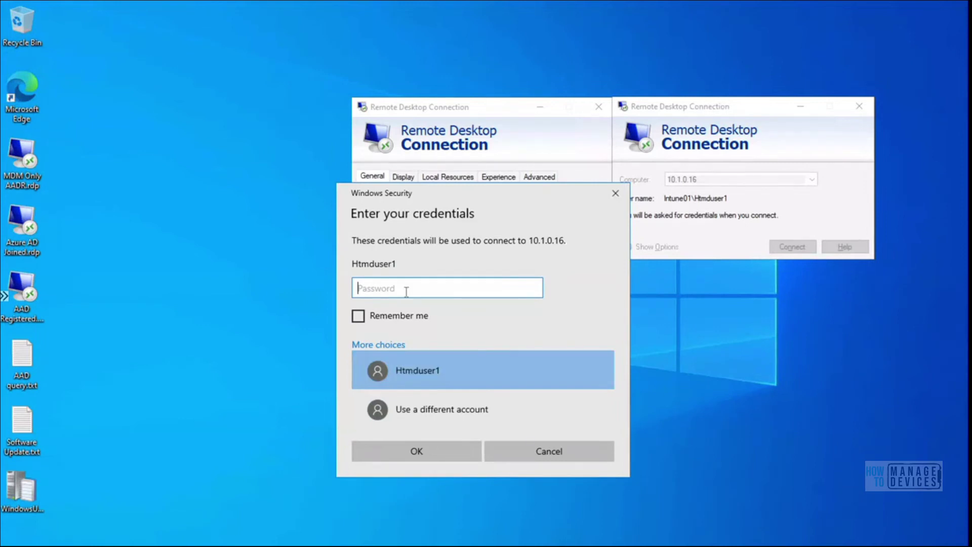
{"action": "type", "text": "••••••"}
{"action": "left_click", "coordinate": [413, 455]}
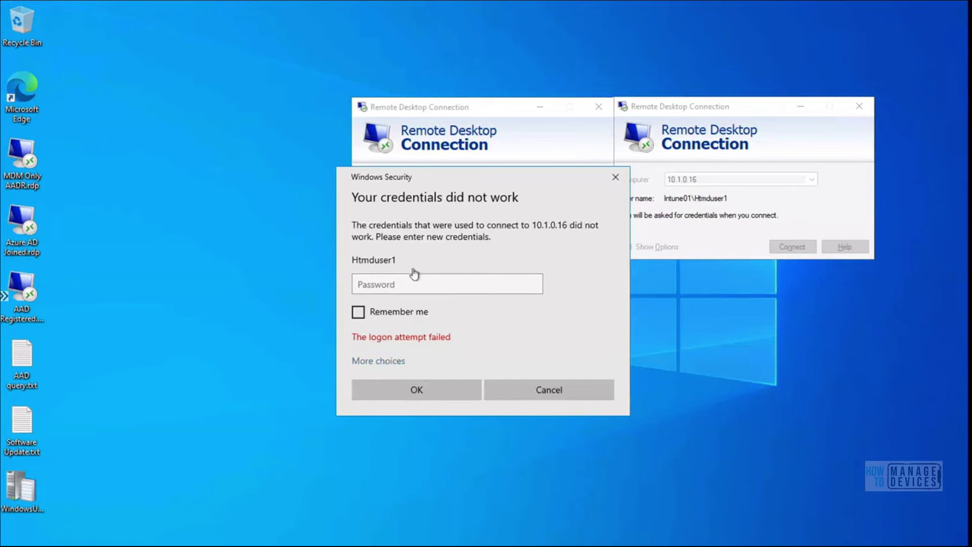
Choose a different account in the 10.1.0.16 credentials prompt and move the prompt away from the connection window showing the user name
{"action": "left_click", "coordinate": [384, 361]}
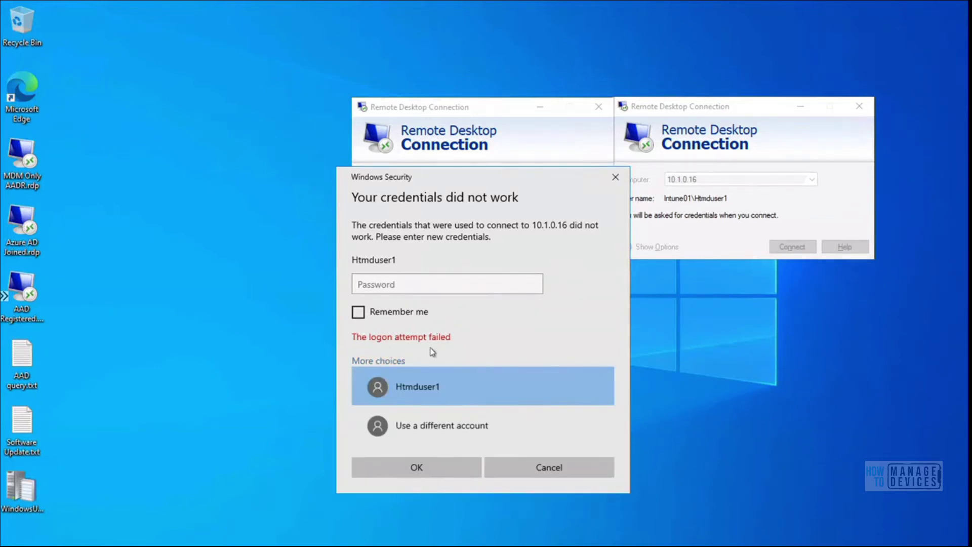
{"action": "left_click", "coordinate": [429, 430]}
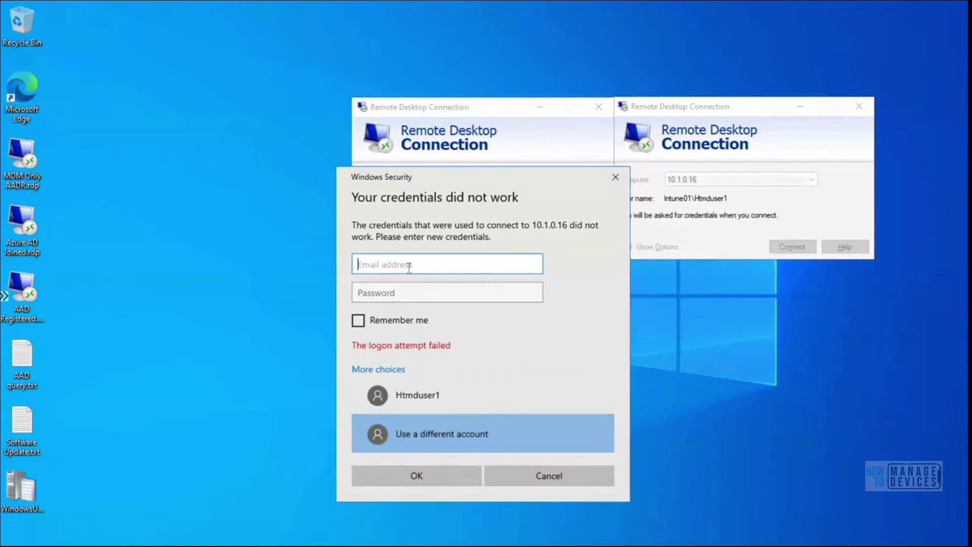
{"action": "left_click_drag", "start_coordinate": [455, 178], "coordinate": [300, 59]}
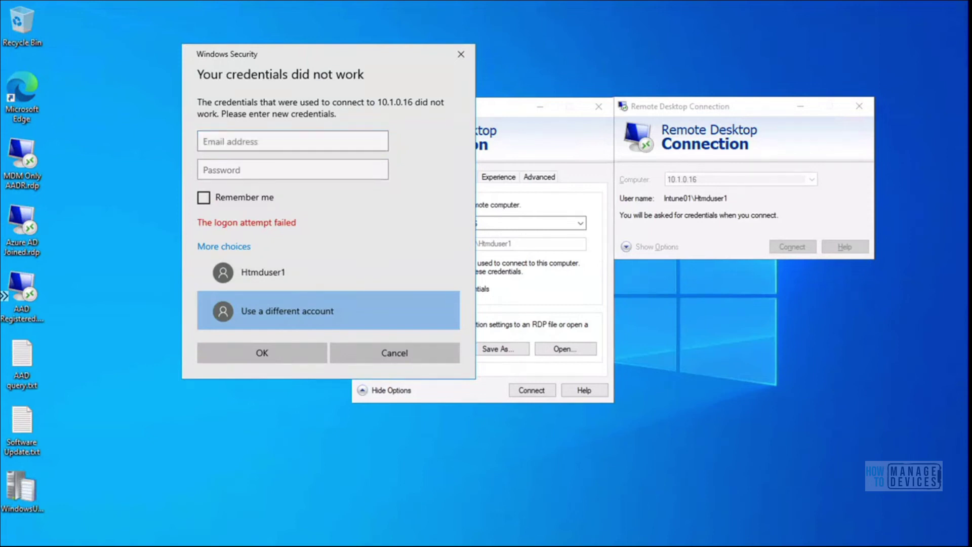
Return to the 10.1.0.15 session, refresh the DeviceManagement-Enterprise-Diagnostics-Provider Admin log, and select its newest event
{"action": "mouse_move", "coordinate": [584, 545]}
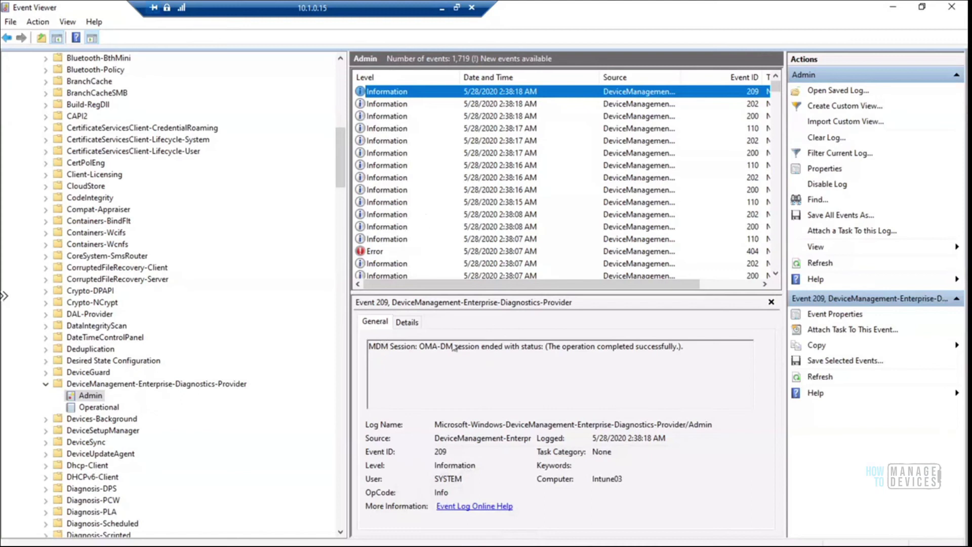
{"action": "right_click", "coordinate": [87, 399]}
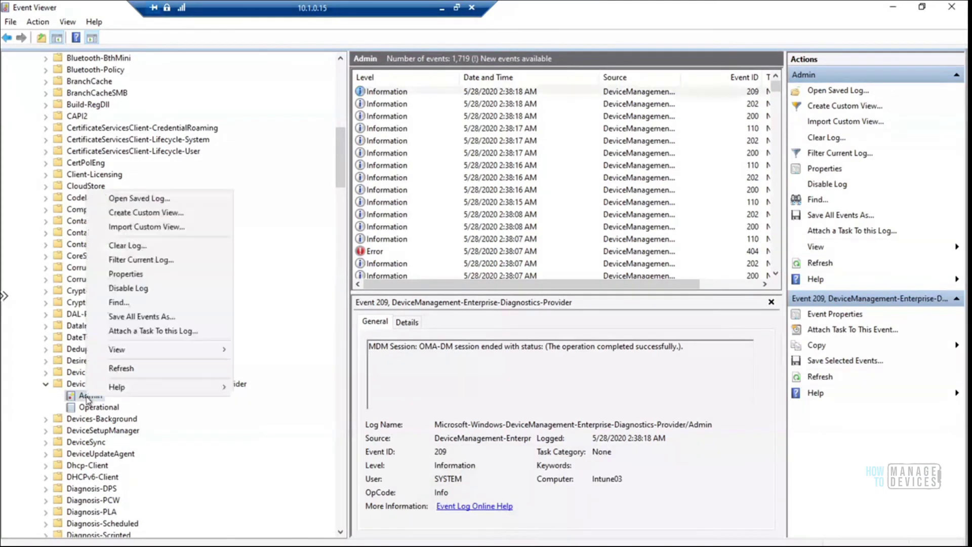
{"action": "left_click", "coordinate": [129, 374]}
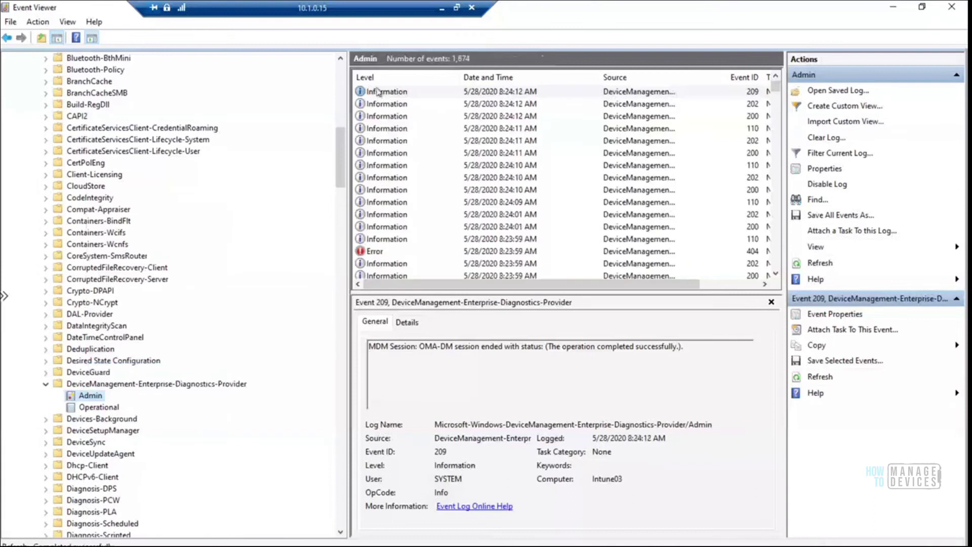
{"action": "left_click", "coordinate": [381, 95]}
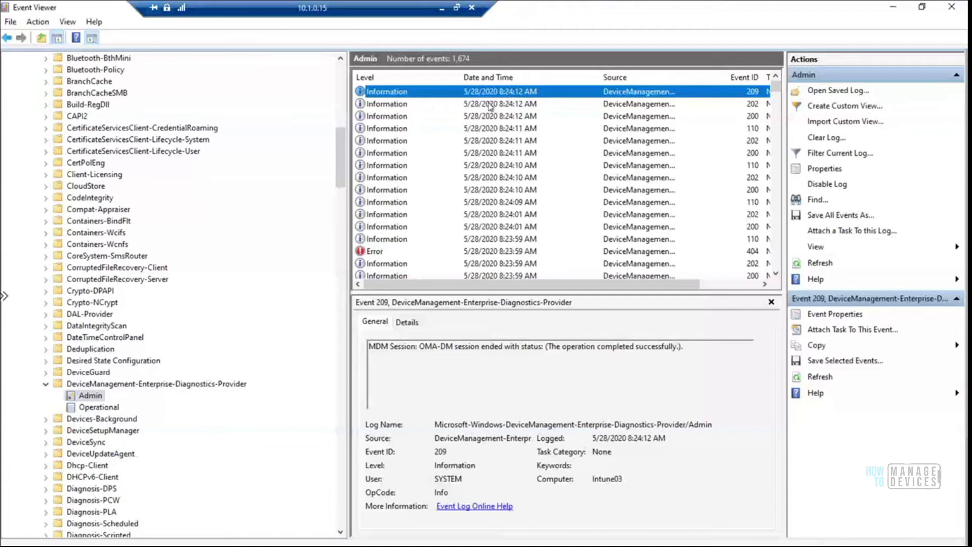
Examine the error event 404, highlight FakePolicy in its CSP URI, and review the newer events above it one by one
{"action": "left_click", "coordinate": [477, 252]}
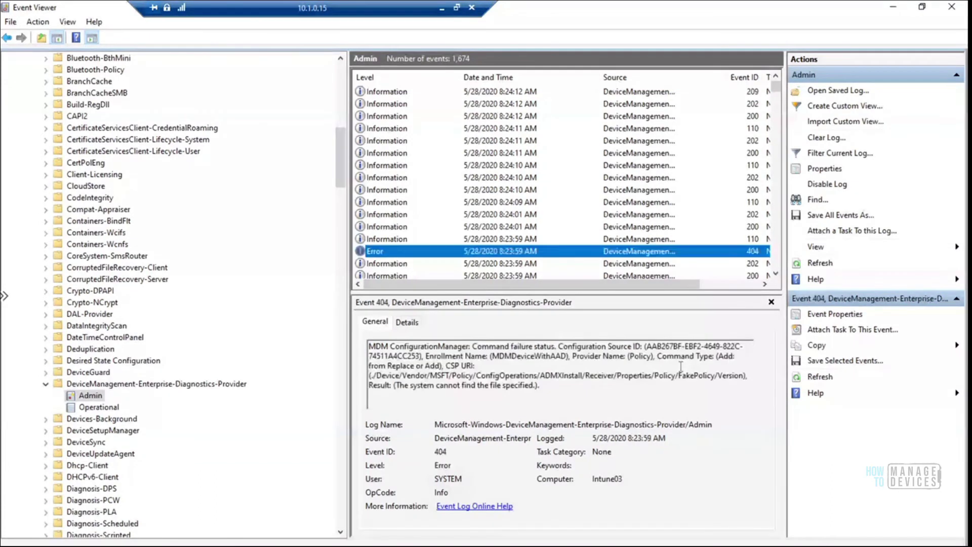
{"action": "left_click_drag", "start_coordinate": [680, 377], "coordinate": [718, 378]}
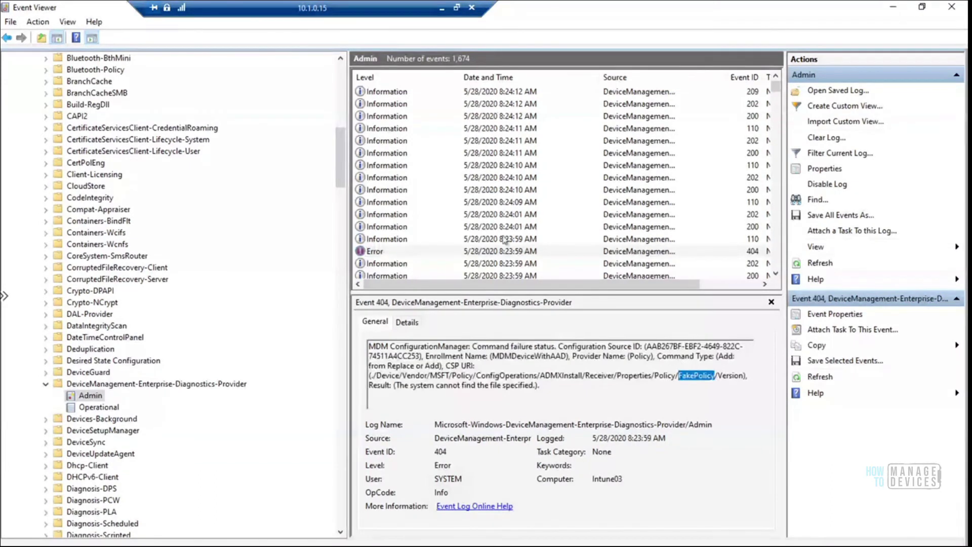
{"action": "left_click", "coordinate": [505, 239]}
{"action": "key", "text": "Up"}
{"action": "key", "text": "Up"}
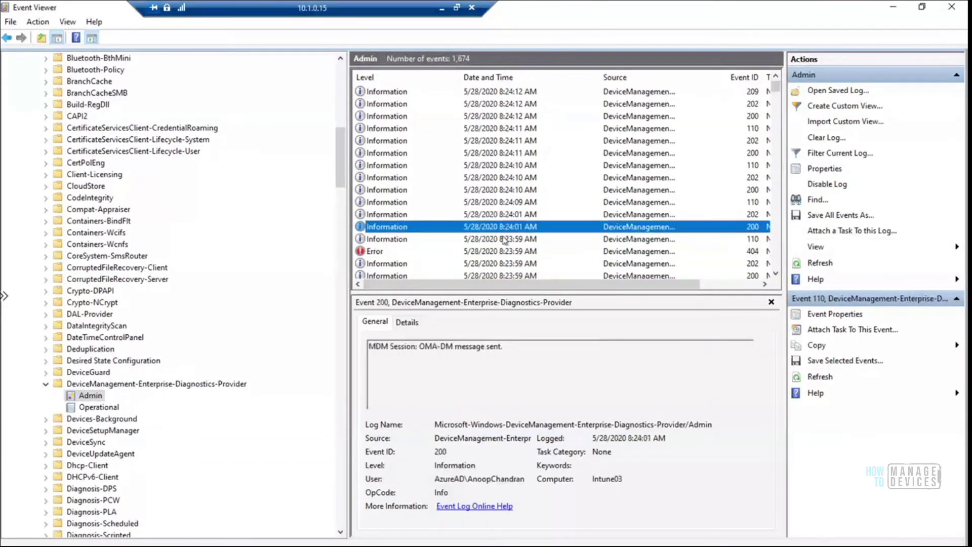
{"action": "key", "text": "Up"}
{"action": "key", "text": "Up"}
{"action": "key", "text": "Up"}
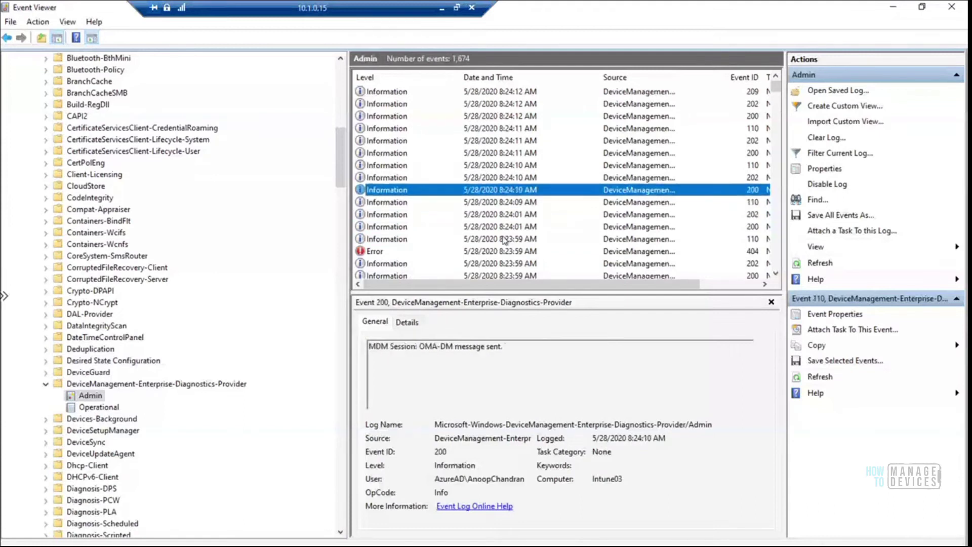
{"action": "key", "text": "Up"}
{"action": "key", "text": "Up"}
{"action": "key", "text": "Up"}
{"action": "key", "text": "Up"}
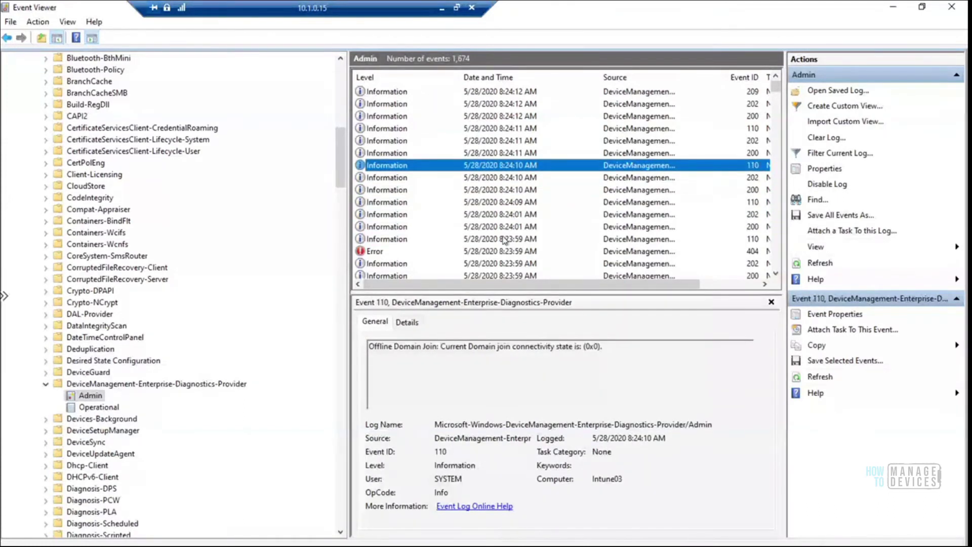
{"action": "key", "text": "Up"}
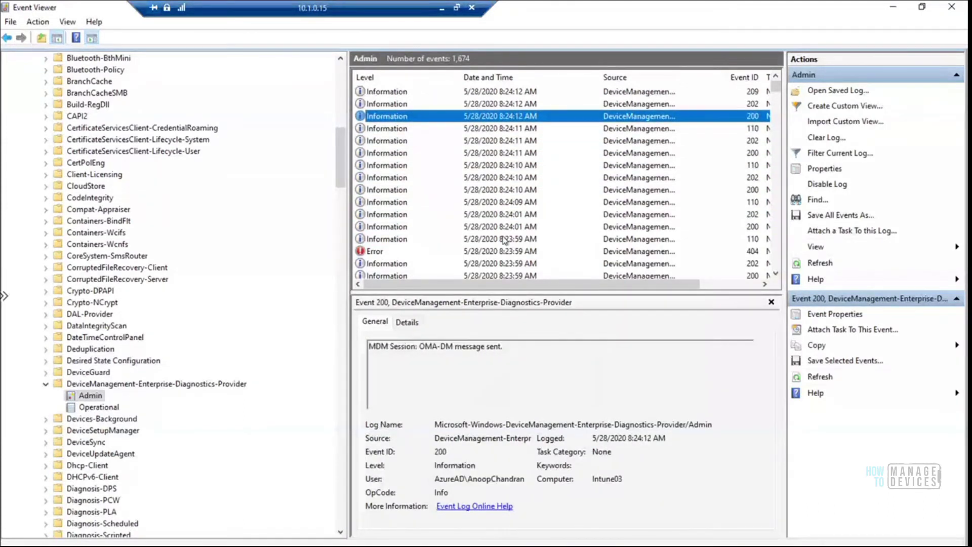
{"action": "key", "text": "Up"}
{"action": "key", "text": "Up"}
Review the Admin log's events one by one down to the entries just below the error event 404
{"action": "key", "text": "Down"}
{"action": "key", "text": "Down"}
{"action": "key", "text": "Down"}
{"action": "key", "text": "Down"}
{"action": "key", "text": "Down"}
{"action": "key", "text": "Down"}
{"action": "key", "text": "Down"}
{"action": "key", "text": "Down"}
{"action": "key", "text": "Down"}
{"action": "key", "text": "Down"}
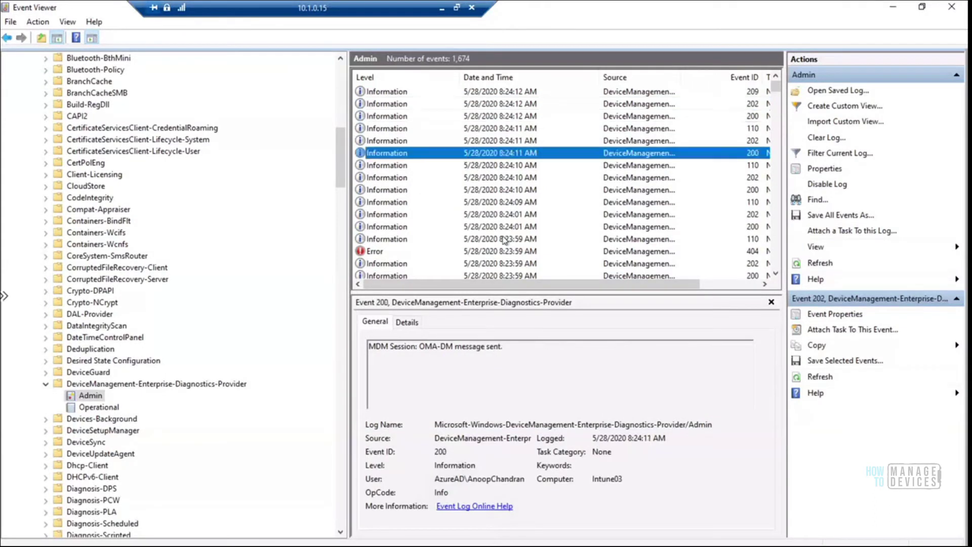
{"action": "key", "text": "Down"}
{"action": "key", "text": "Down"}
{"action": "key", "text": "Down"}
{"action": "key", "text": "Down"}
{"action": "key", "text": "Down"}
{"action": "key", "text": "Down"}
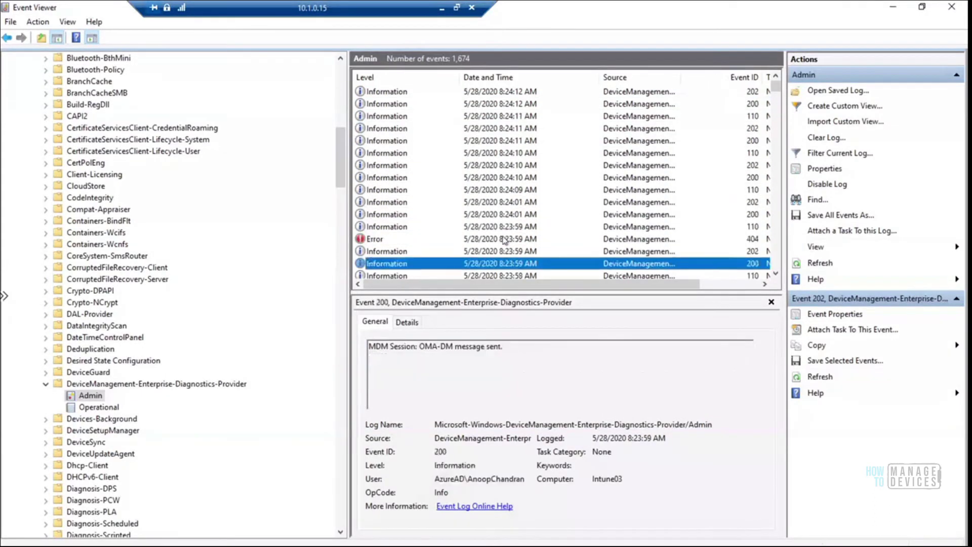
{"action": "key", "text": "Up"}
{"action": "key", "text": "Up"}
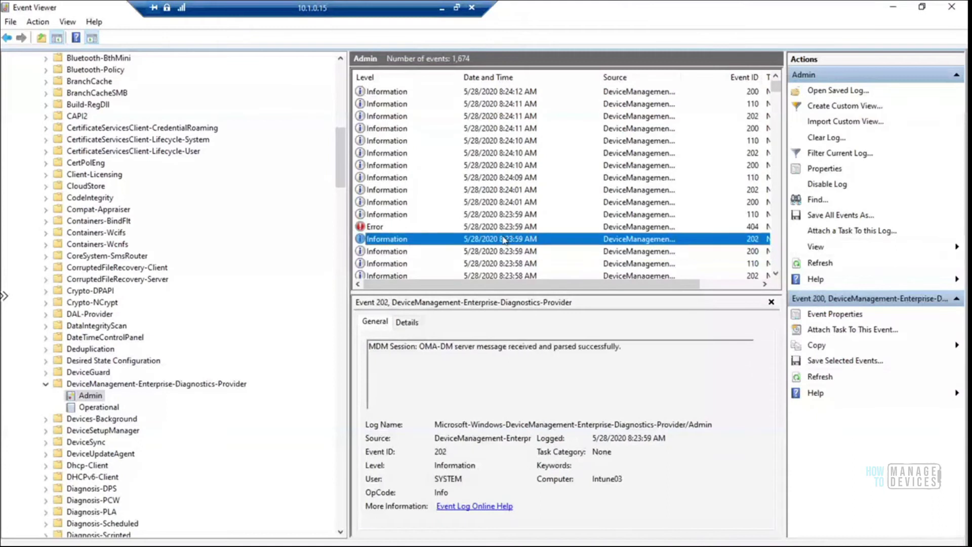
Review the older Admin log events one by one down to the first event 813 and highlight its ConfigureOpenMicrosoftEdgeWith policy name
{"action": "key", "text": "Down"}
{"action": "key", "text": "Down"}
{"action": "key", "text": "Down"}
{"action": "key", "text": "Down"}
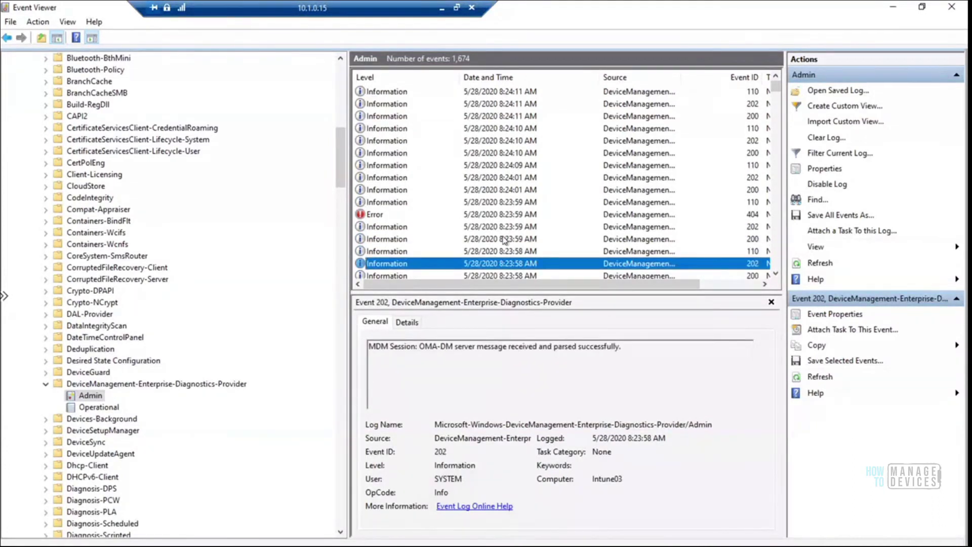
{"action": "key", "text": "Down"}
{"action": "key", "text": "Down"}
{"action": "key", "text": "Down"}
{"action": "key", "text": "Down"}
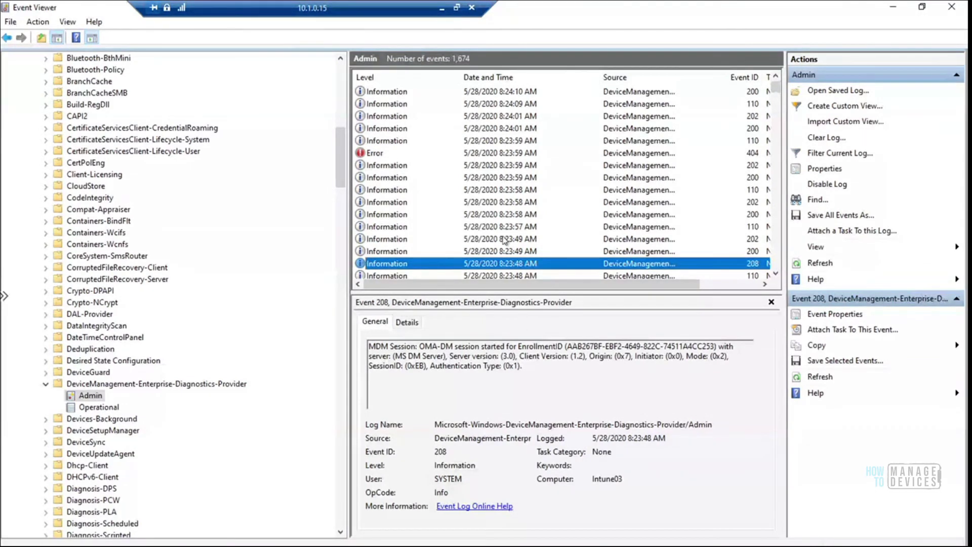
{"action": "key", "text": "Down"}
{"action": "key", "text": "Down"}
{"action": "key", "text": "Down"}
{"action": "key", "text": "Down"}
{"action": "key", "text": "Down"}
{"action": "key", "text": "Down"}
{"action": "key", "text": "Down"}
{"action": "key", "text": "Down"}
{"action": "key", "text": "Down"}
{"action": "key", "text": "Down"}
{"action": "key", "text": "Down"}
{"action": "key", "text": "Down"}
{"action": "key", "text": "Down"}
{"action": "key", "text": "Down"}
{"action": "key", "text": "Down"}
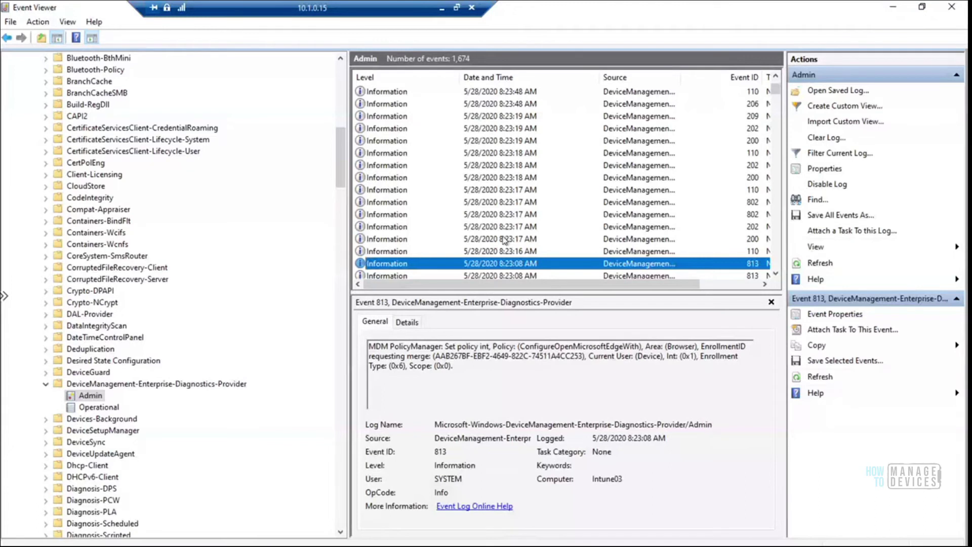
{"action": "left_click_drag", "start_coordinate": [520, 346], "coordinate": [639, 346]}
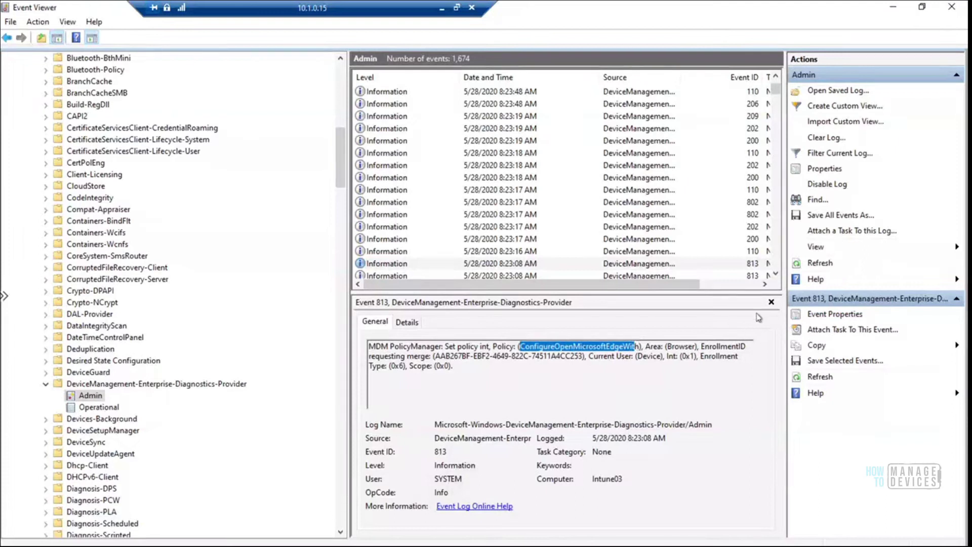
Open the next event 813 in the Admin log and highlight PUAProtection in its description
{"action": "left_click", "coordinate": [776, 274]}
{"action": "left_click", "coordinate": [776, 274]}
{"action": "left_click", "coordinate": [775, 274]}
{"action": "left_click", "coordinate": [775, 274]}
{"action": "left_click", "coordinate": [776, 274]}
{"action": "left_click", "coordinate": [775, 274]}
{"action": "left_click", "coordinate": [776, 274]}
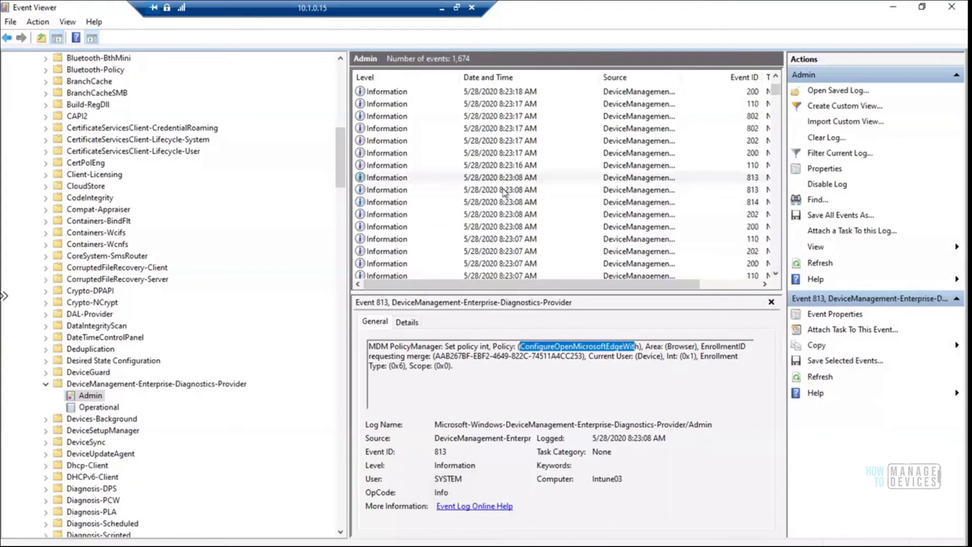
{"action": "left_click", "coordinate": [504, 192]}
{"action": "left_click", "coordinate": [523, 346]}
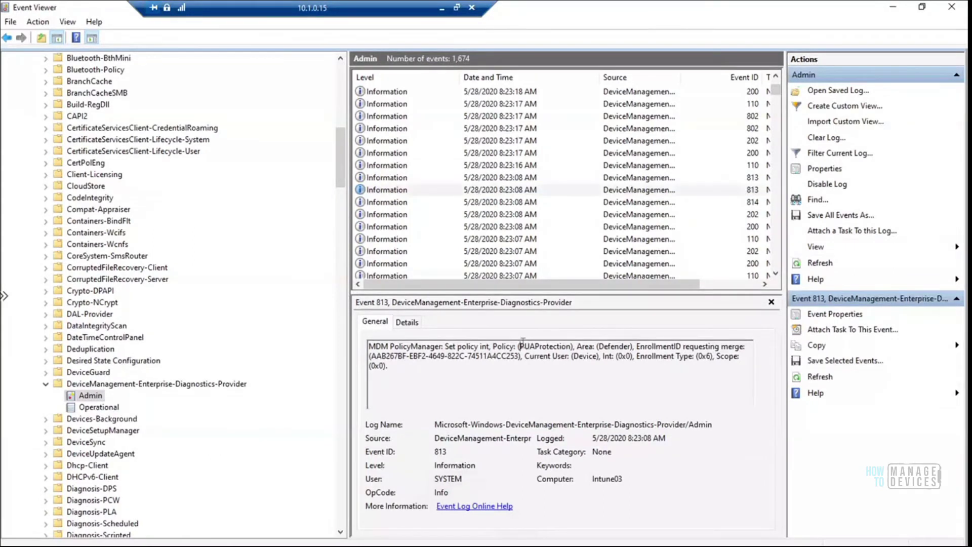
{"action": "left_click_drag", "start_coordinate": [523, 346], "coordinate": [567, 347]}
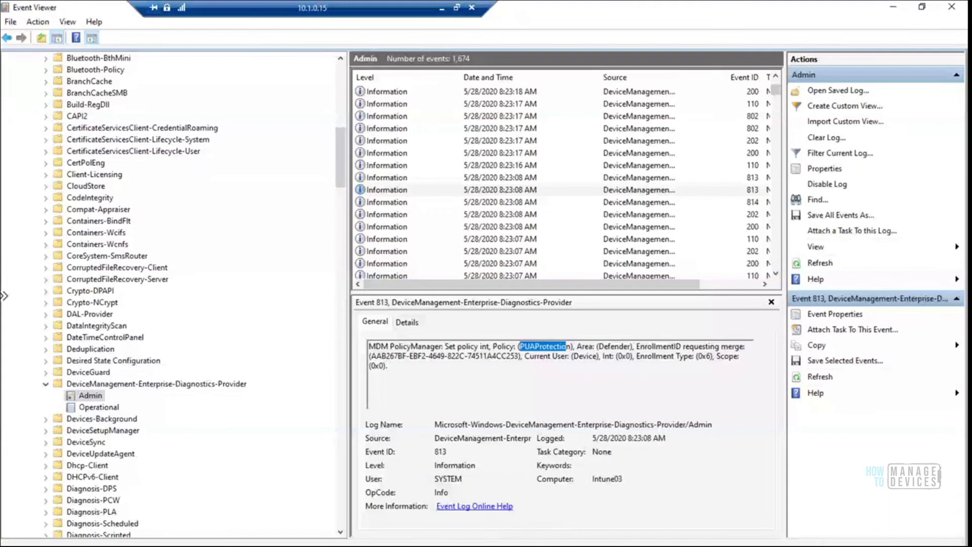
Switch to Registry Editor and view the values of the Update key under the AAB267BF provider's default\Device
{"action": "key", "text": "alt+Tab"}
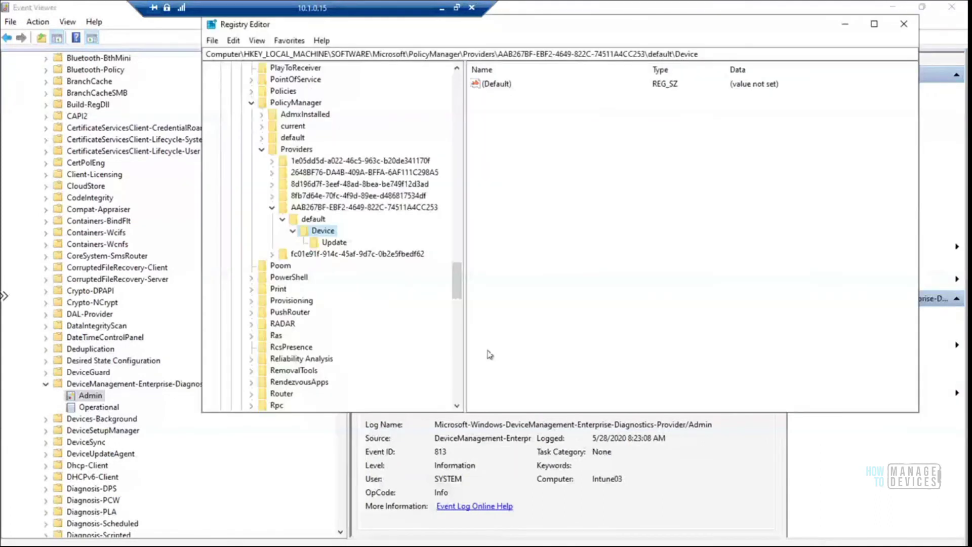
{"action": "left_click", "coordinate": [348, 241]}
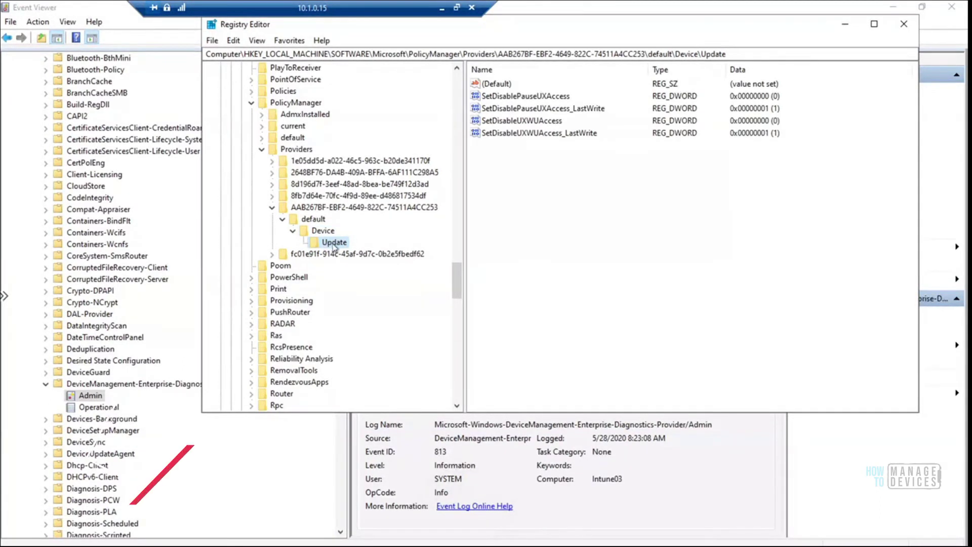
{"action": "left_click", "coordinate": [744, 54]}
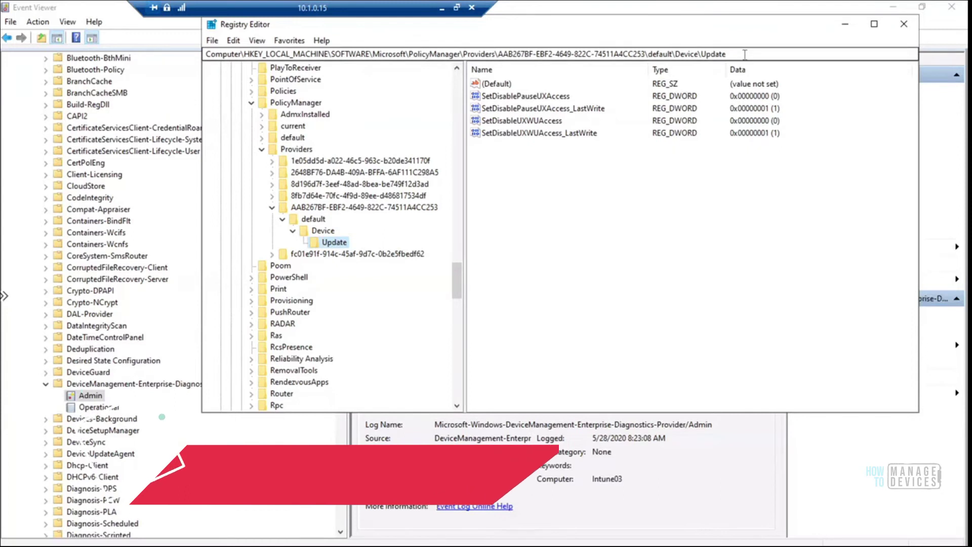
{"action": "type", "text": "\\"}
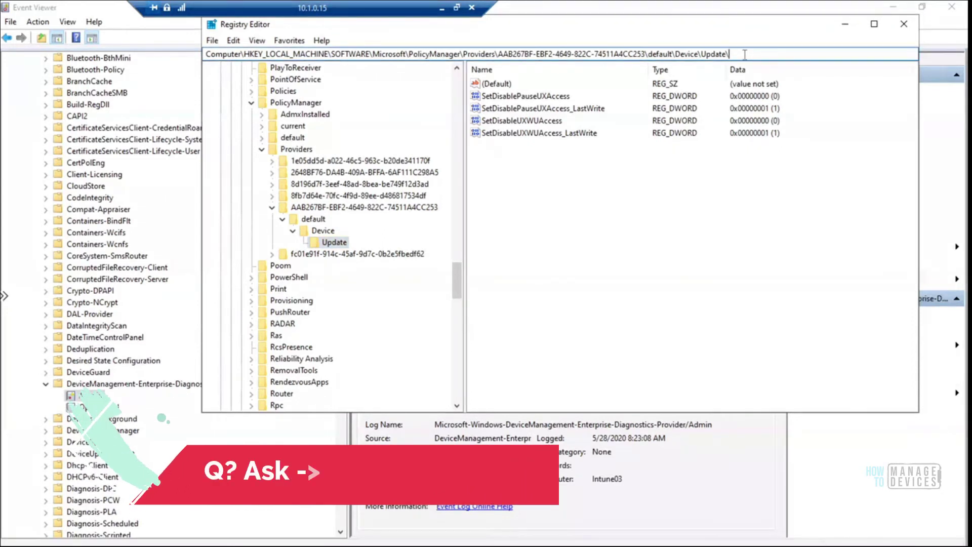
{"action": "key", "text": "BackSpace"}
{"action": "key", "text": "BackSpace"}
{"action": "key", "text": "BackSpace"}
{"action": "key", "text": "BackSpace"}
{"action": "key", "text": "BackSpace"}
{"action": "key", "text": "BackSpace"}
{"action": "key", "text": "BackSpace"}
{"action": "key", "text": "BackSpace"}
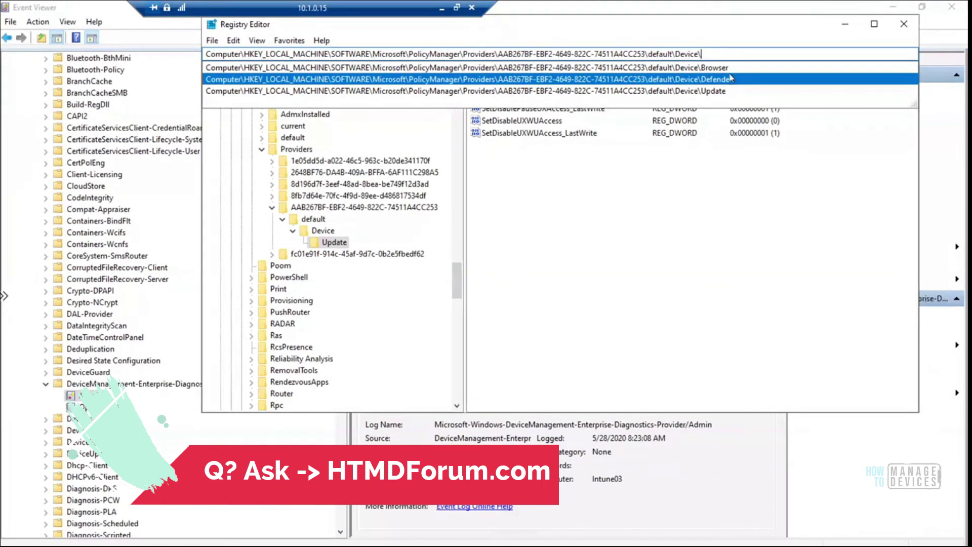
{"action": "key", "text": "Escape"}
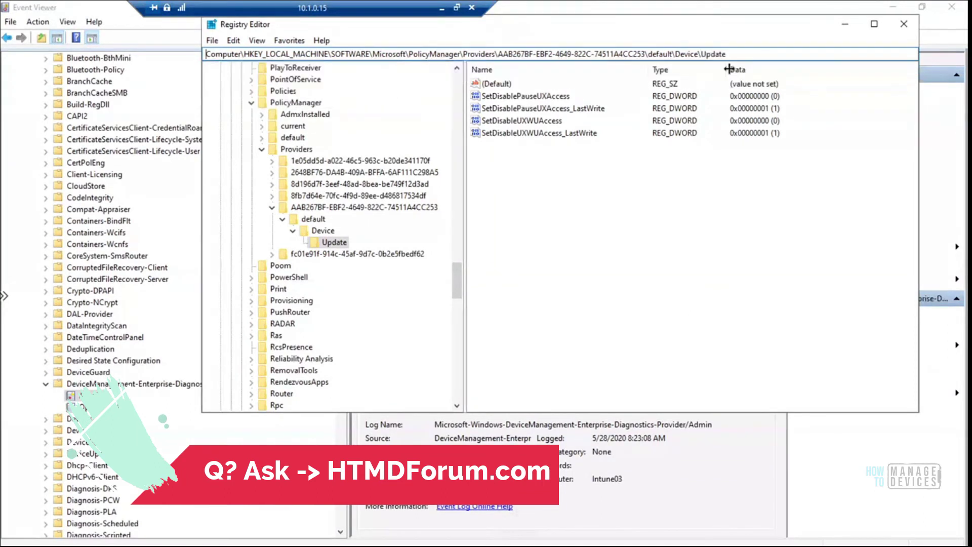
Try to go to the browser subkey of default\Device by replacing Update at the end of the registry path
{"action": "left_click", "coordinate": [749, 54]}
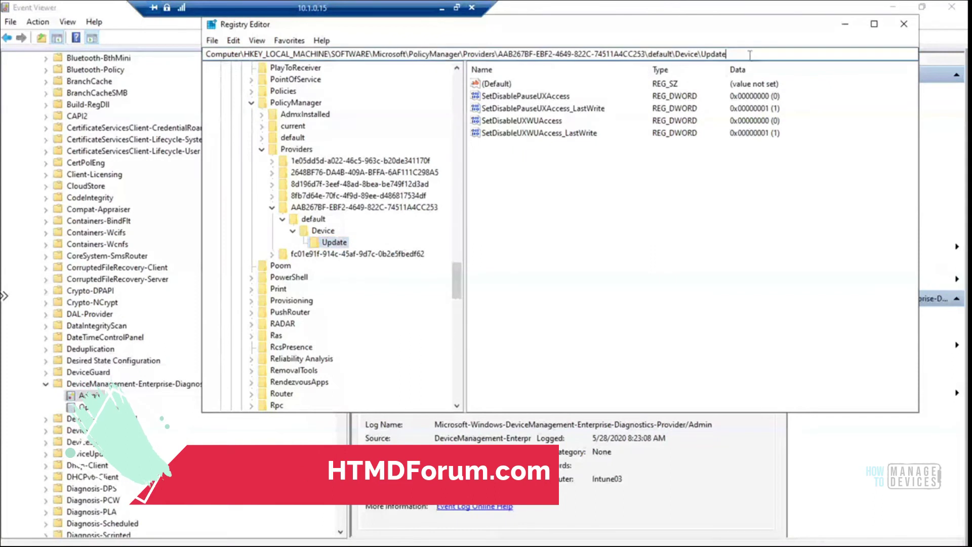
{"action": "key", "text": "BackSpace"}
{"action": "key", "text": "BackSpace"}
{"action": "key", "text": "BackSpace"}
{"action": "key", "text": "BackSpace"}
{"action": "key", "text": "BackSpace"}
{"action": "key", "text": "BackSpace"}
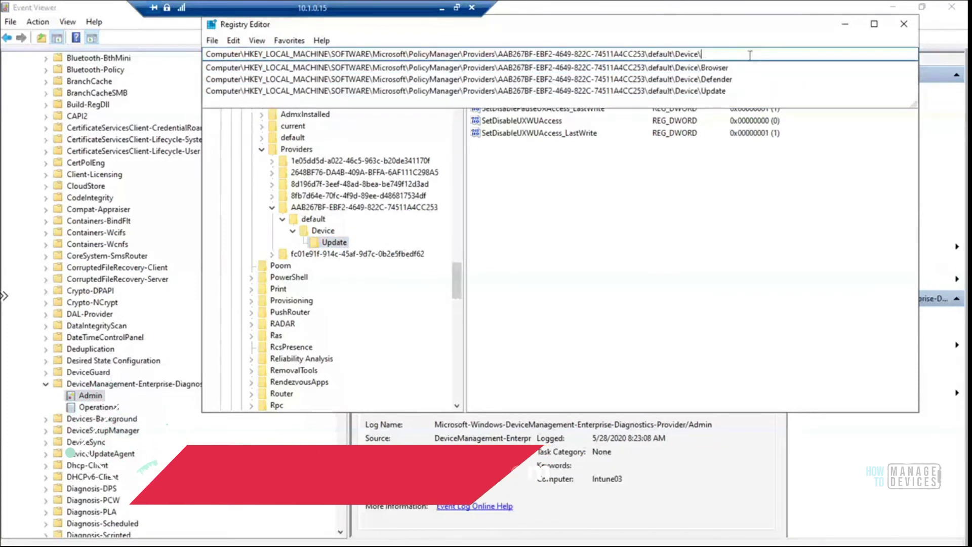
{"action": "type", "text": "browser"}
{"action": "key", "text": "Return"}
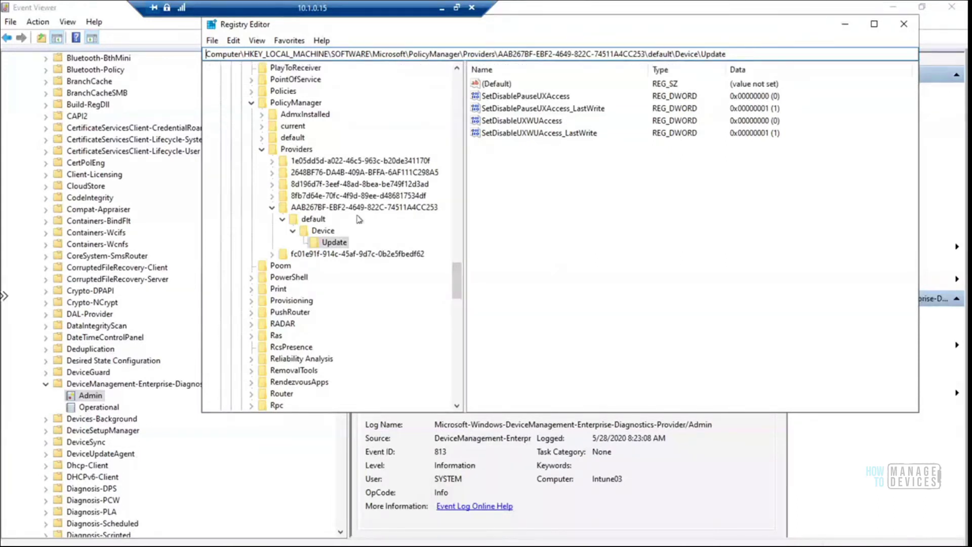
Refresh the registry view with the Device key selected and go to its Browser subkey
{"action": "left_click", "coordinate": [327, 231]}
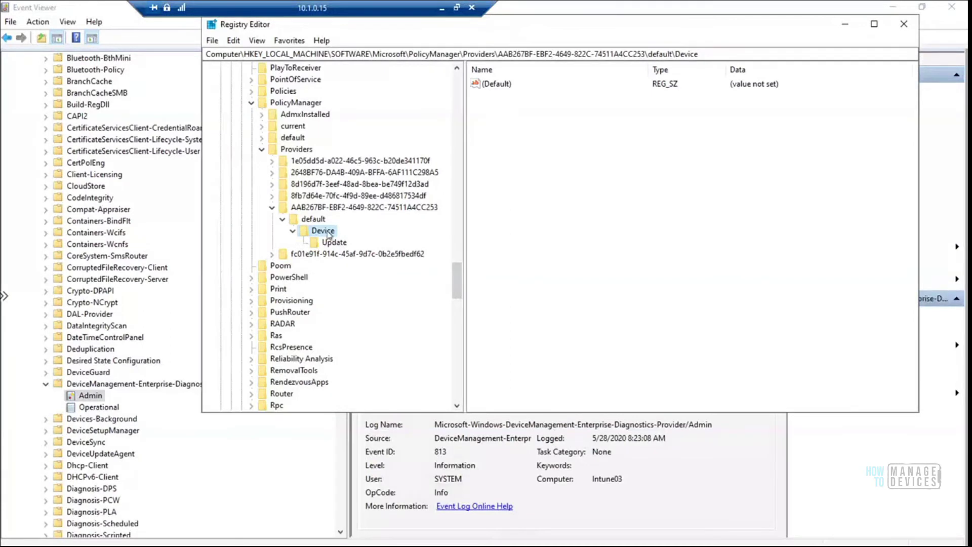
{"action": "left_click", "coordinate": [257, 41]}
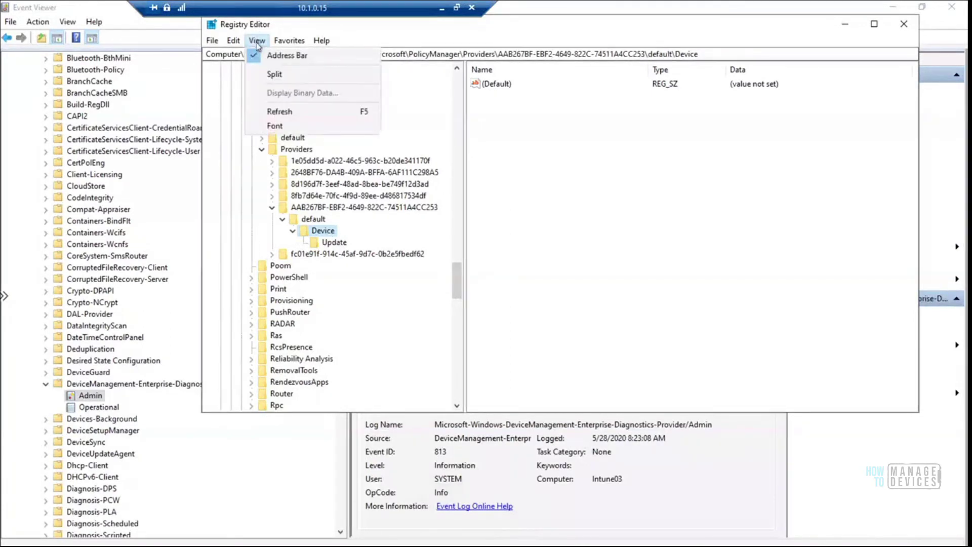
{"action": "left_click", "coordinate": [286, 113]}
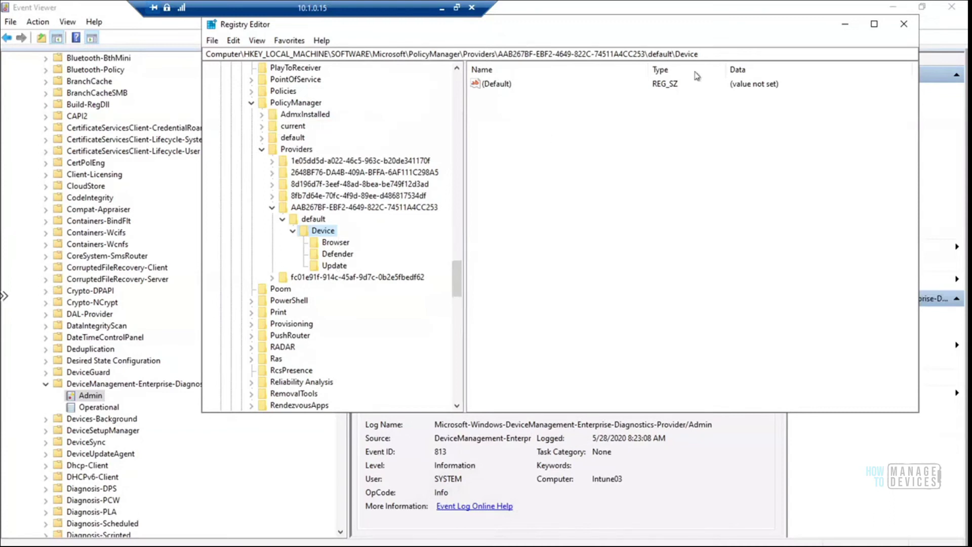
{"action": "left_click", "coordinate": [707, 53]}
{"action": "type", "text": "\\"}
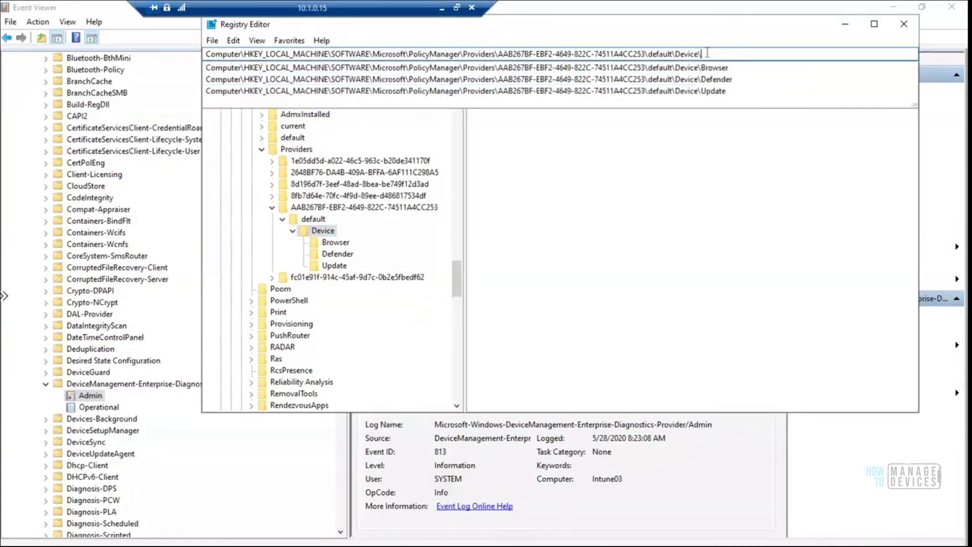
{"action": "key", "text": "Down"}
{"action": "key", "text": "Return"}
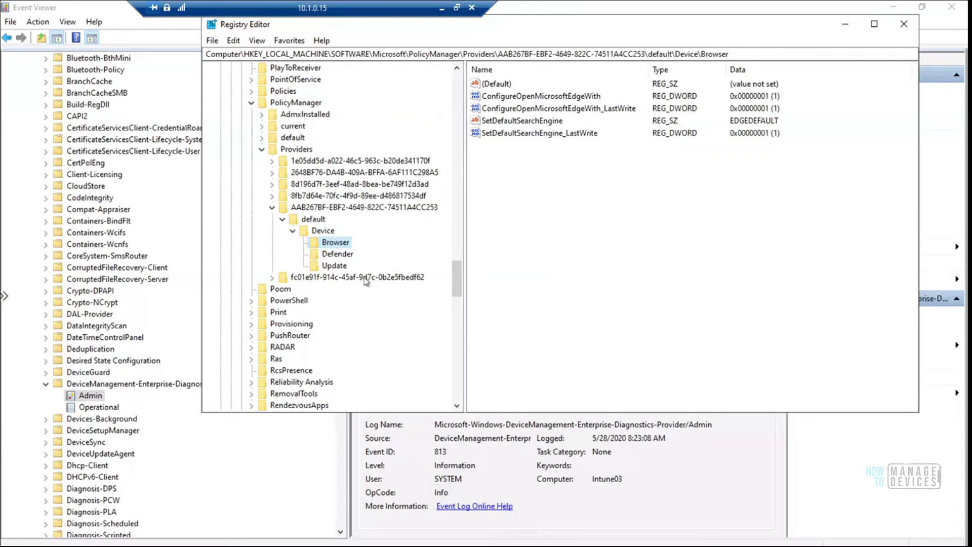
View the values of the Update and Defender subkeys under Device, finishing on Defender
{"action": "left_click", "coordinate": [346, 267]}
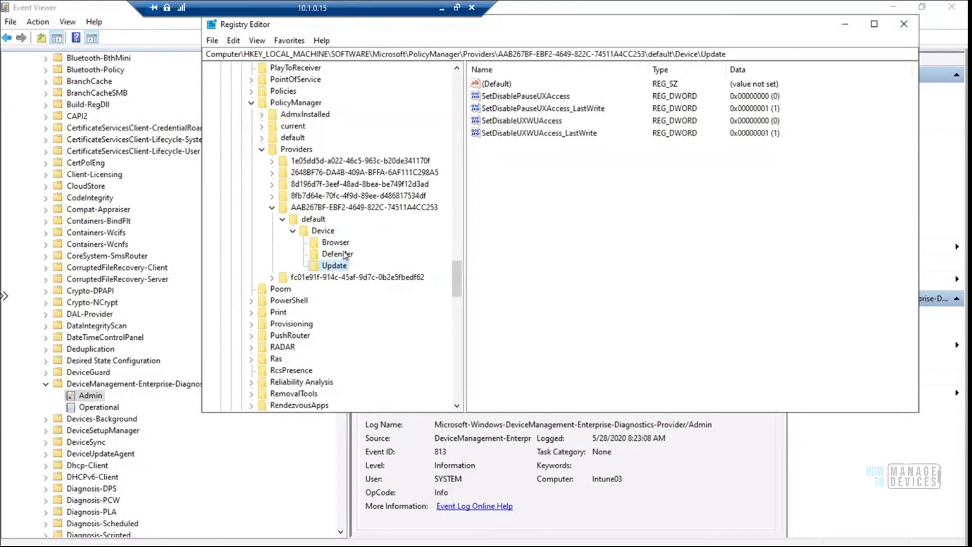
{"action": "left_click", "coordinate": [349, 256]}
{"action": "left_click", "coordinate": [343, 267]}
{"action": "left_click", "coordinate": [341, 255]}
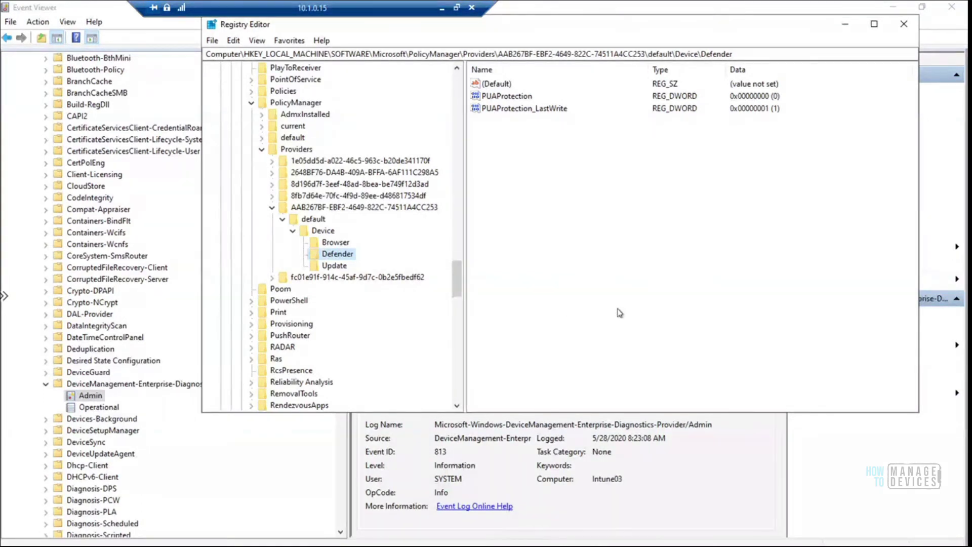
Minimize the remote sessions and close the 10.1.0.16 credentials prompt
{"action": "mouse_move", "coordinate": [313, 2]}
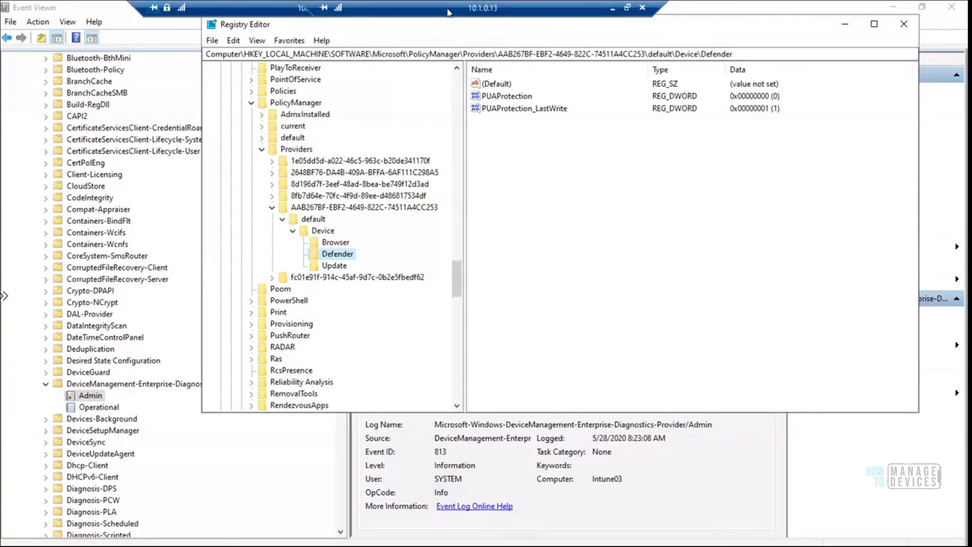
{"action": "left_click", "coordinate": [612, 10]}
{"action": "mouse_move", "coordinate": [442, 11]}
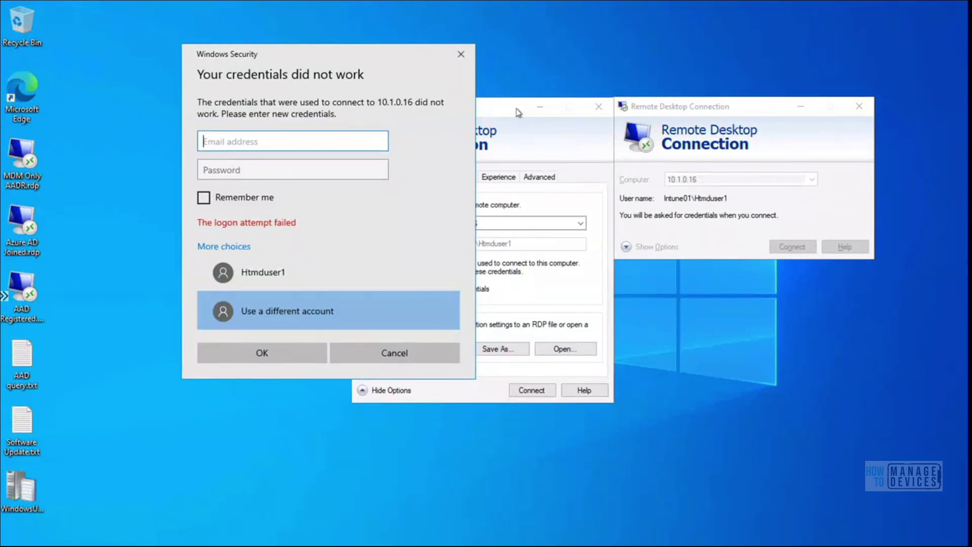
{"action": "left_click", "coordinate": [461, 54]}
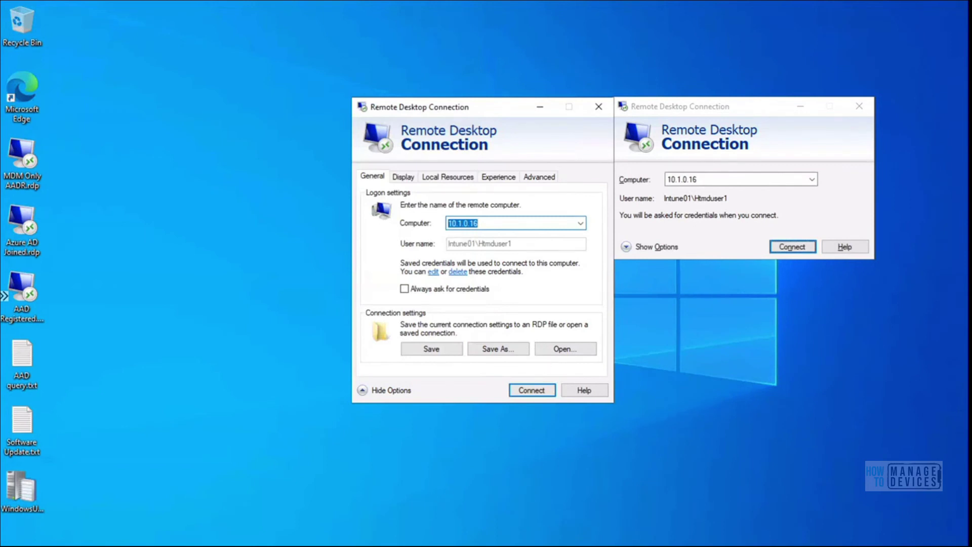
Return to the Azure AD Joined 10.1.0.15 remote session
{"action": "left_click", "coordinate": [584, 546]}
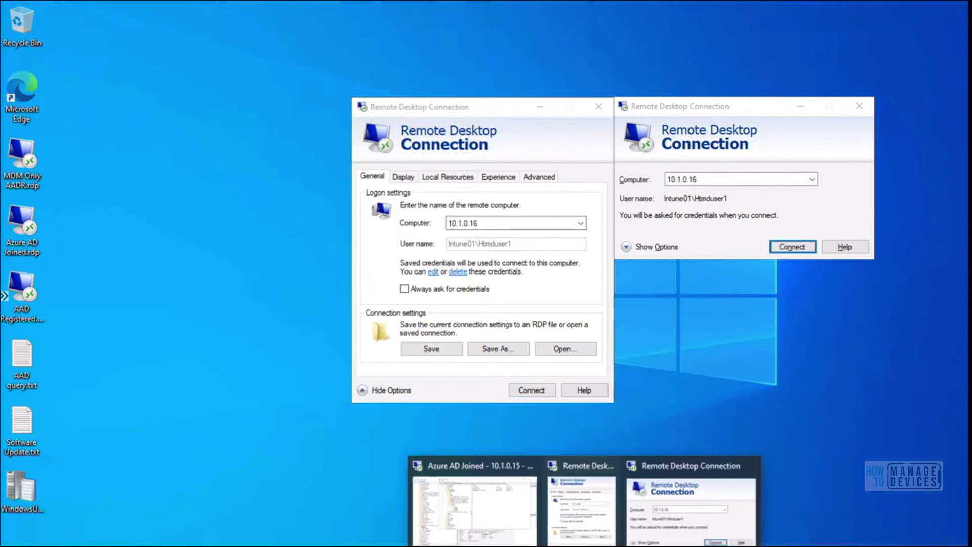
{"action": "left_click", "coordinate": [486, 516]}
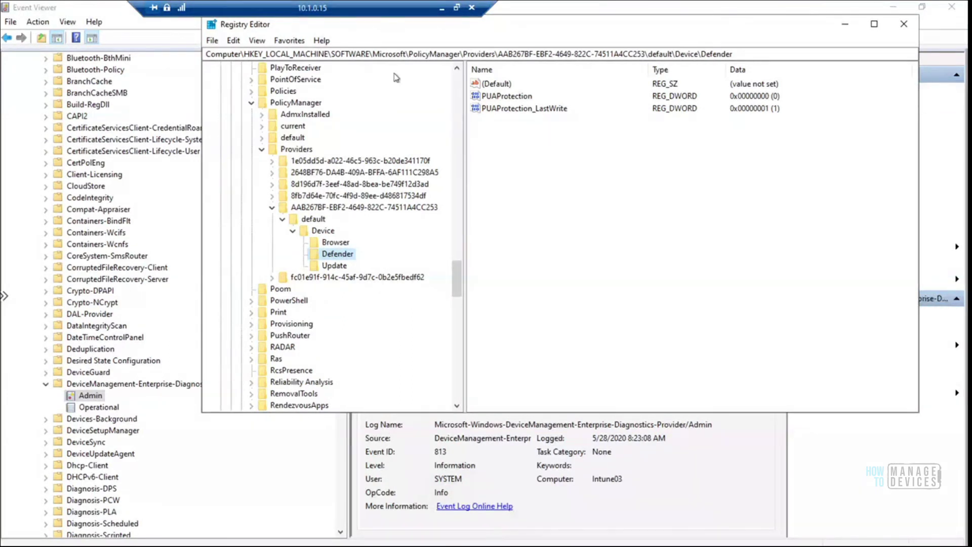
{"action": "left_click", "coordinate": [442, 10]}
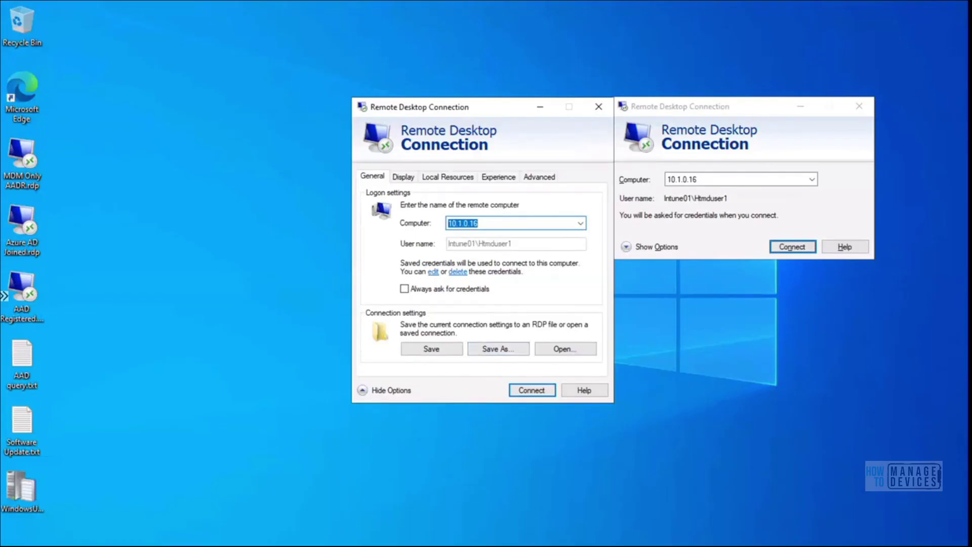
{"action": "left_click", "coordinate": [486, 508]}
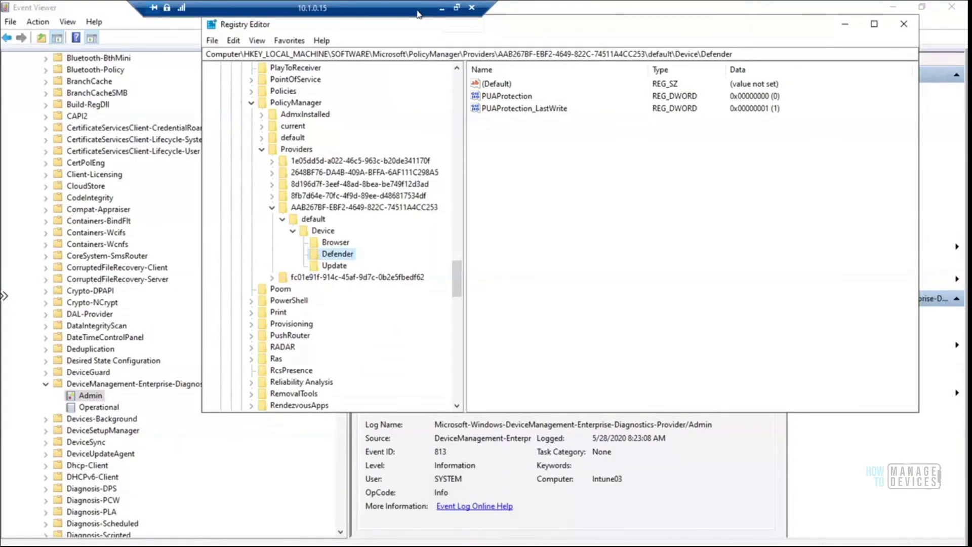
Move the 10.1.0.15 connection bar, switch the session between windowed and full-screen view, and leave it full screen with the 10.1.0.13 bar revealed
{"action": "left_click_drag", "start_coordinate": [418, 14], "coordinate": [340, 18]}
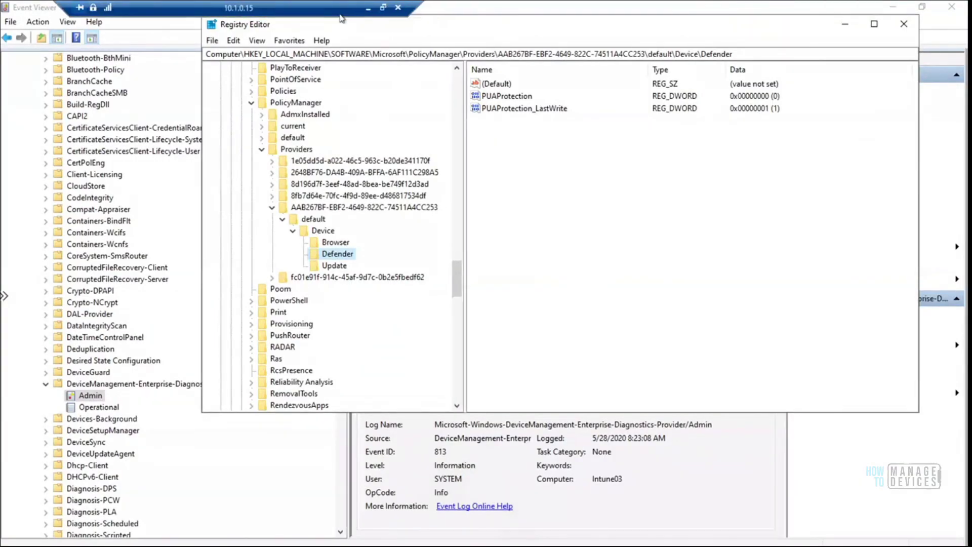
{"action": "left_click", "coordinate": [381, 7]}
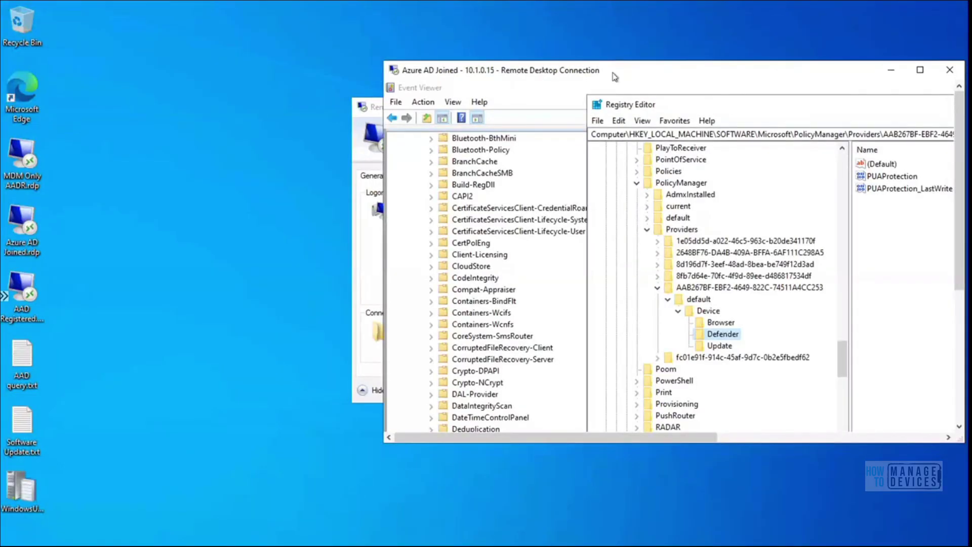
{"action": "double_click", "coordinate": [614, 76]}
{"action": "left_click", "coordinate": [381, 7]}
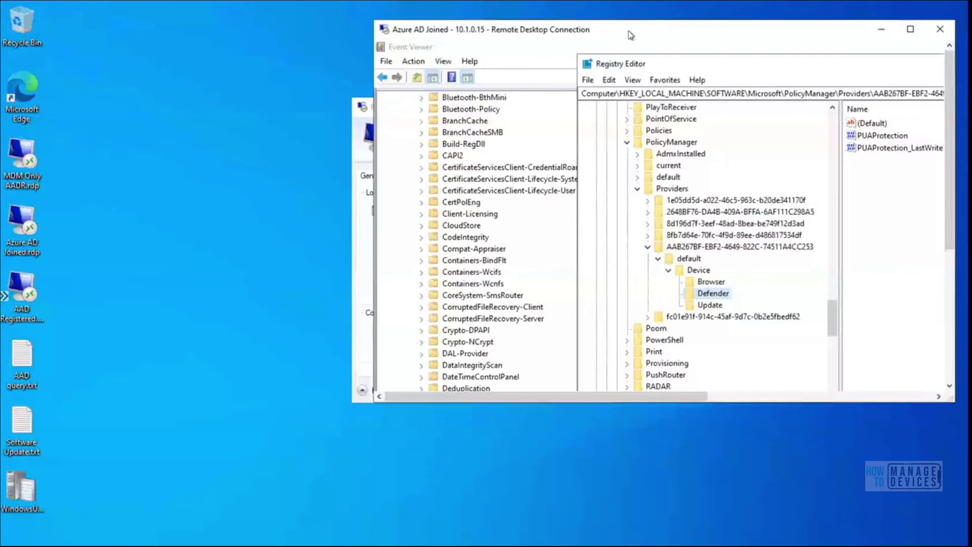
{"action": "double_click", "coordinate": [631, 34]}
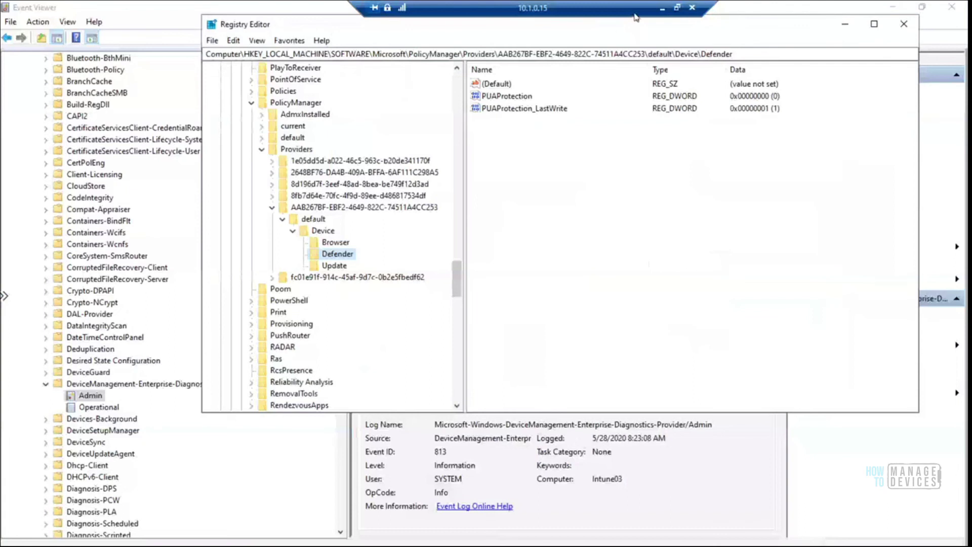
{"action": "mouse_move", "coordinate": [634, 4]}
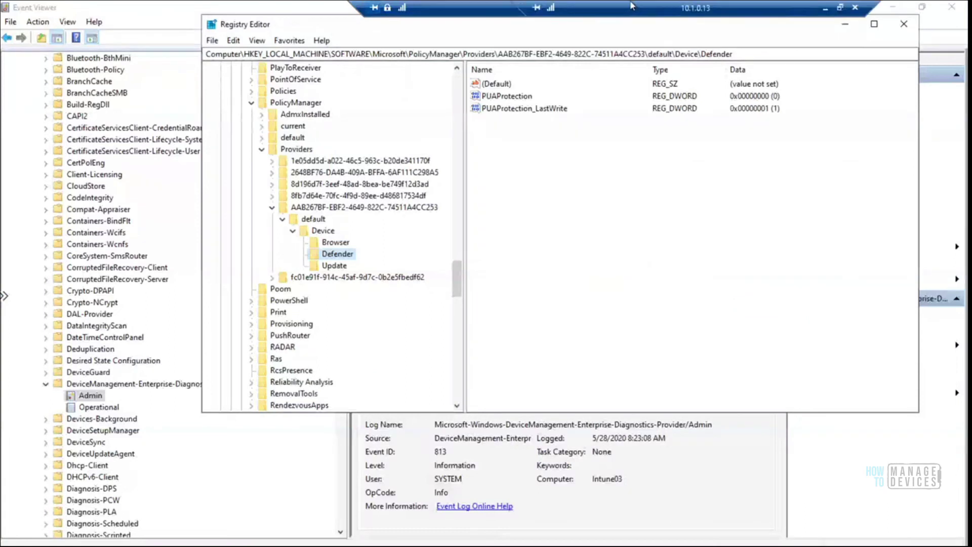
Switch the 10.1.0.13 session to windowed view and back to full screen, and minimize and reopen the Azure AD Joined 10.1.0.15 session
{"action": "left_click", "coordinate": [840, 7]}
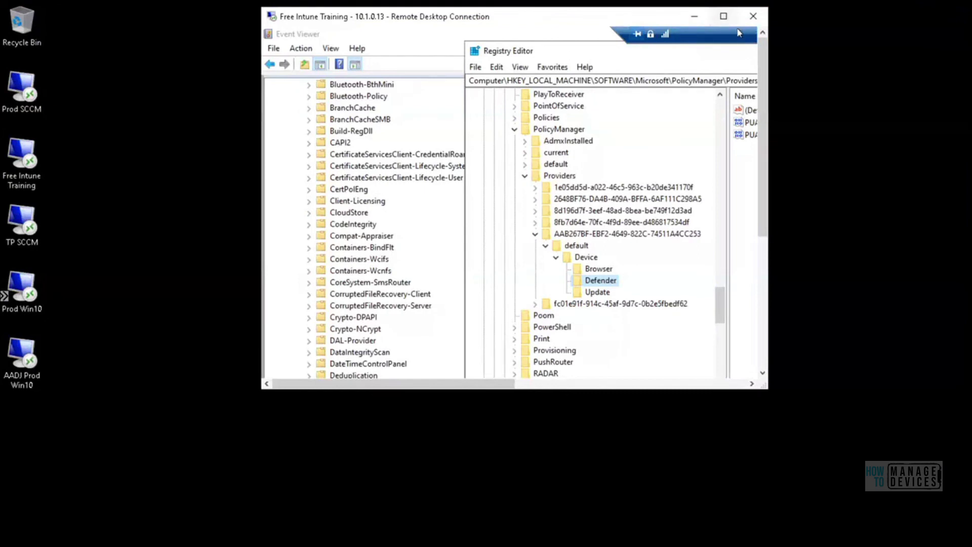
{"action": "left_click", "coordinate": [723, 16]}
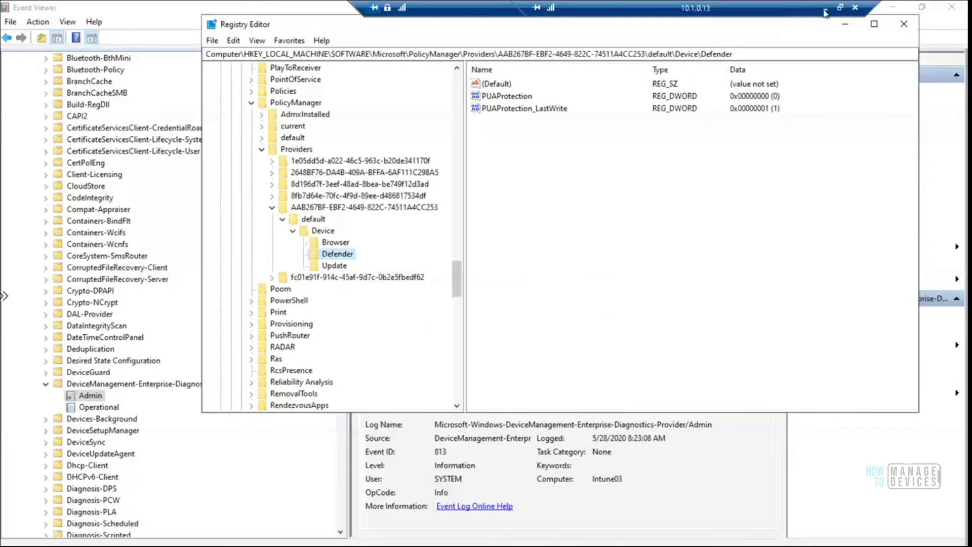
{"action": "mouse_move", "coordinate": [349, 5]}
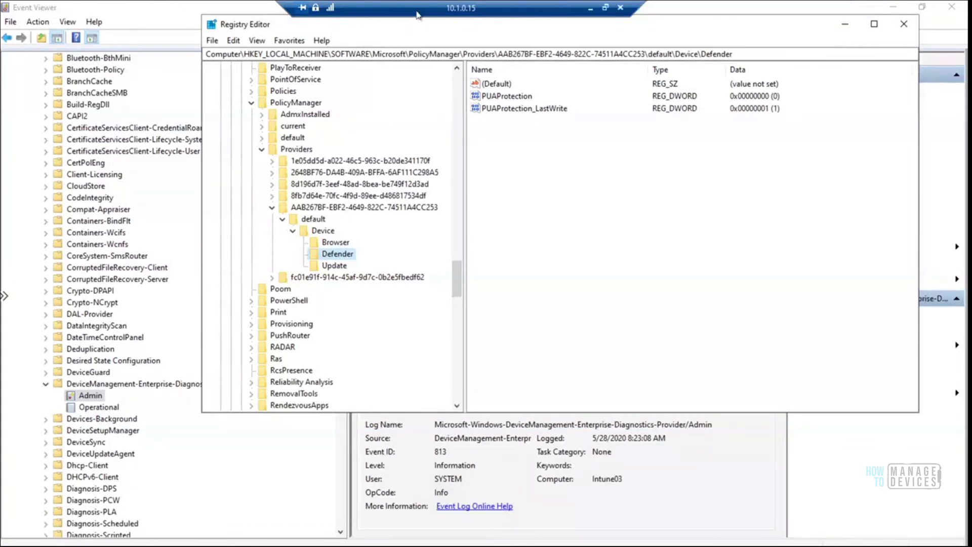
{"action": "left_click", "coordinate": [582, 8]}
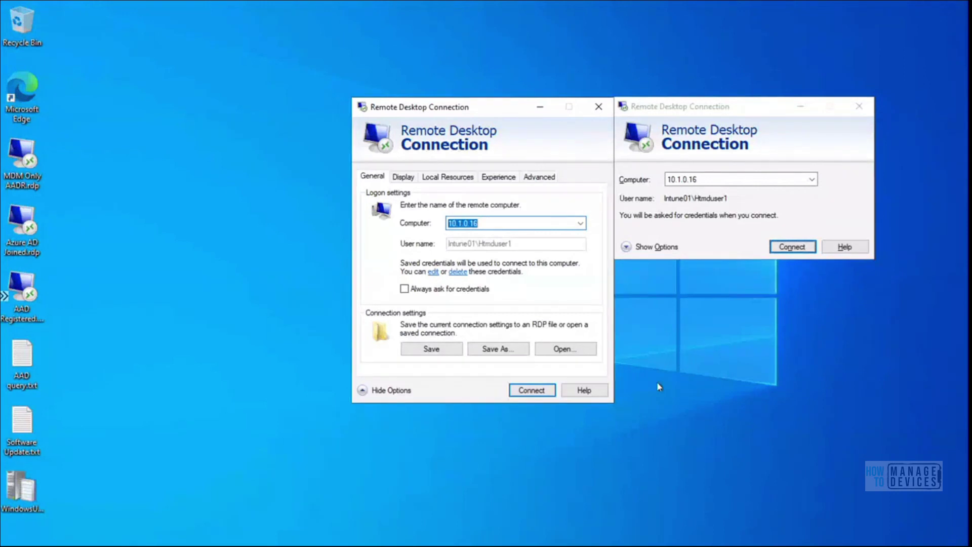
{"action": "mouse_move", "coordinate": [582, 540]}
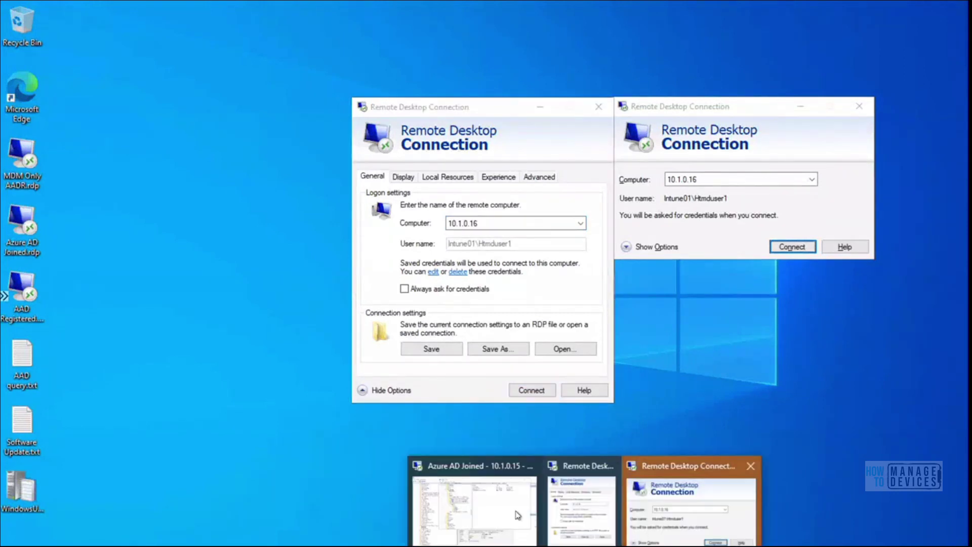
{"action": "left_click", "coordinate": [476, 504]}
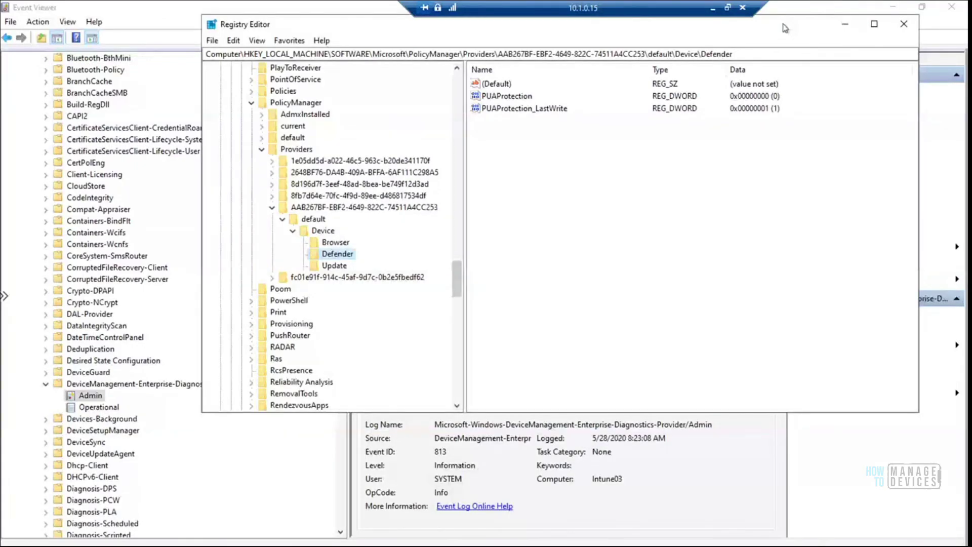
Show the 10.1.0.15 session in a window and enlarge that window to fit more of the remote Registry Editor
{"action": "left_click", "coordinate": [727, 8]}
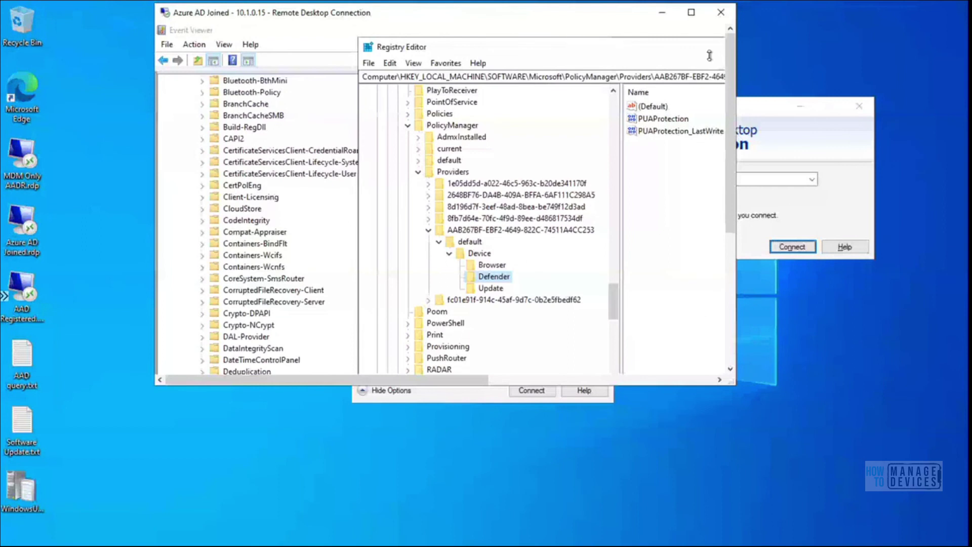
{"action": "left_click_drag", "start_coordinate": [734, 64], "coordinate": [886, 65]}
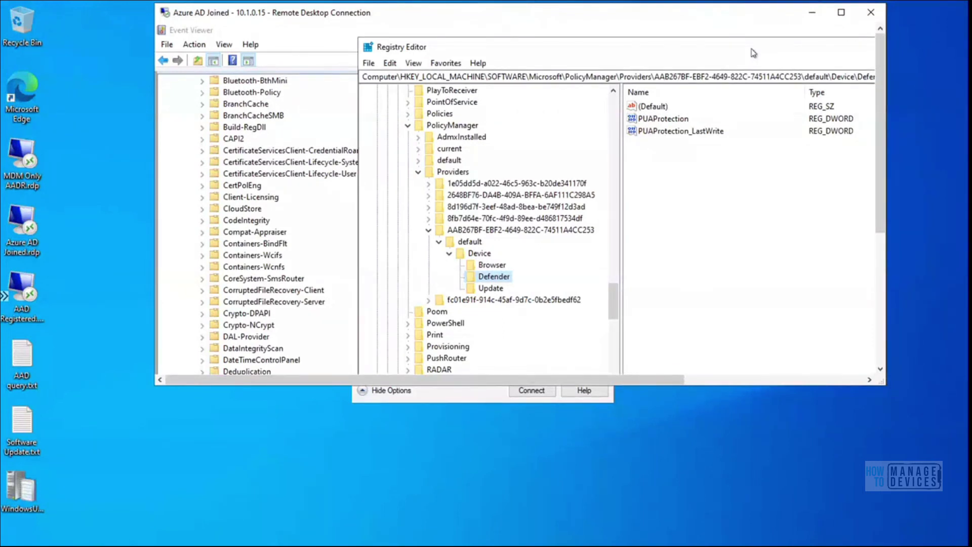
{"action": "left_click_drag", "start_coordinate": [885, 384], "coordinate": [923, 484]}
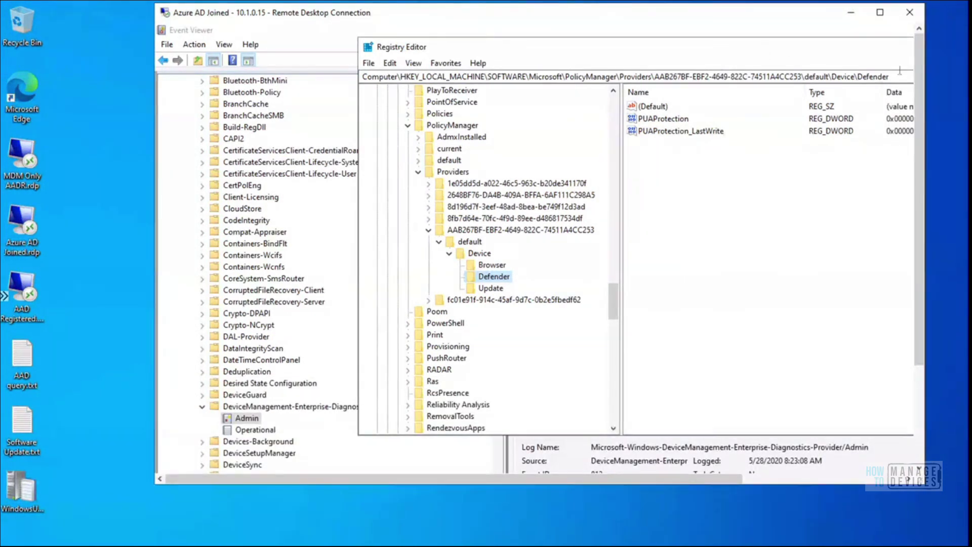
{"action": "left_click_drag", "start_coordinate": [915, 83], "coordinate": [863, 40]}
{"action": "left_click_drag", "start_coordinate": [150, 92], "coordinate": [65, 90]}
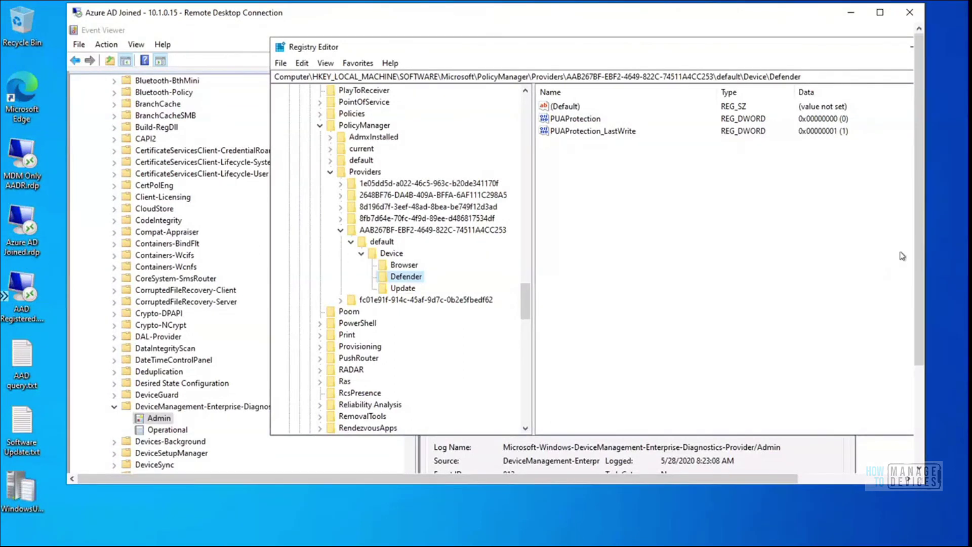
{"action": "scroll", "coordinate": [921, 281], "scroll_direction": "down", "scroll_amount": 3}
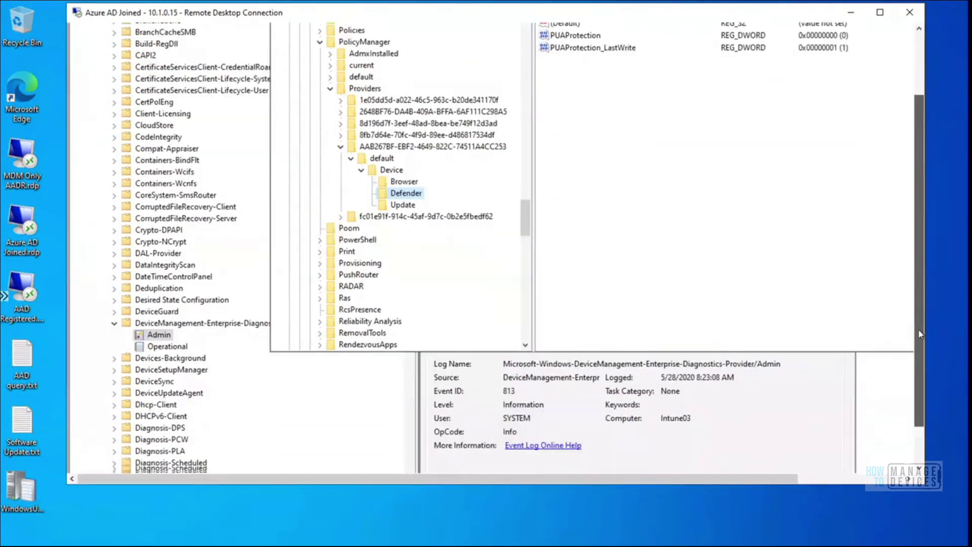
{"action": "scroll", "coordinate": [924, 229], "scroll_direction": "up", "scroll_amount": 3}
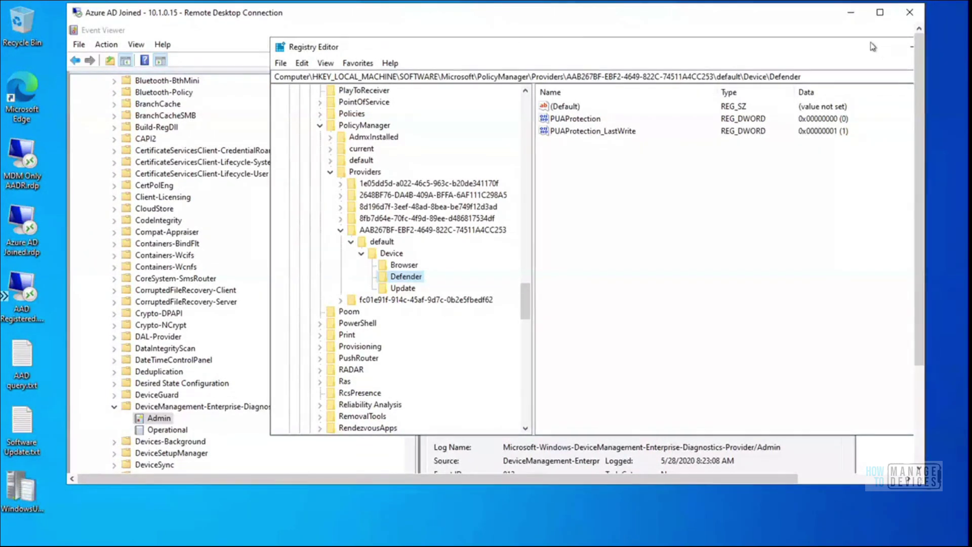
Return the 10.1.0.15 session to full screen and move its connection bar clear of the 10.1.0.13 bar, checking the windowed view once more
{"action": "left_click", "coordinate": [880, 13]}
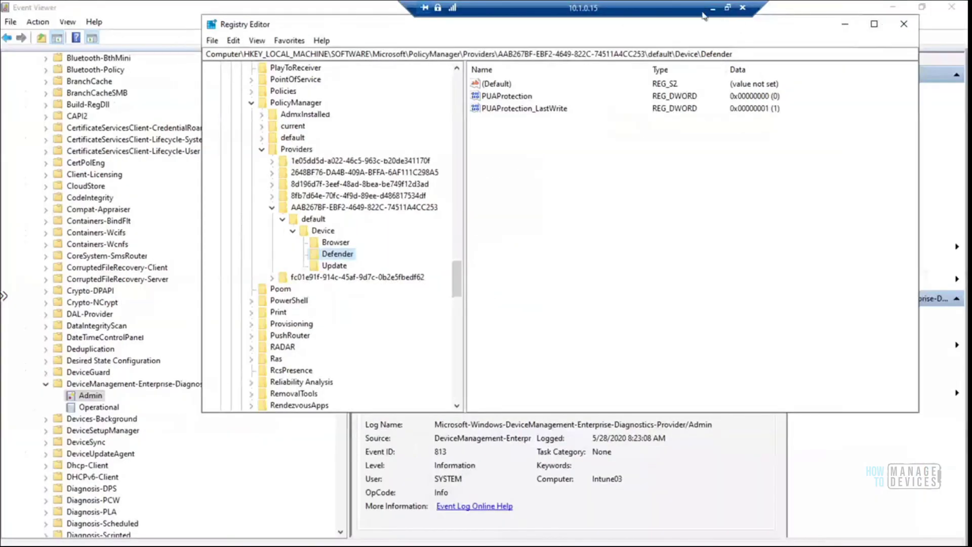
{"action": "left_click_drag", "start_coordinate": [667, 9], "coordinate": [472, 9]}
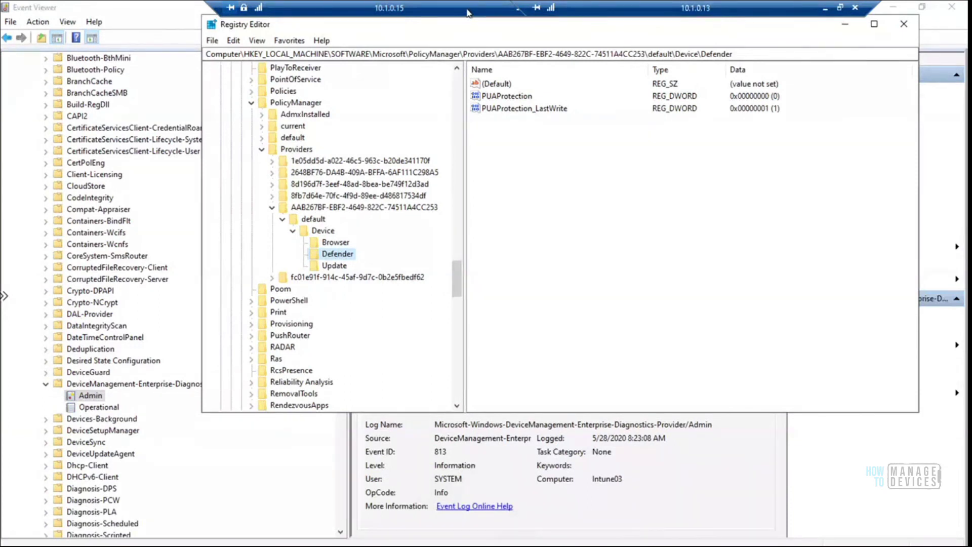
{"action": "left_click_drag", "start_coordinate": [422, 8], "coordinate": [368, 8]}
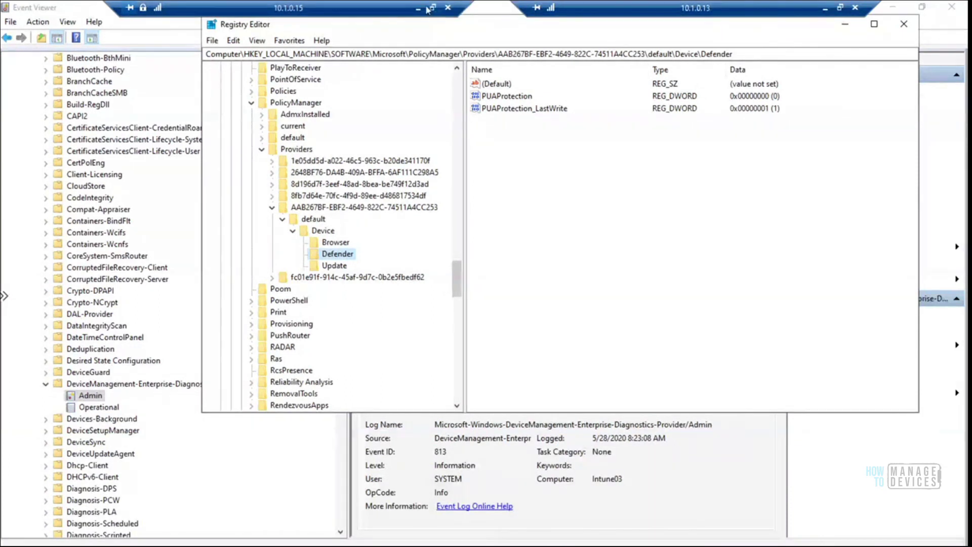
{"action": "left_click", "coordinate": [480, 8]}
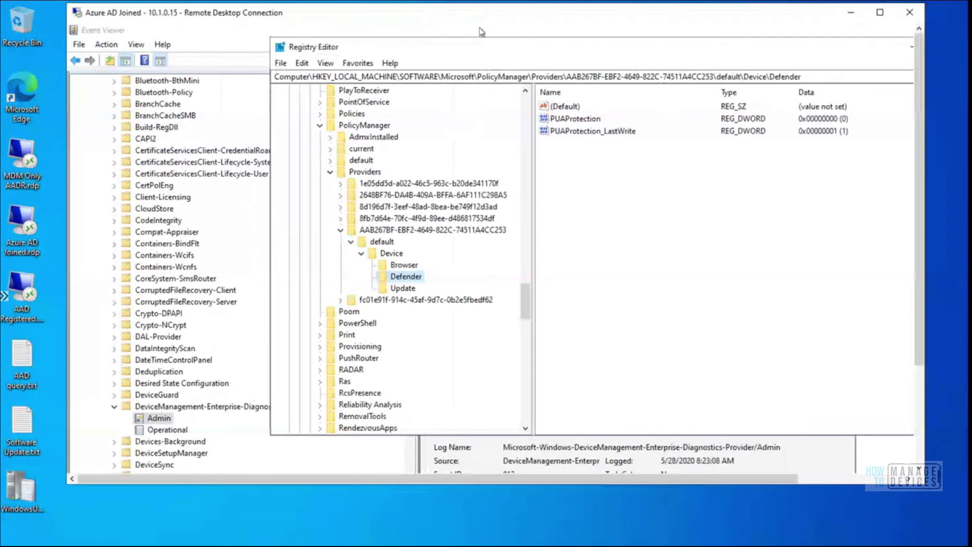
{"action": "left_click", "coordinate": [880, 14]}
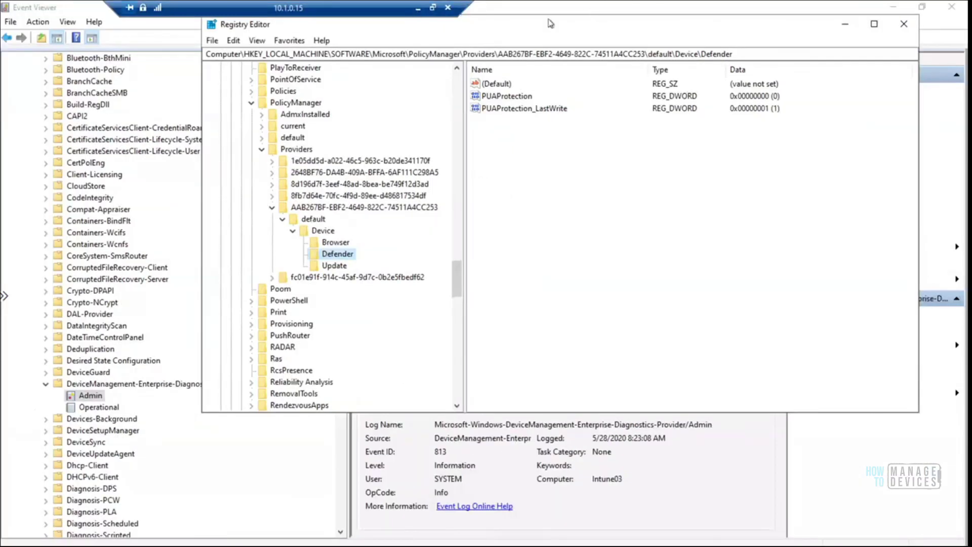
Show the outer 10.1.0.13 session in a window and return it to full screen
{"action": "mouse_move", "coordinate": [628, 6]}
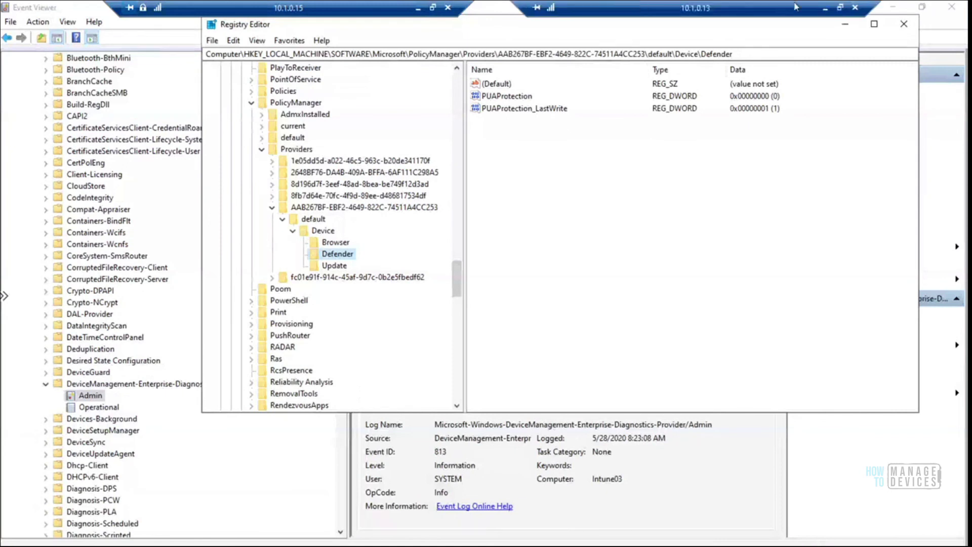
{"action": "left_click", "coordinate": [839, 7]}
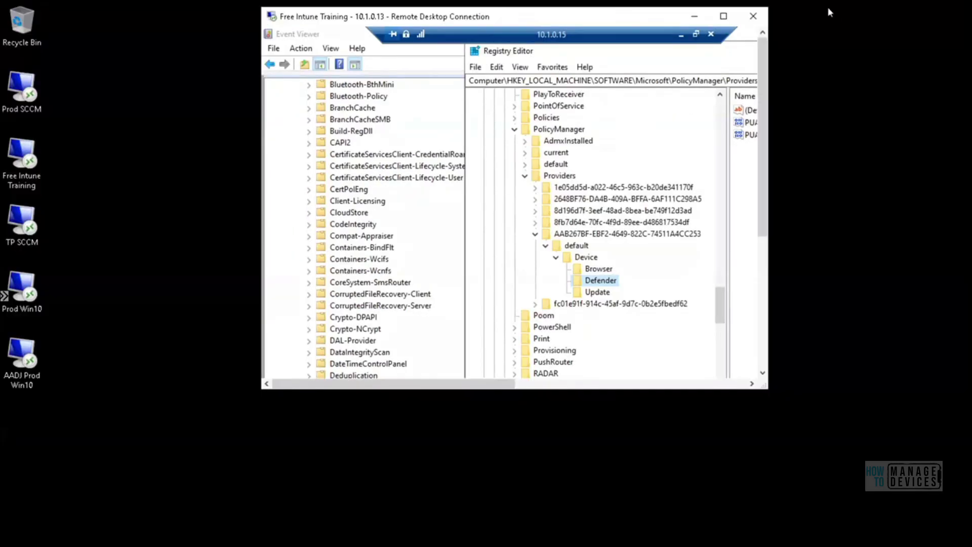
{"action": "left_click", "coordinate": [723, 16]}
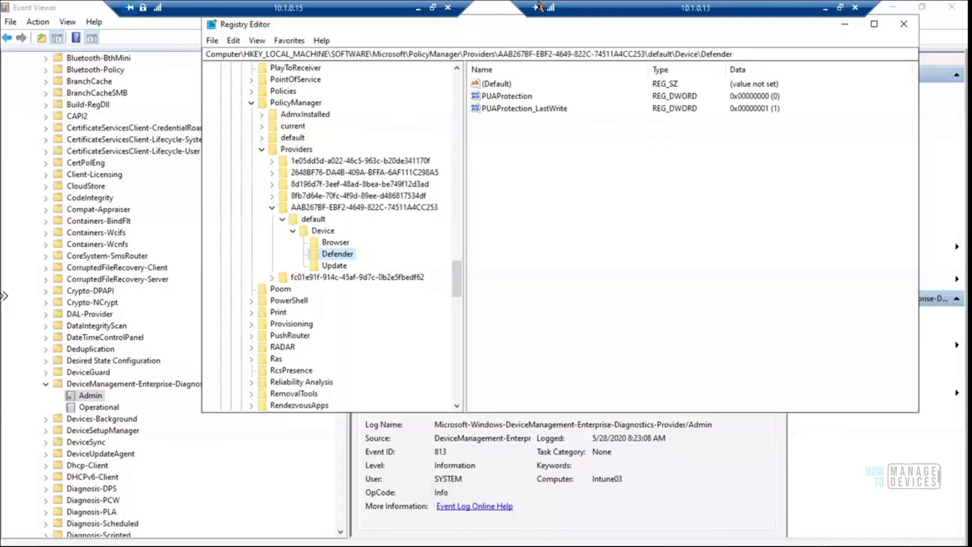
Disconnect the 10.1.0.15 remote session and reconnect to it with the Azure AD Joined.rdp shortcut on the desktop
{"action": "left_click", "coordinate": [448, 7]}
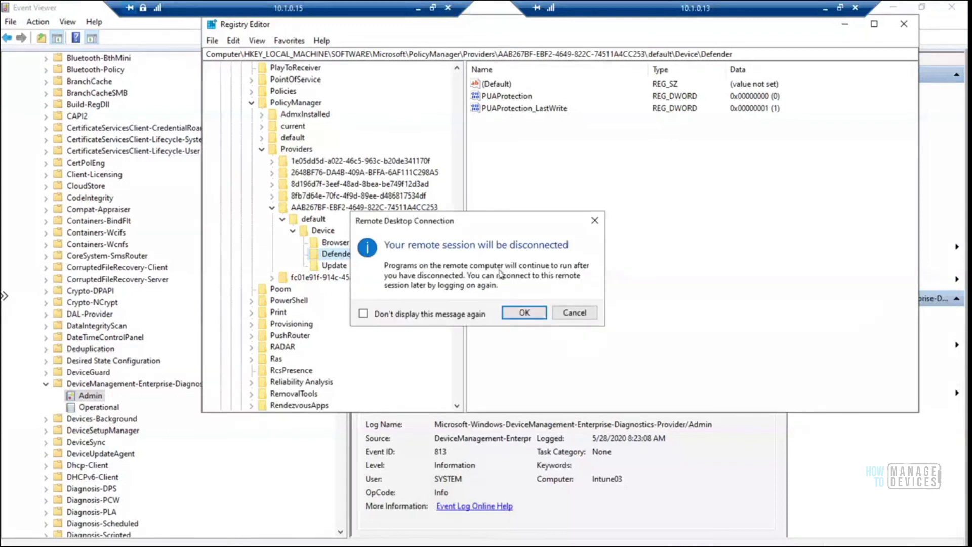
{"action": "left_click", "coordinate": [520, 314]}
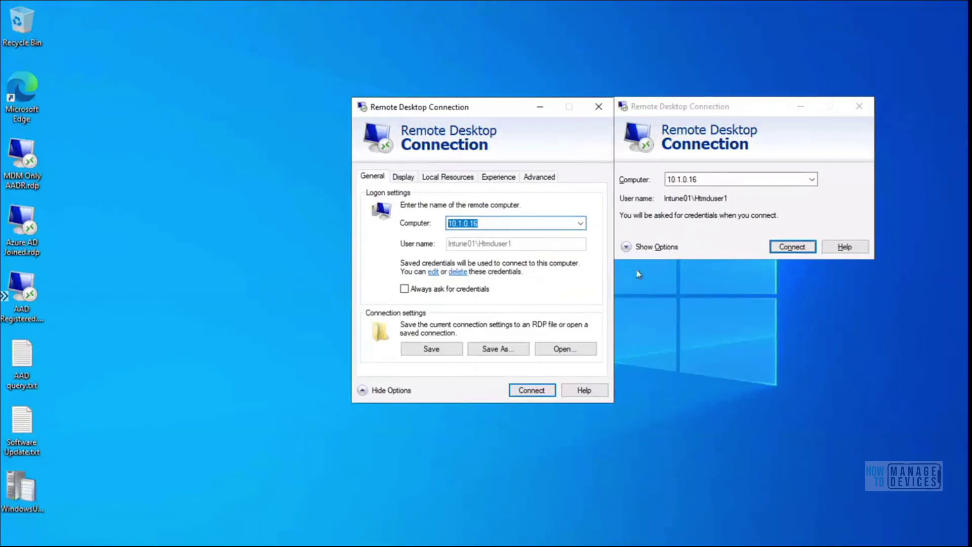
{"action": "left_click", "coordinate": [600, 544]}
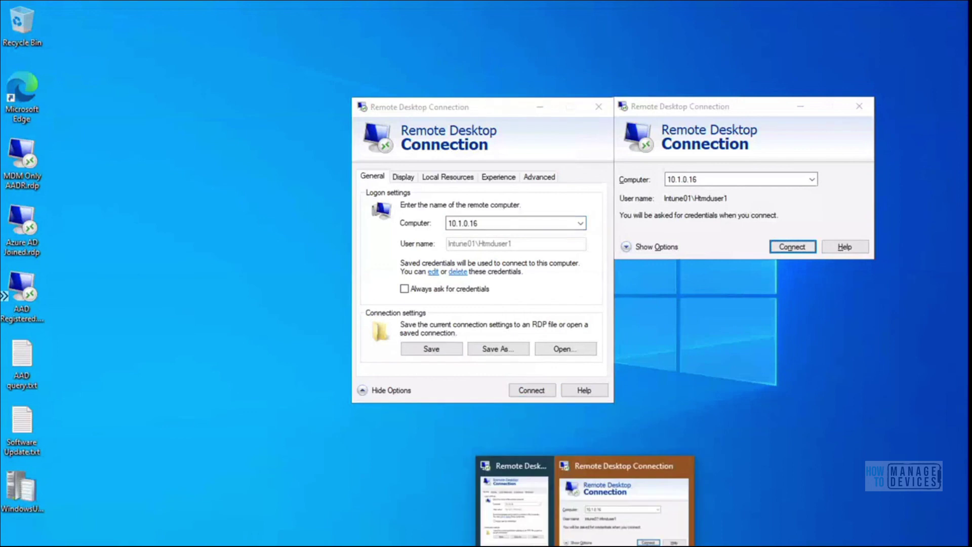
{"action": "left_click", "coordinate": [591, 522]}
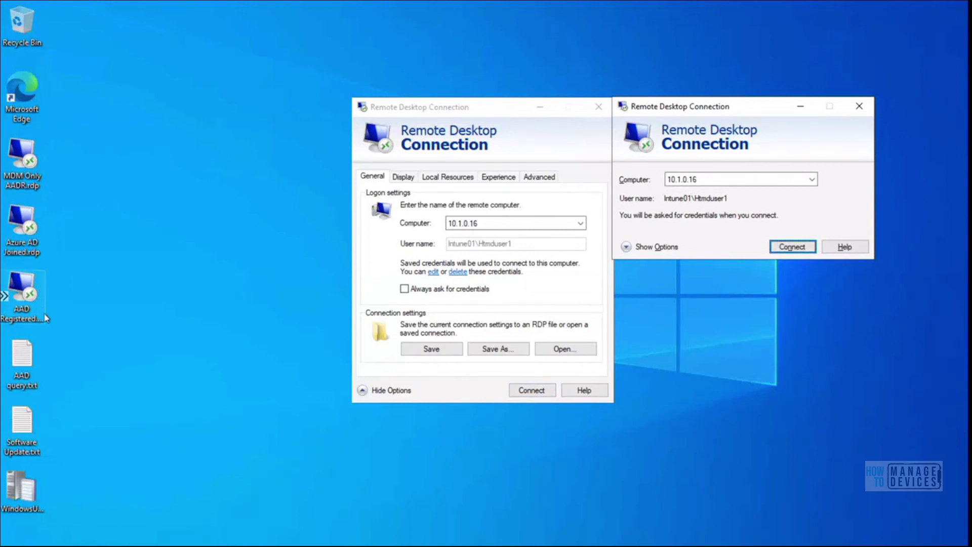
{"action": "double_click", "coordinate": [35, 239]}
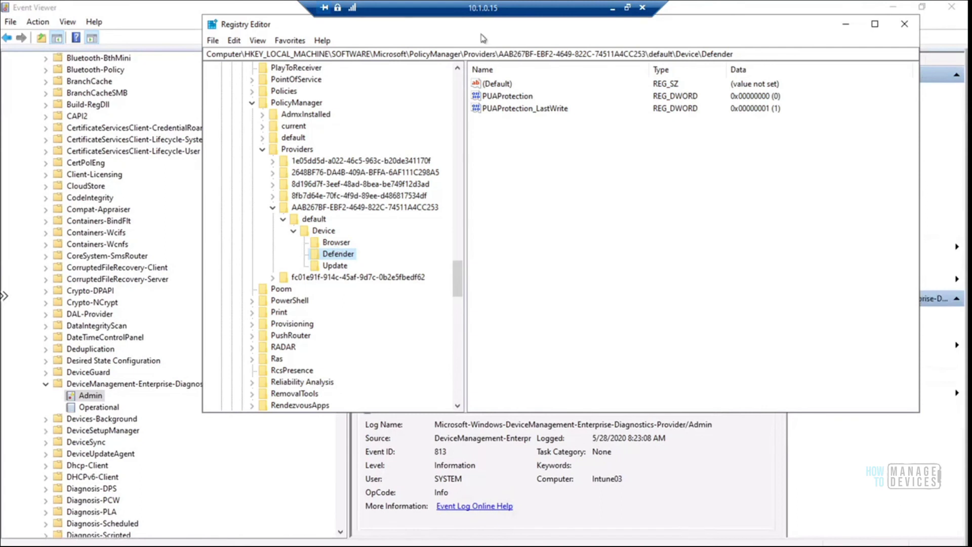
Reposition the connection bar of the reconnected 10.1.0.15 session, switch the session to windowed view and back to full screen
{"action": "left_click_drag", "start_coordinate": [585, 10], "coordinate": [814, 8]}
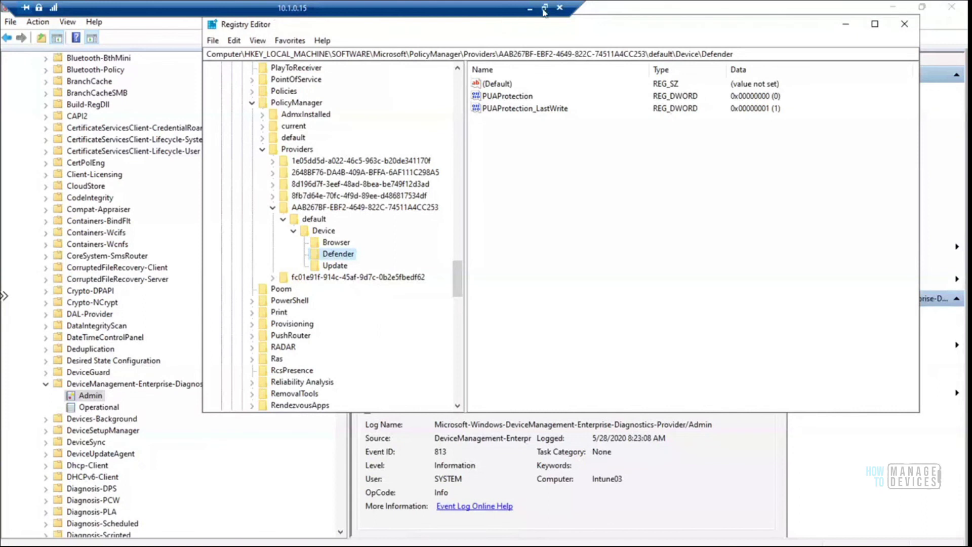
{"action": "left_click", "coordinate": [544, 8]}
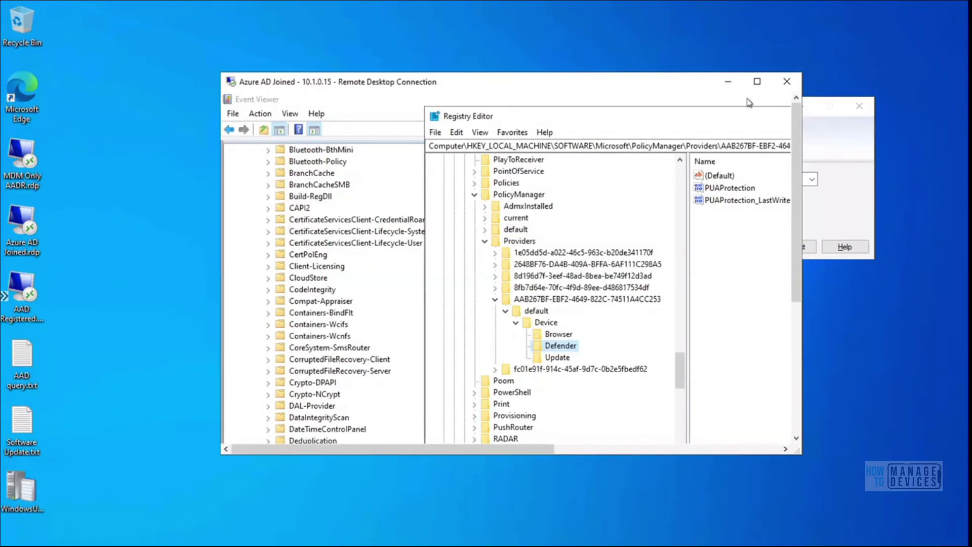
{"action": "left_click", "coordinate": [757, 82]}
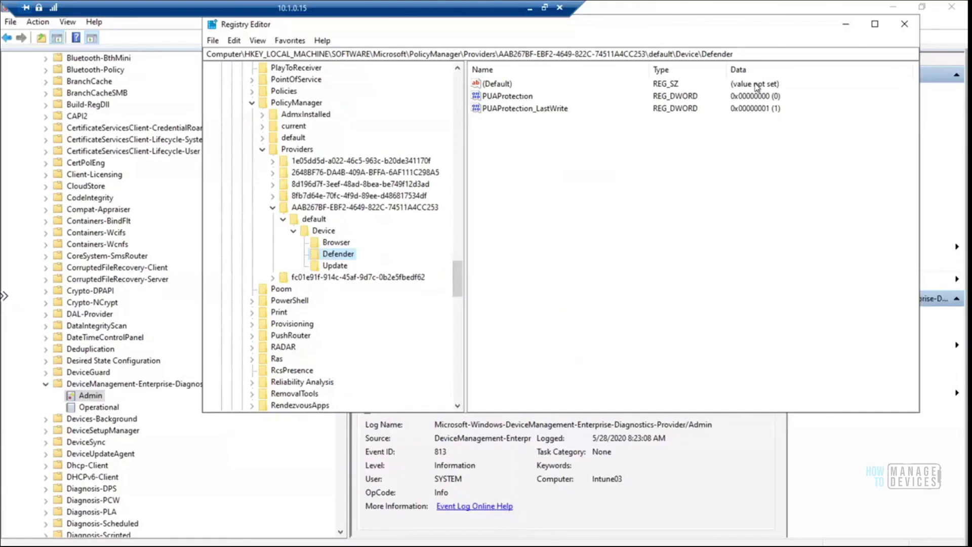